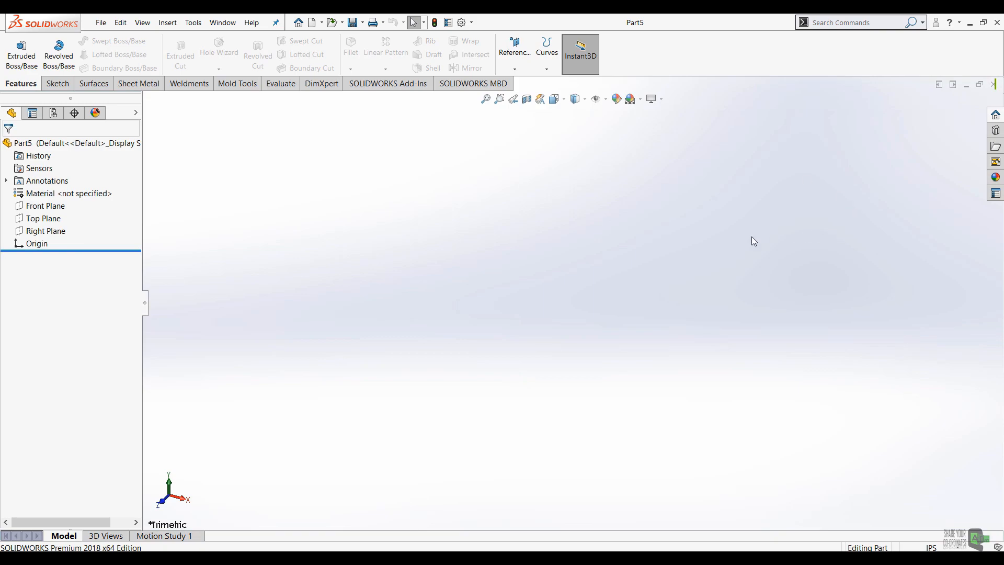
Sketch a center rectangle about 6.10 in wide and 3.67 in high on the Top Plane, centered on the origin.
{"action": "key", "text": "alt+Tab"}
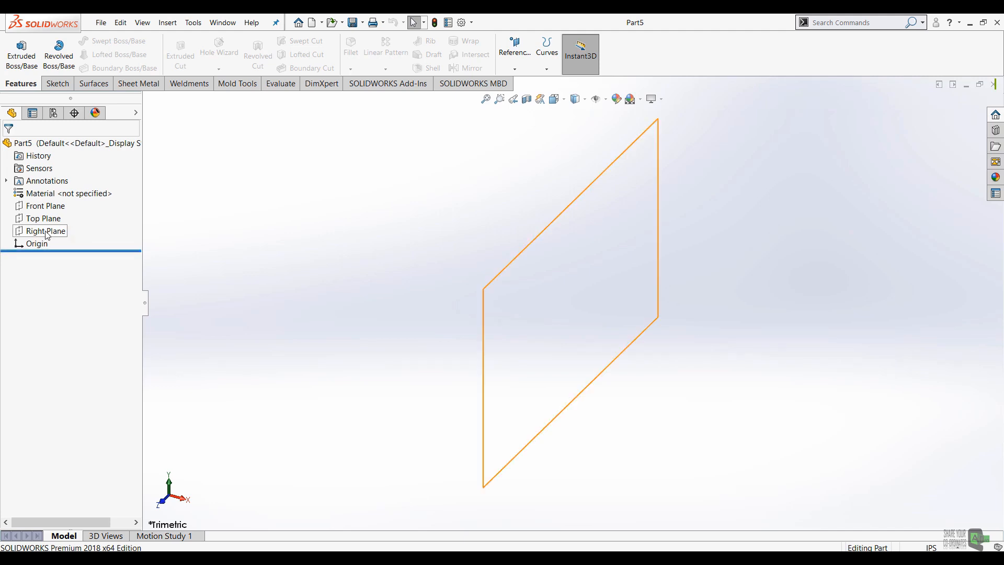
{"action": "left_click", "coordinate": [36, 218]}
{"action": "right_click", "coordinate": [36, 220]}
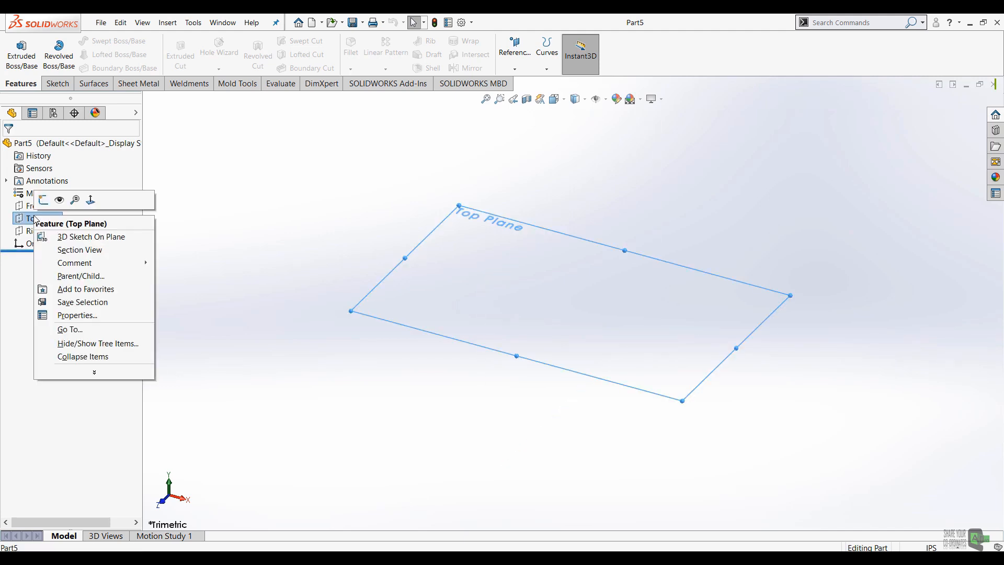
{"action": "left_click", "coordinate": [44, 199]}
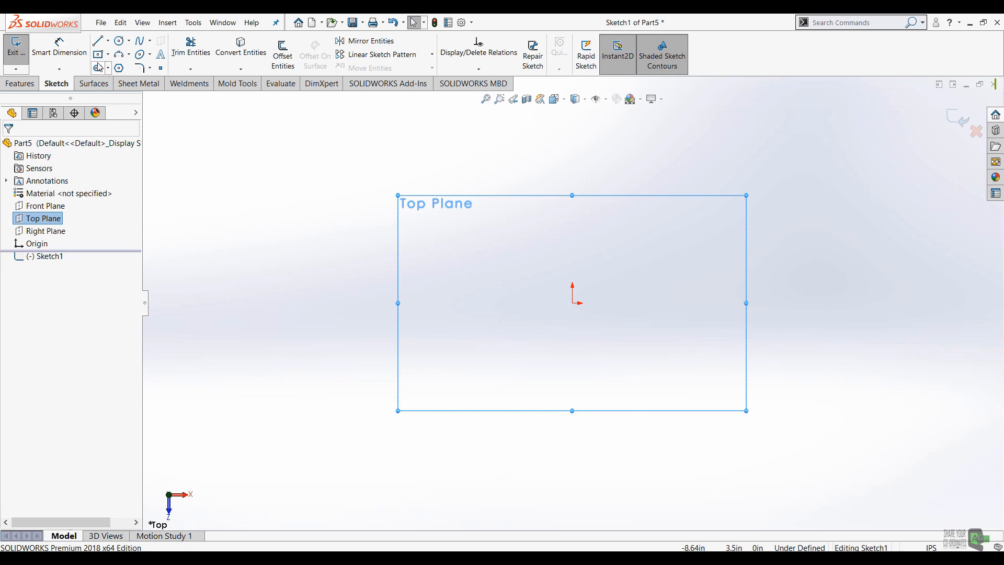
{"action": "left_click", "coordinate": [107, 55]}
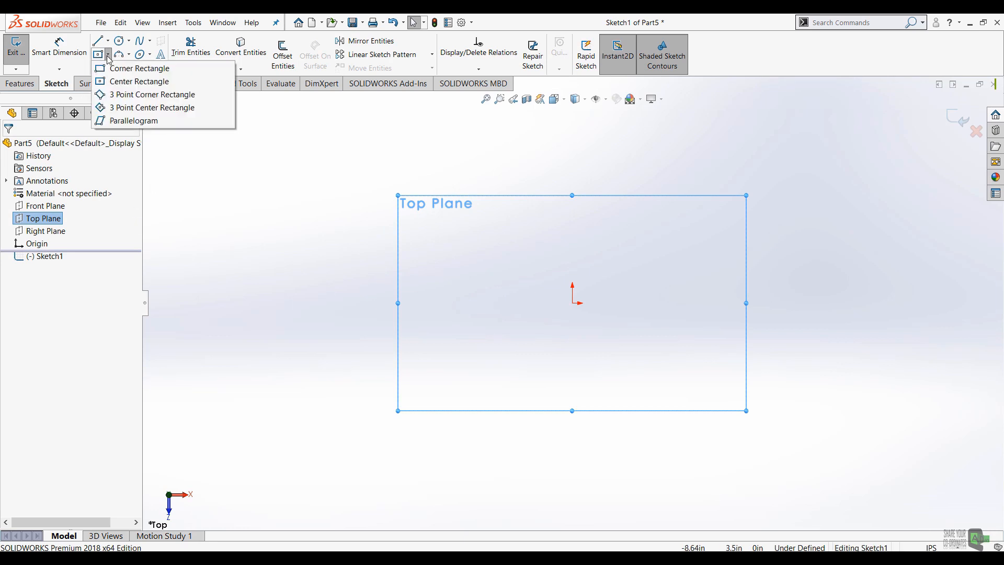
{"action": "left_click", "coordinate": [114, 83]}
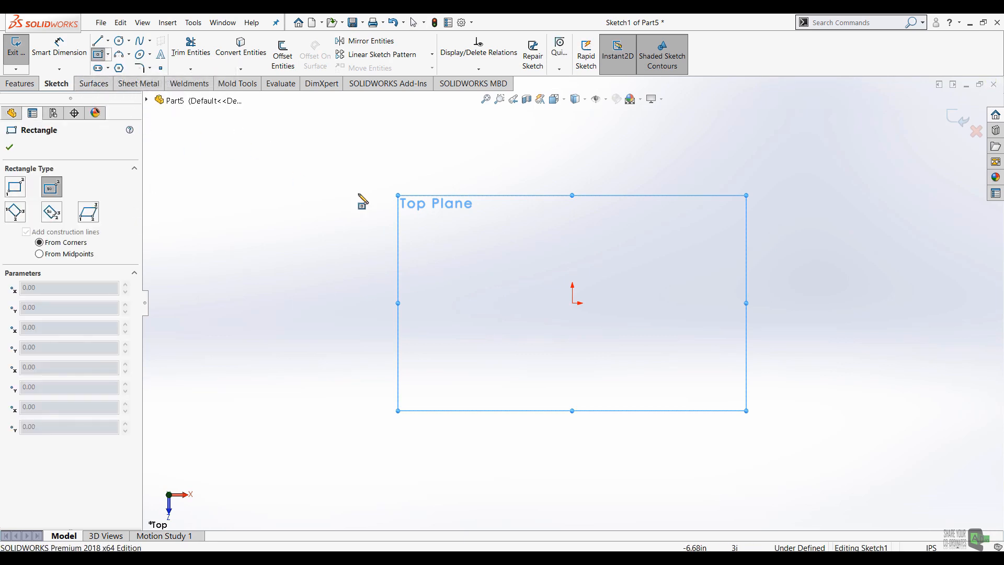
{"action": "left_click", "coordinate": [572, 303]}
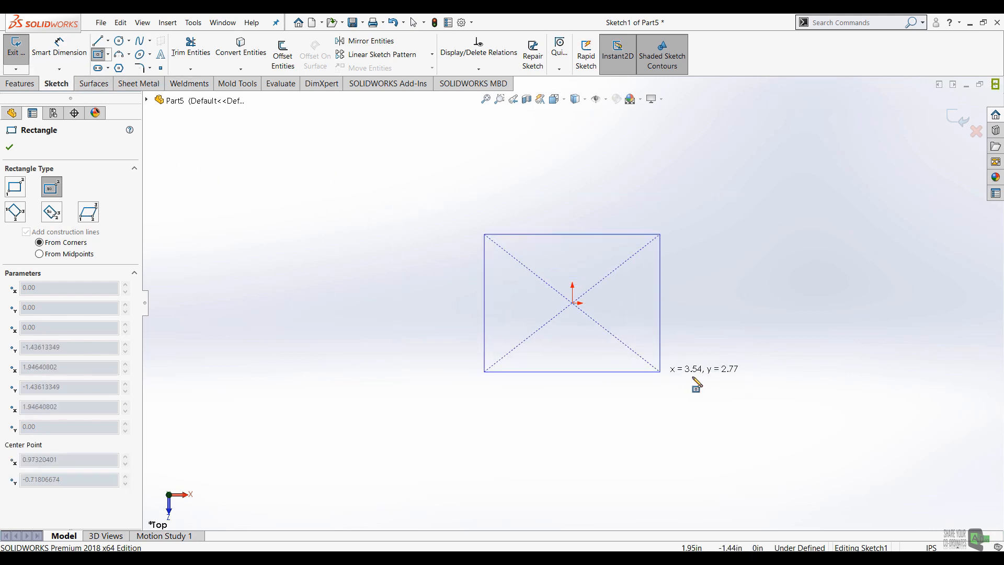
{"action": "left_click", "coordinate": [724, 394]}
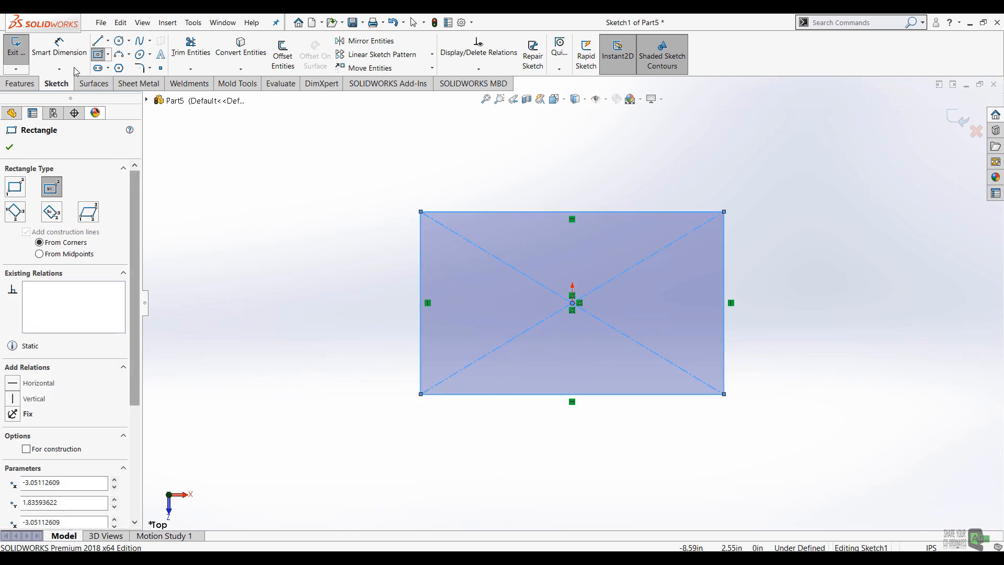
Dimension the rectangle to 3.25 in wide and 2.5 in high.
{"action": "left_click", "coordinate": [63, 53]}
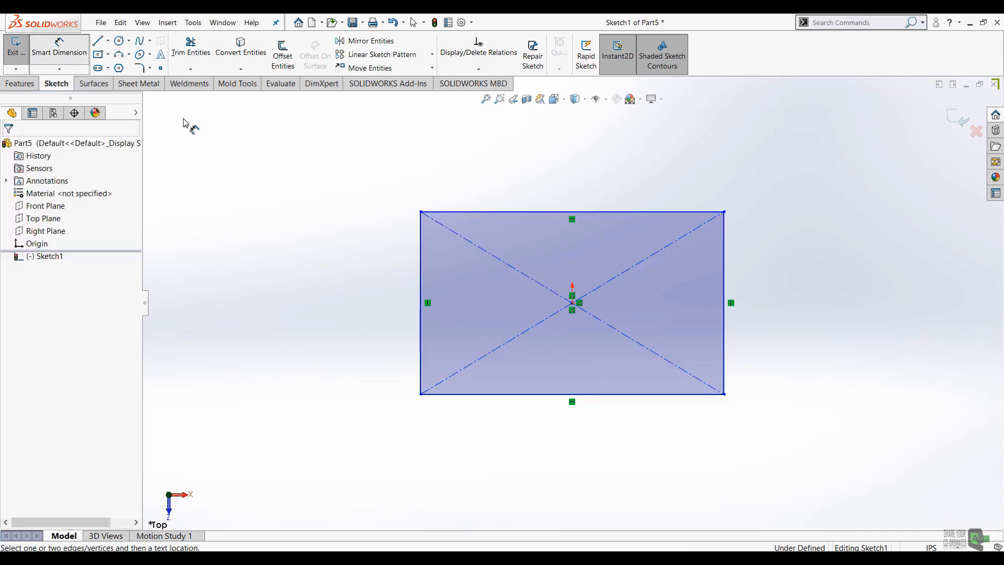
{"action": "left_click", "coordinate": [539, 395]}
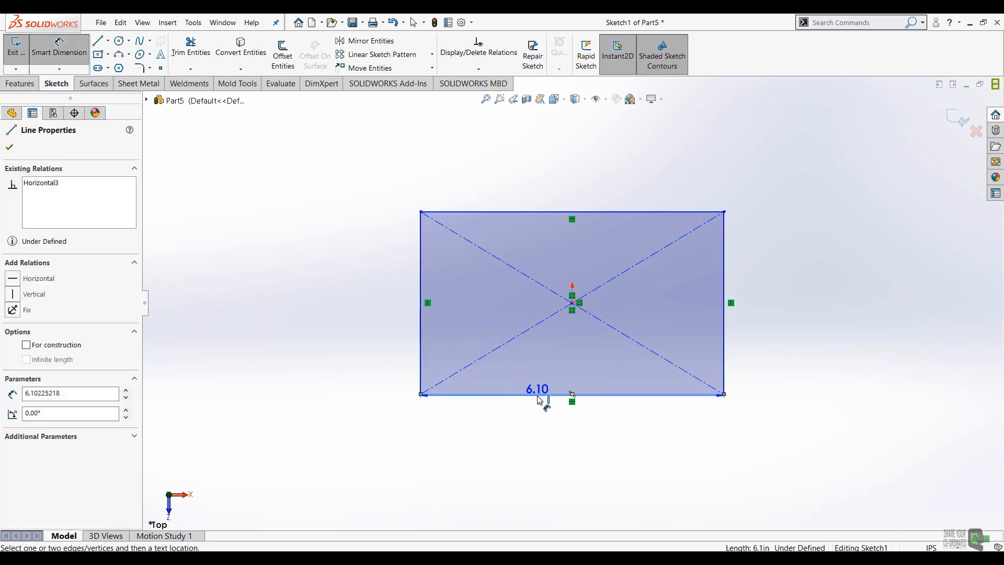
{"action": "left_click", "coordinate": [537, 456]}
{"action": "type", "text": "3.25"}
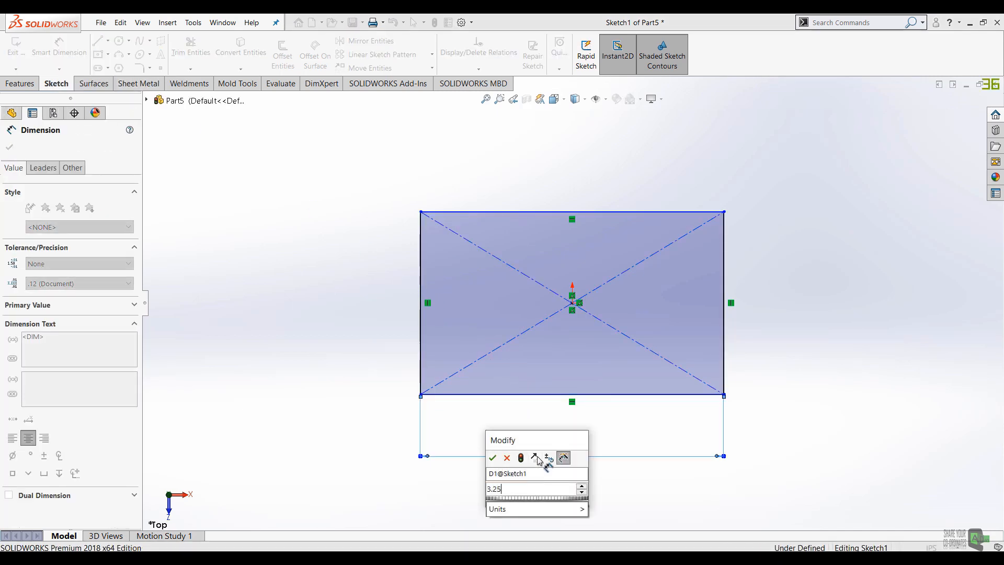
{"action": "key", "text": "Return"}
{"action": "left_click", "coordinate": [724, 271]}
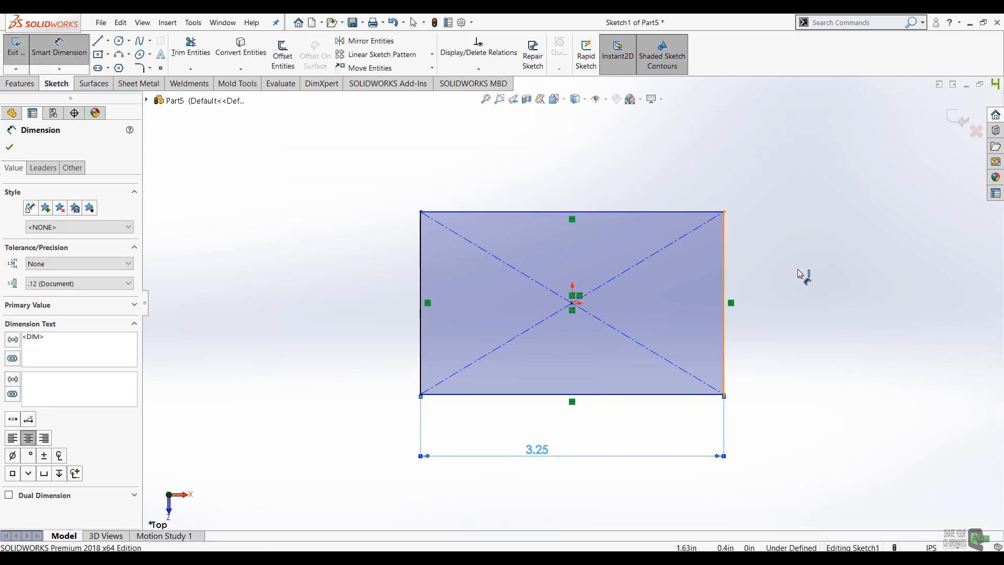
{"action": "left_click", "coordinate": [796, 272]}
{"action": "type", "text": "2.5"}
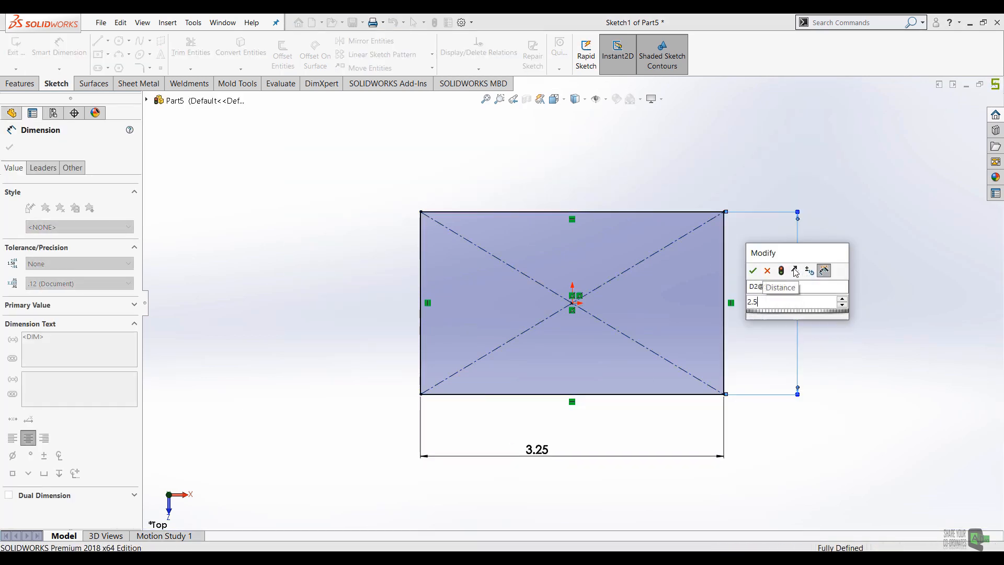
{"action": "key", "text": "Return"}
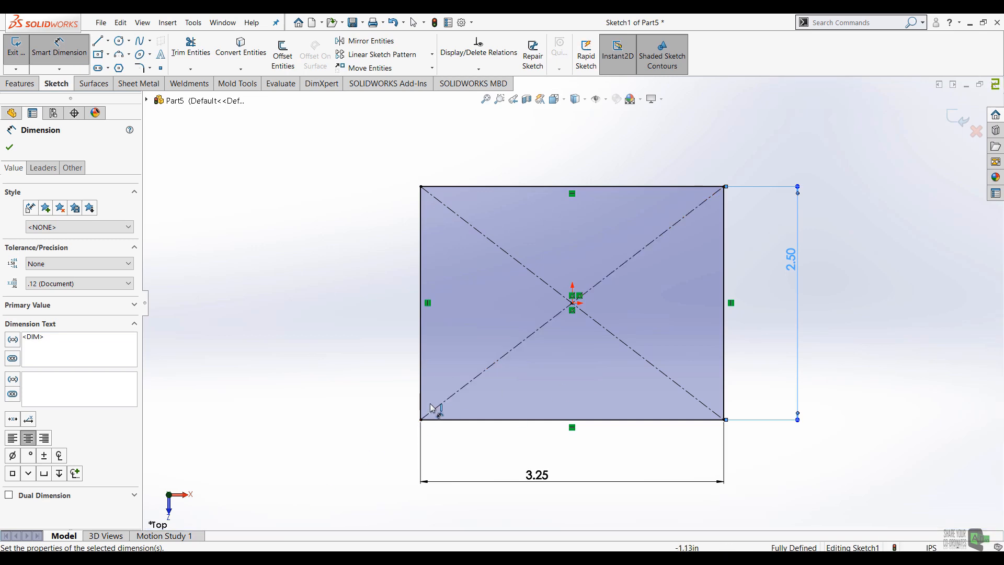
Finish the sketch and extrude the rectangle as a blind boss 1.56 in deep.
{"action": "mouse_move", "coordinate": [332, 307]}
{"action": "middle_mouse_down"}
{"action": "mouse_move", "coordinate": [341, 204]}
{"action": "mouse_move", "coordinate": [271, 227]}
{"action": "mouse_move", "coordinate": [324, 152]}
{"action": "mouse_move", "coordinate": [332, 162]}
{"action": "middle_mouse_up"}
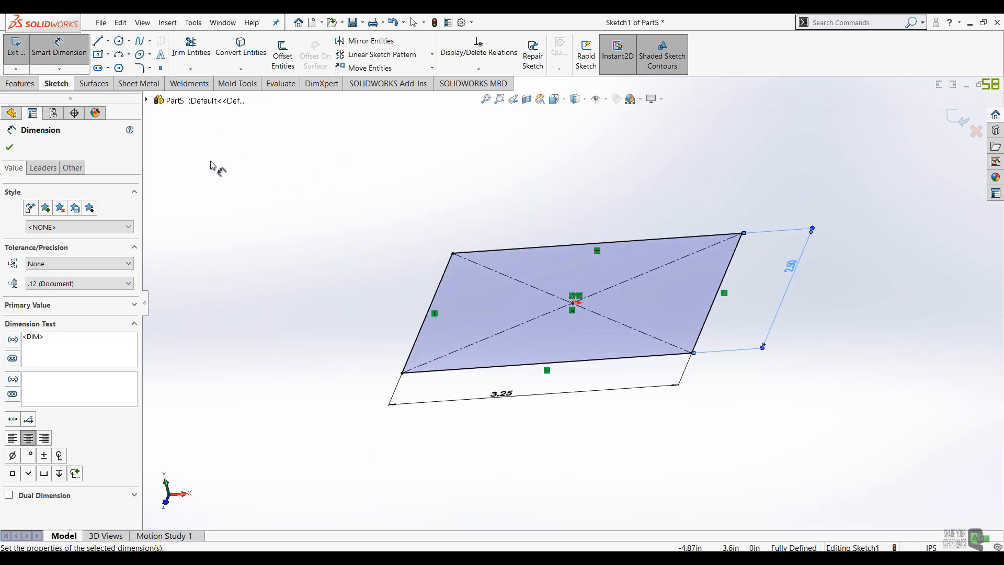
{"action": "left_click", "coordinate": [957, 119]}
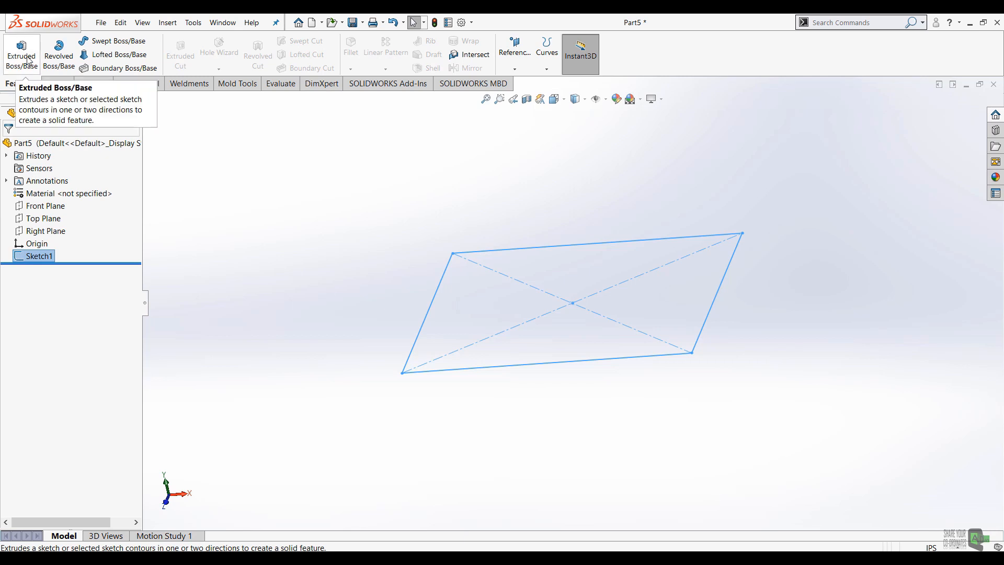
{"action": "left_click", "coordinate": [6, 63]}
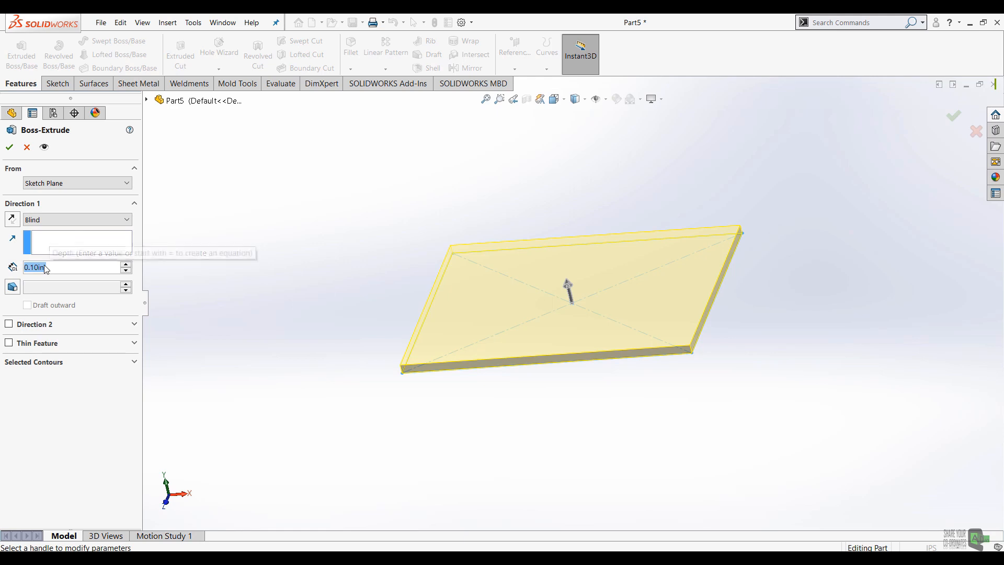
{"action": "type", "text": "1.56"}
{"action": "key", "text": "Return"}
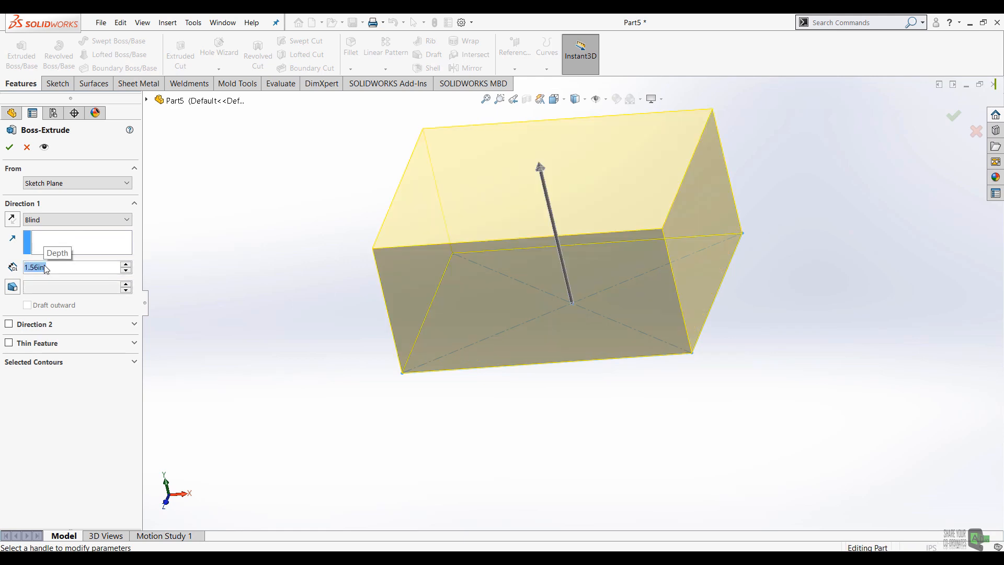
{"action": "left_click", "coordinate": [952, 115]}
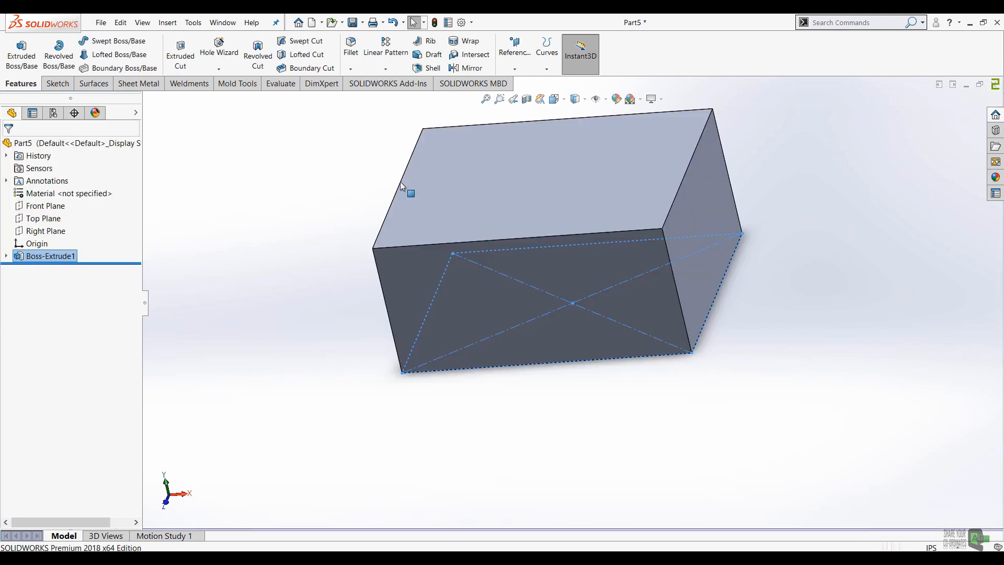
{"action": "middle_click_drag", "start_coordinate": [184, 213], "coordinate": [228, 353]}
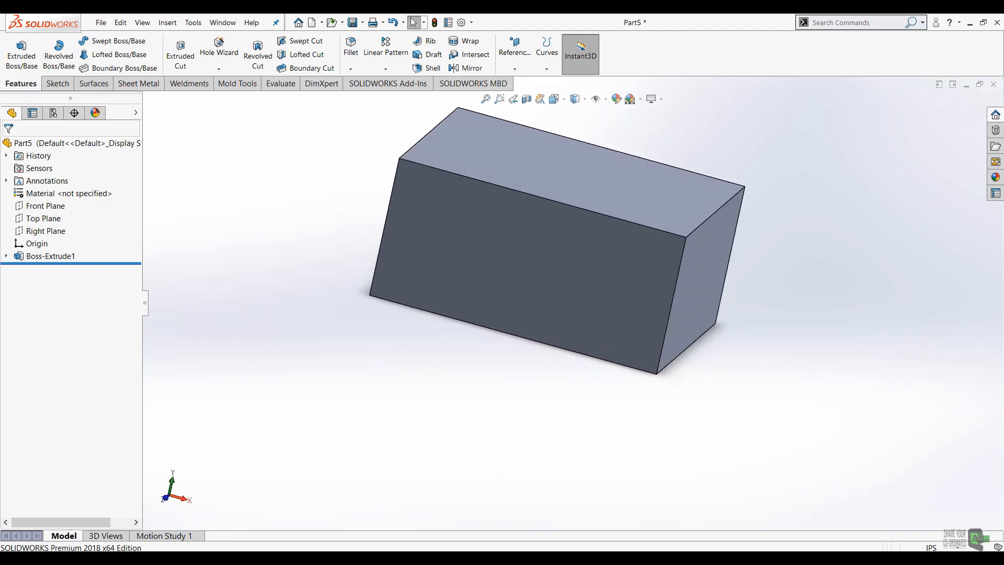
Check the index feed drawing in Photos, return to SOLIDWORKS and start a sketch on the block's top face, viewed face-on.
{"action": "key", "text": "alt+Tab"}
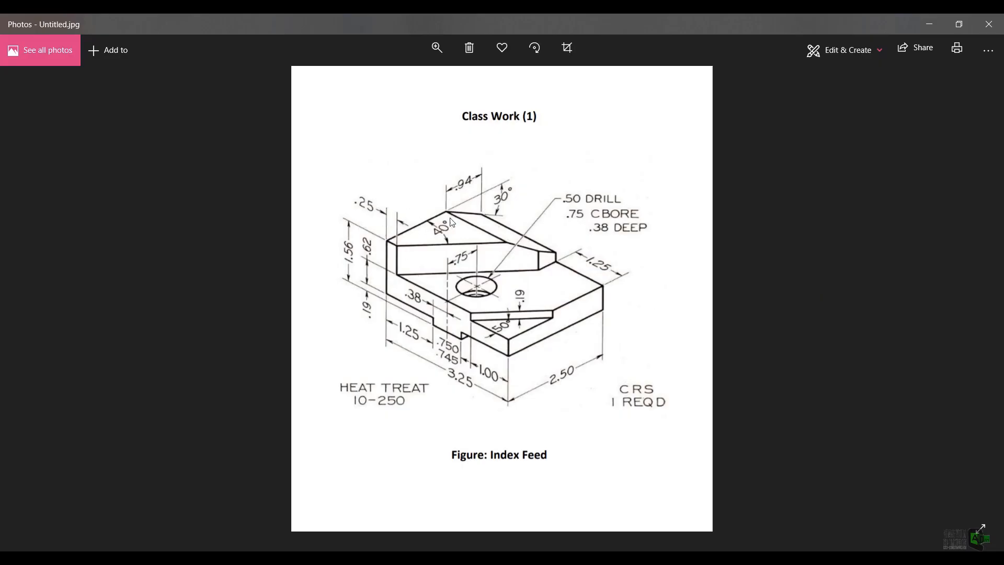
{"action": "key", "text": "alt+Tab"}
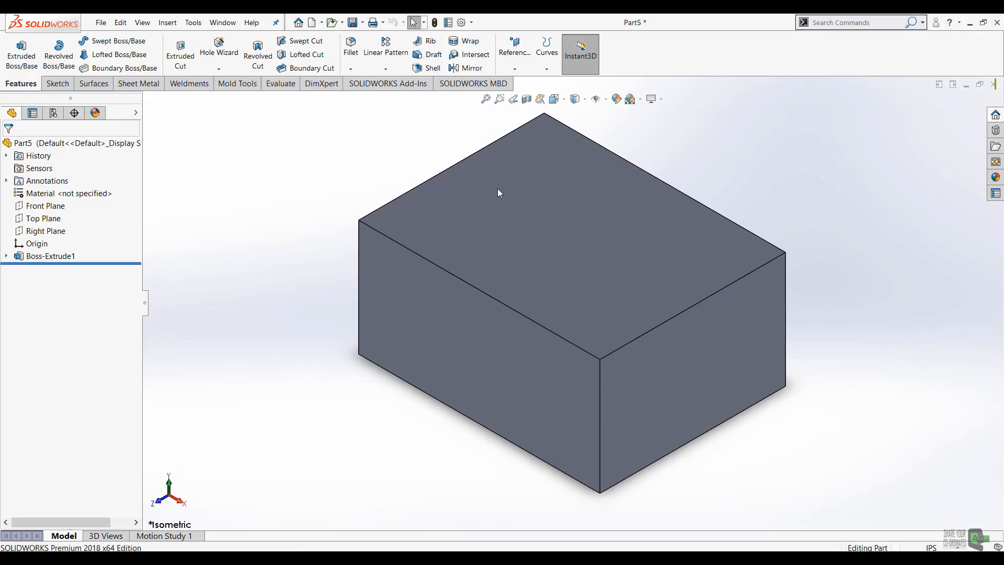
{"action": "left_click", "coordinate": [497, 191]}
{"action": "right_click", "coordinate": [470, 198]}
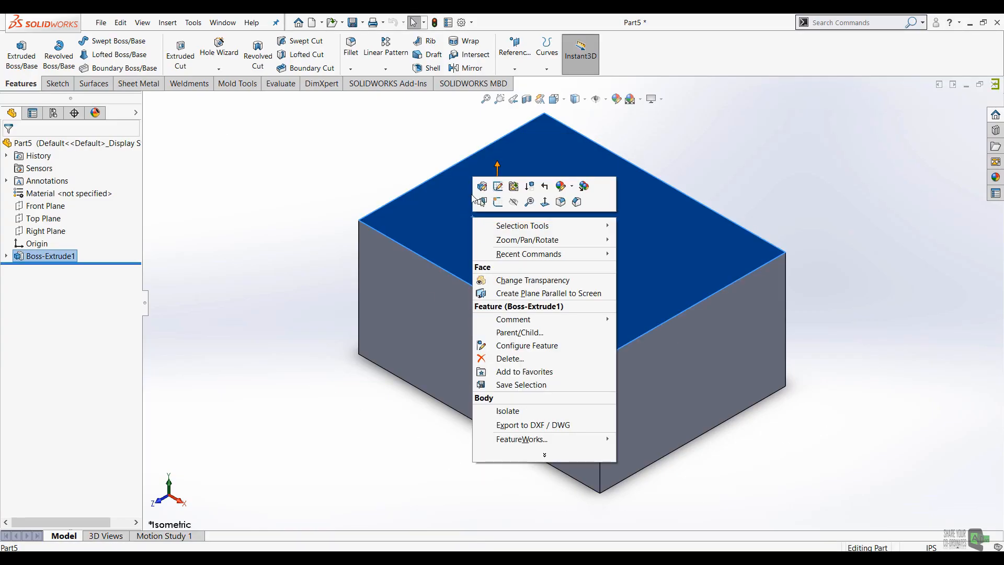
{"action": "left_click", "coordinate": [498, 202]}
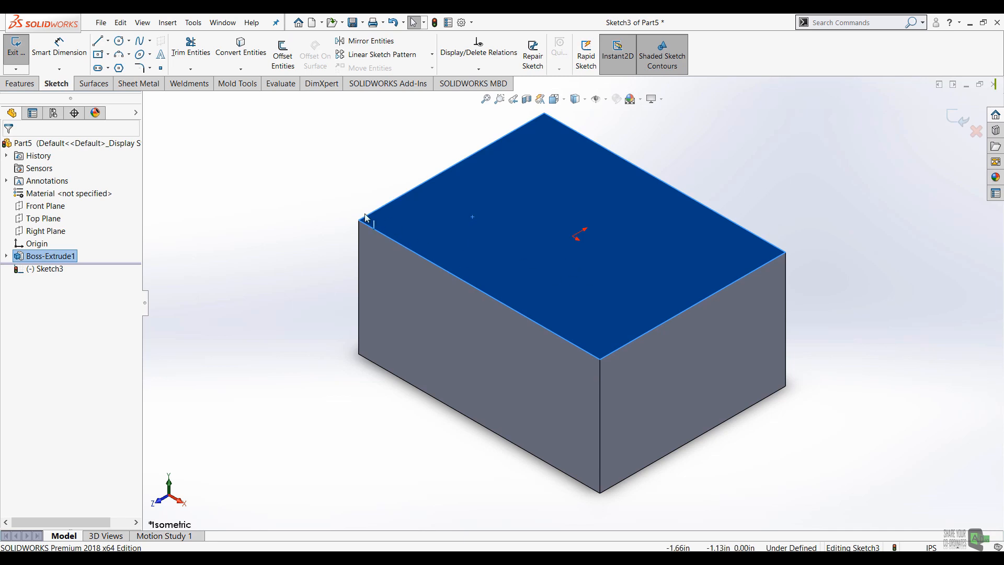
{"action": "middle_click_drag", "start_coordinate": [365, 217], "coordinate": [381, 279]}
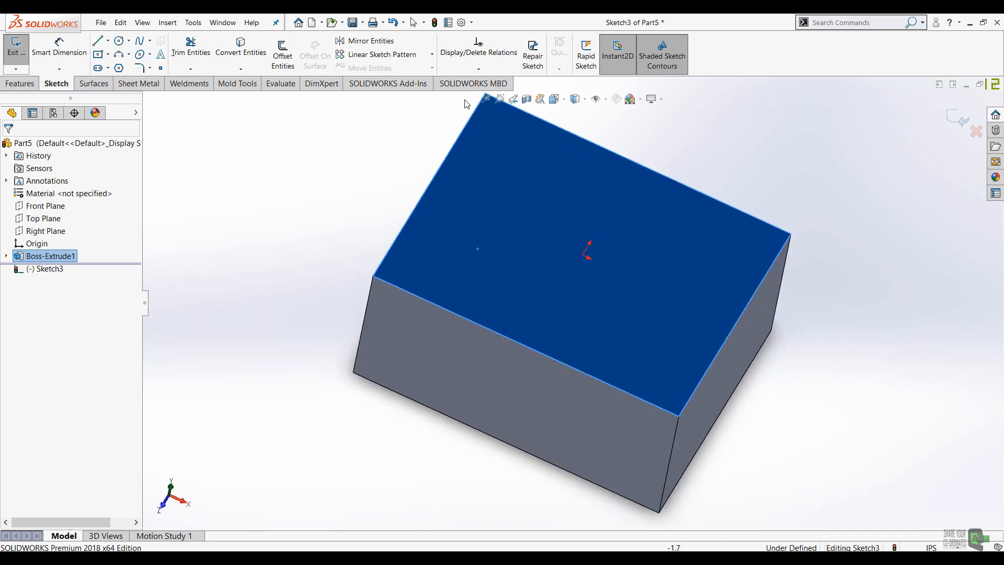
{"action": "left_click", "coordinate": [583, 103]}
{"action": "left_click", "coordinate": [556, 99]}
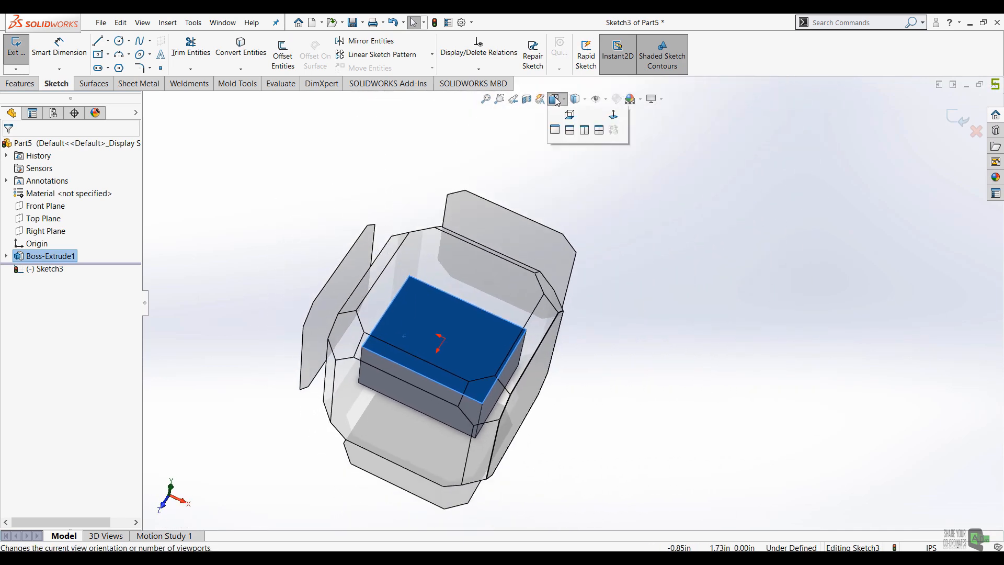
{"action": "left_click", "coordinate": [615, 157]}
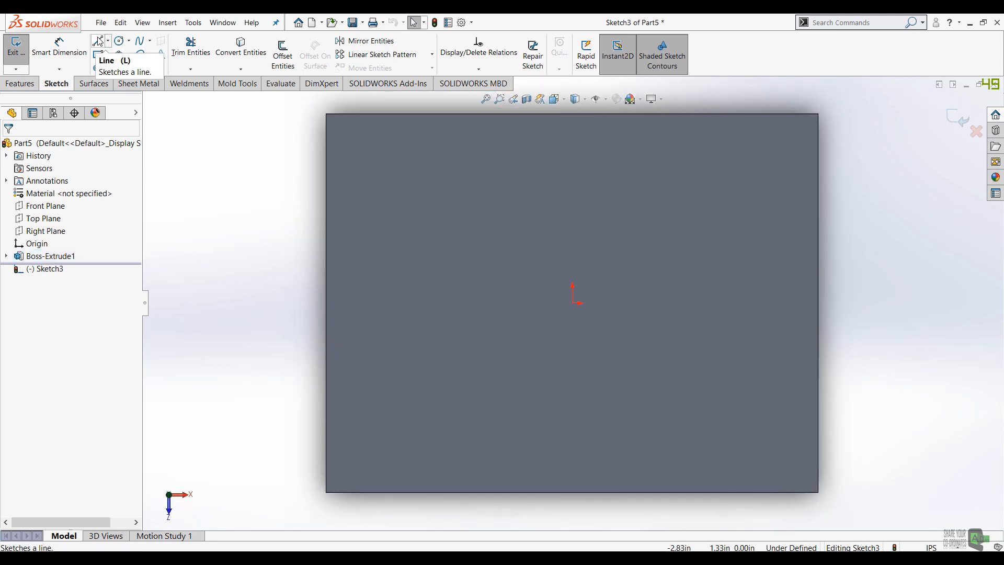
Sketch connected lines from the face's front-left corner: about 0.62 in along the front edge, diagonally across, and straight to the back edge.
{"action": "left_click", "coordinate": [99, 41]}
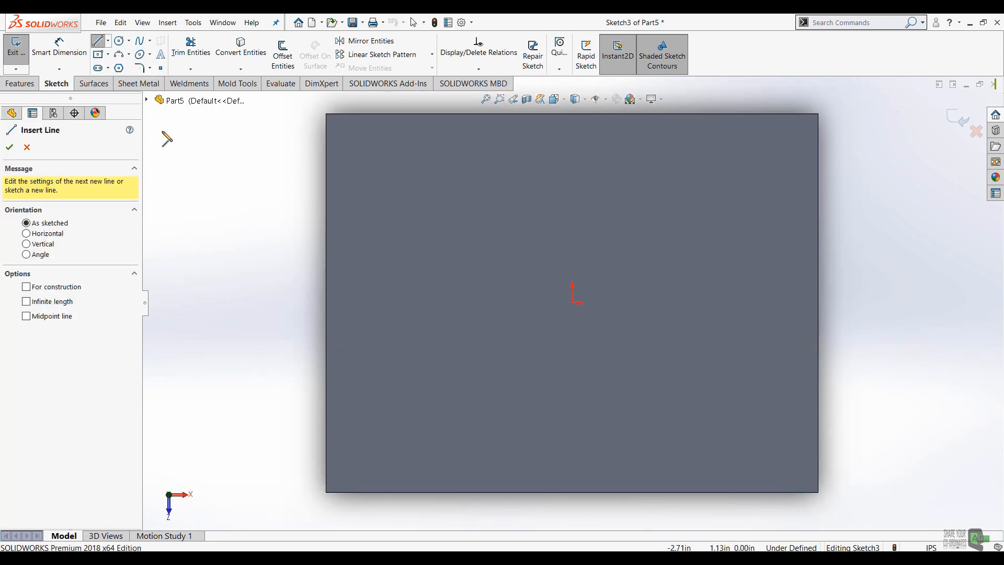
{"action": "left_click", "coordinate": [326, 491]}
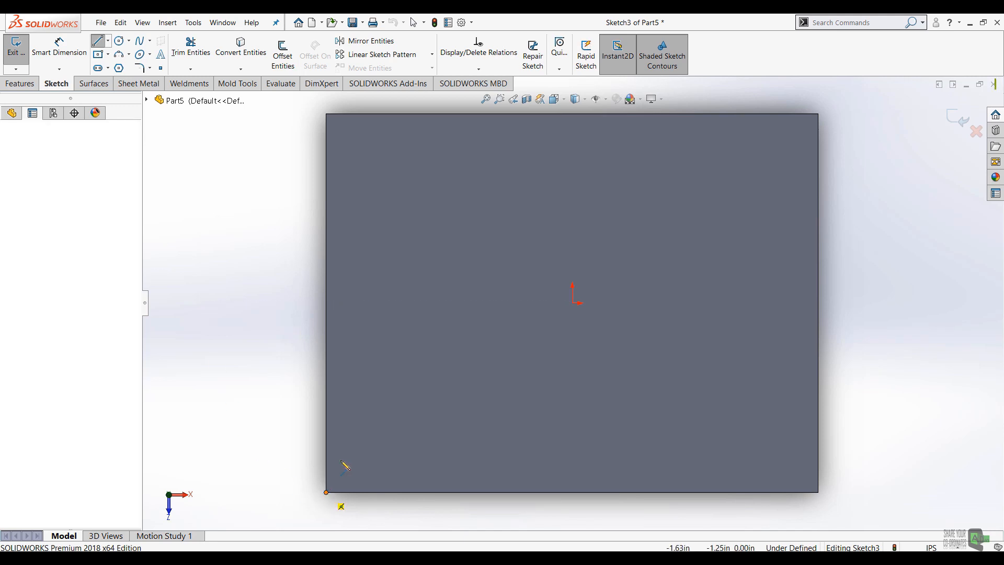
{"action": "left_click", "coordinate": [420, 491]}
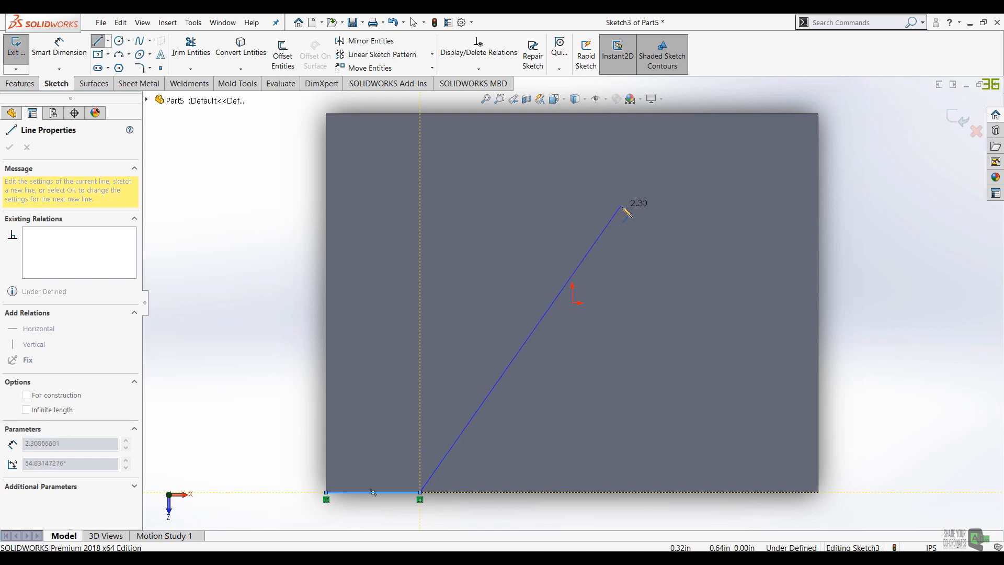
{"action": "left_click", "coordinate": [638, 194]}
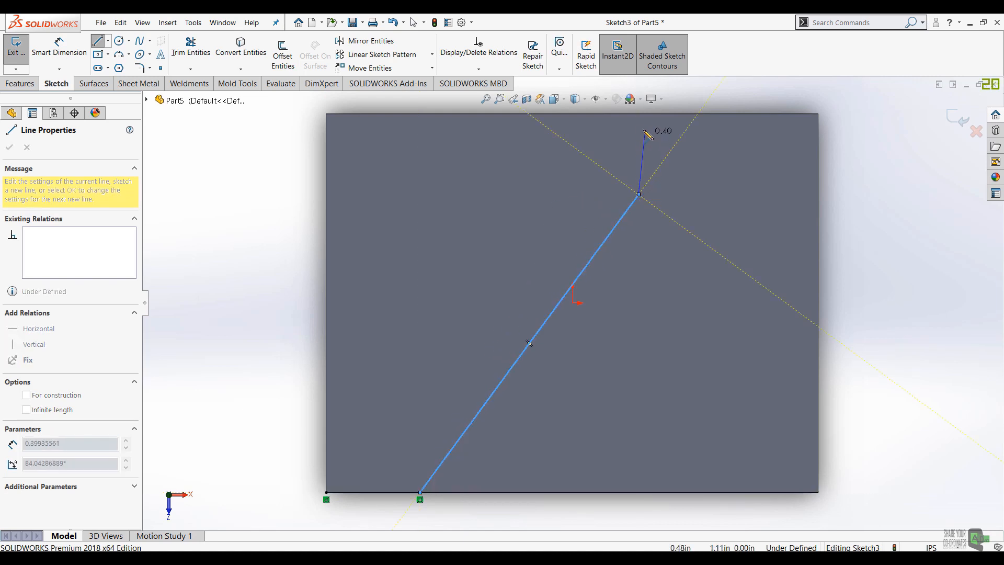
{"action": "left_click", "coordinate": [639, 114]}
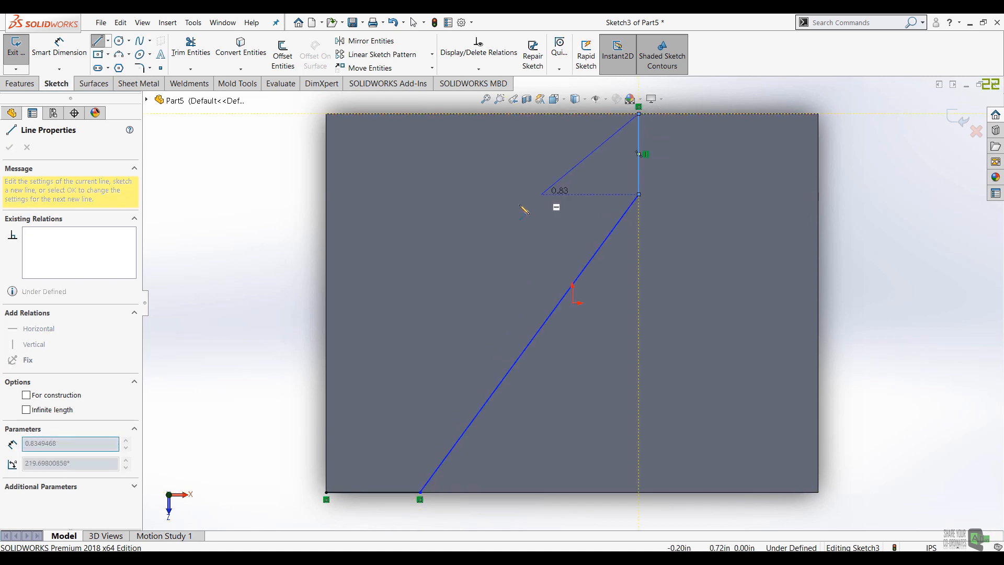
{"action": "key", "text": "Escape"}
{"action": "key", "text": "Escape"}
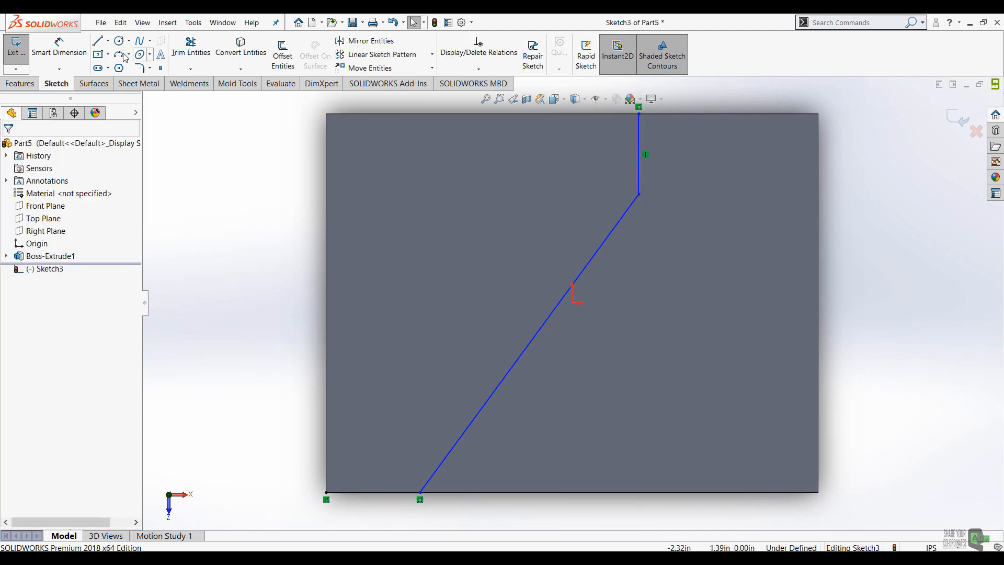
Dimension the short horizontal line on the face's front edge to 0.25 in.
{"action": "left_click", "coordinate": [61, 45]}
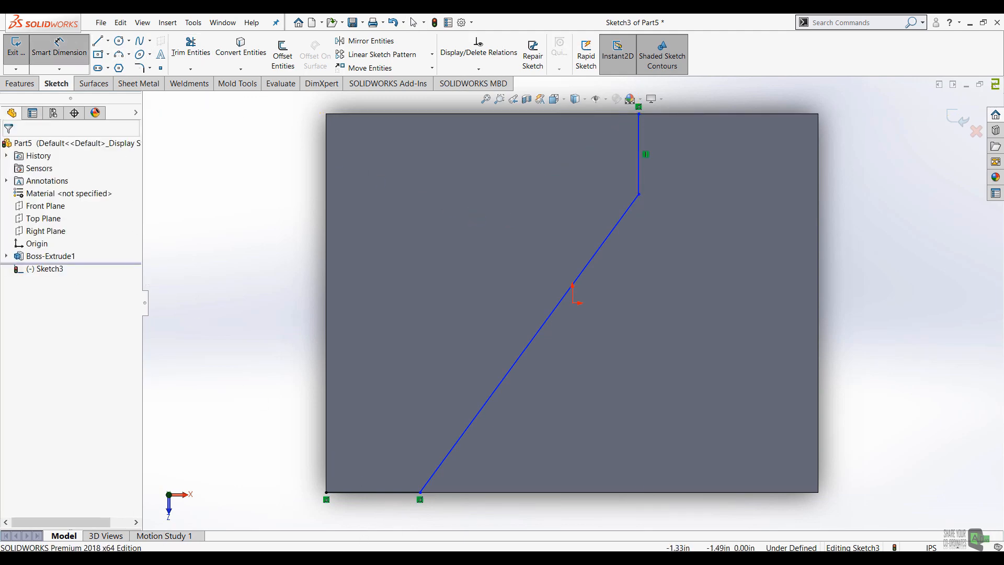
{"action": "left_click", "coordinate": [368, 559]}
{"action": "left_click", "coordinate": [285, 558]}
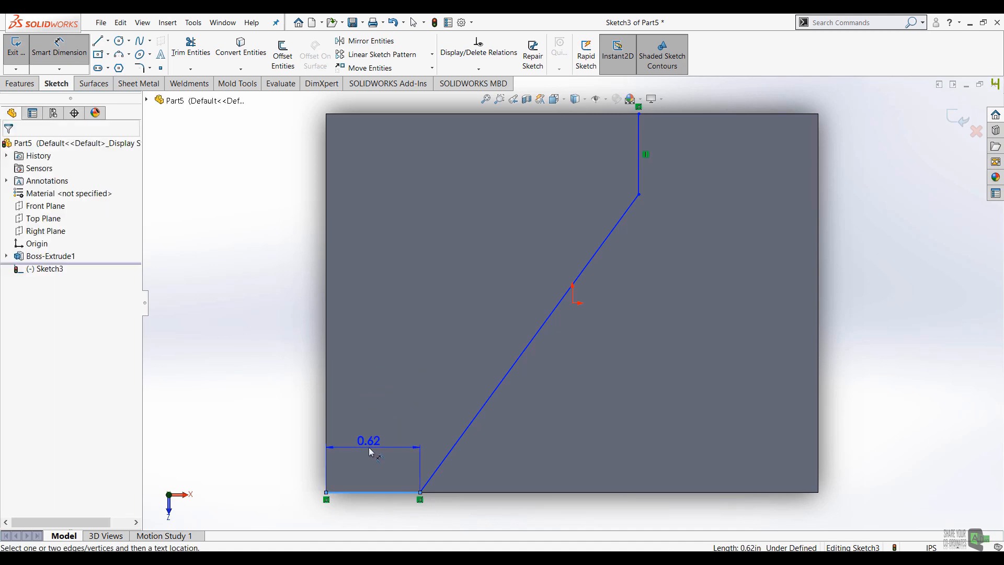
{"action": "left_click", "coordinate": [369, 447]}
{"action": "type", "text": ".25"}
{"action": "key", "text": "Return"}
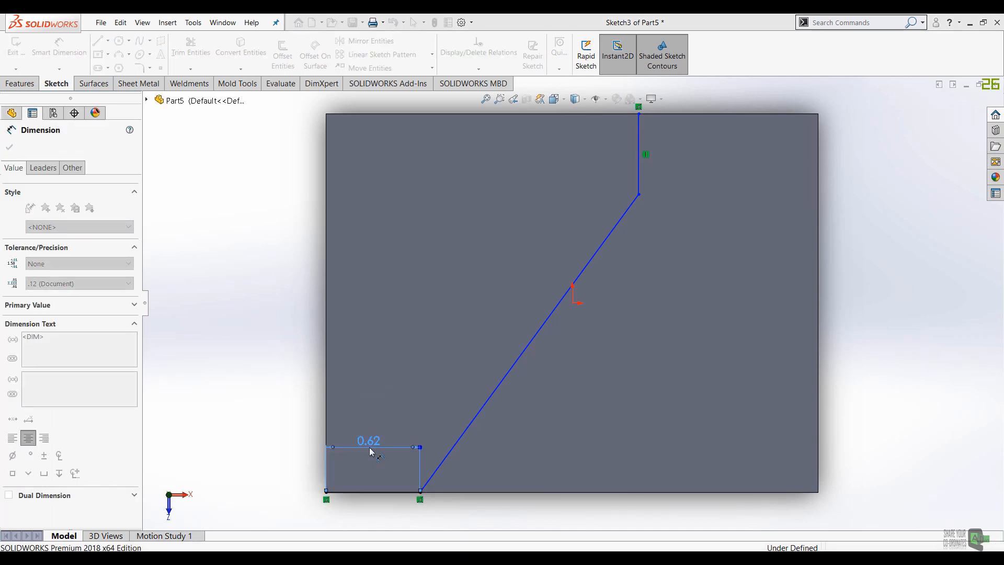
Dimension the angle between the face's left edge and the diagonal line to 40°.
{"action": "left_click", "coordinate": [327, 366]}
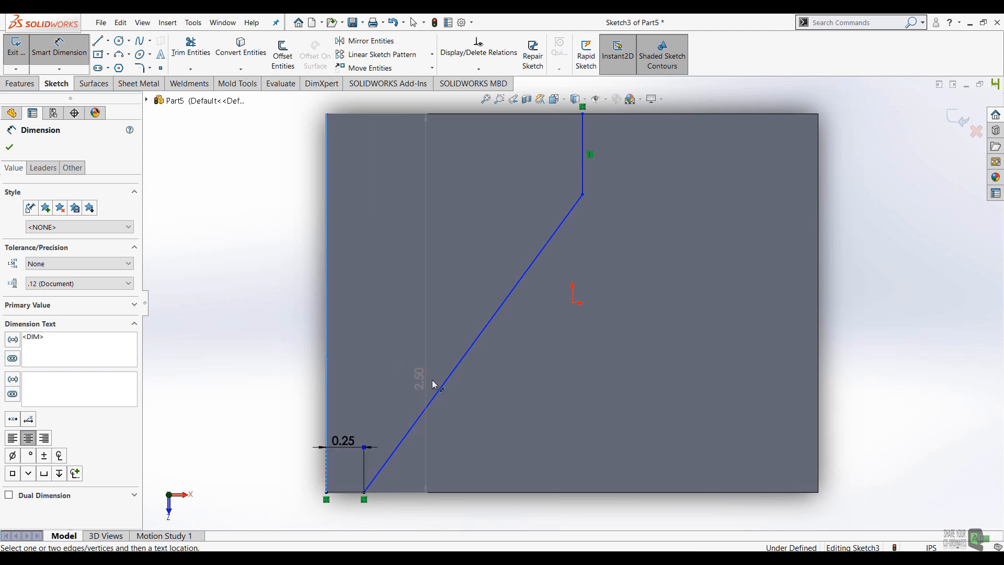
{"action": "left_click", "coordinate": [443, 389]}
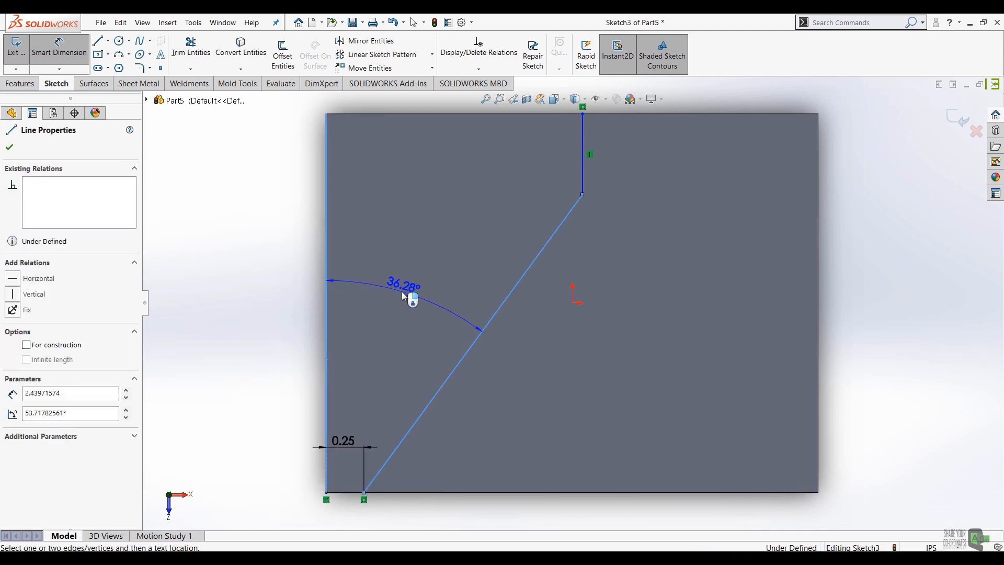
{"action": "left_click", "coordinate": [407, 297]}
{"action": "type", "text": "40"}
{"action": "key", "text": "Return"}
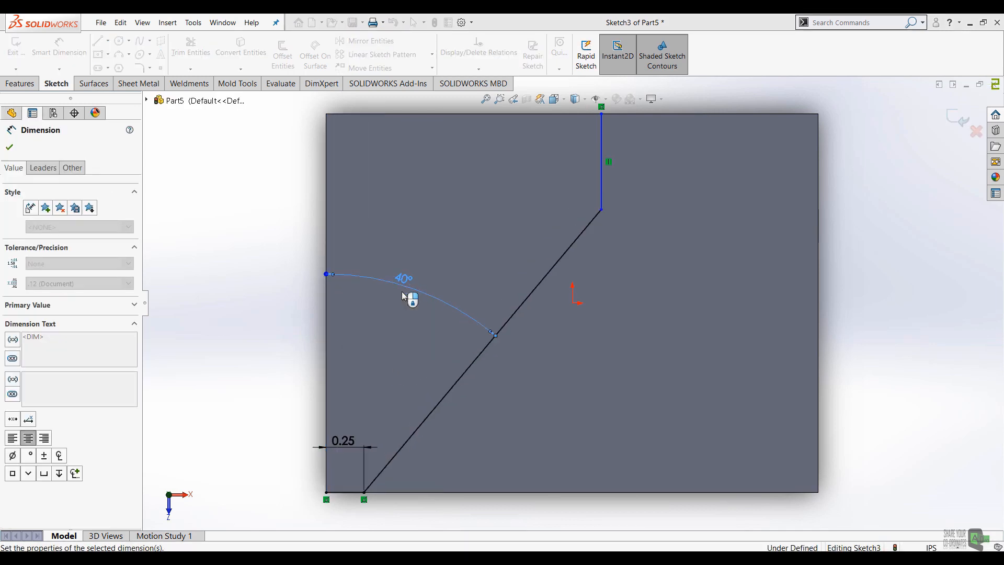
Dimension the short vertical line 1.25 in from the face's right edge, checking the value in the Photos drawing before returning to SOLIDWORKS.
{"action": "left_click", "coordinate": [603, 149]}
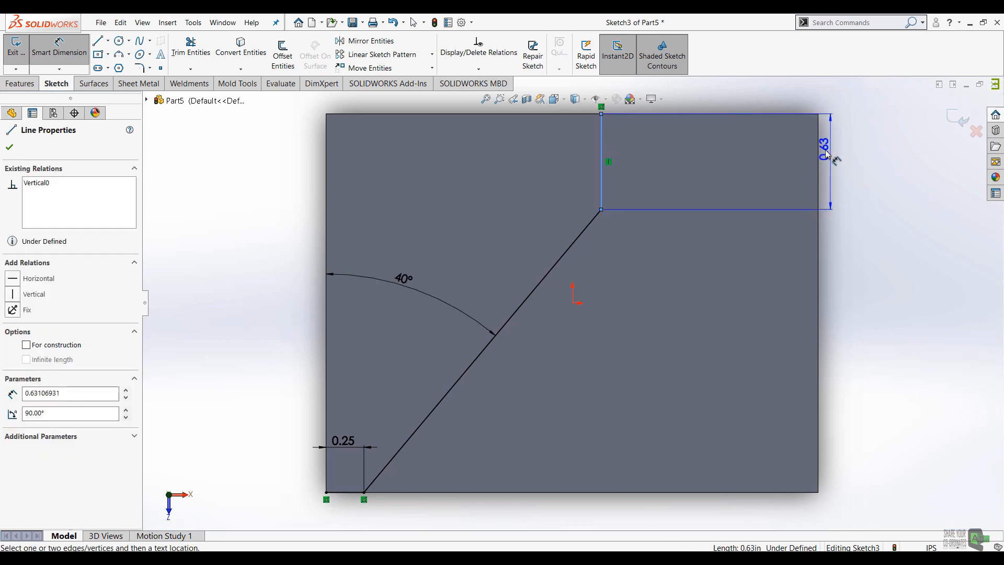
{"action": "left_click", "coordinate": [818, 150]}
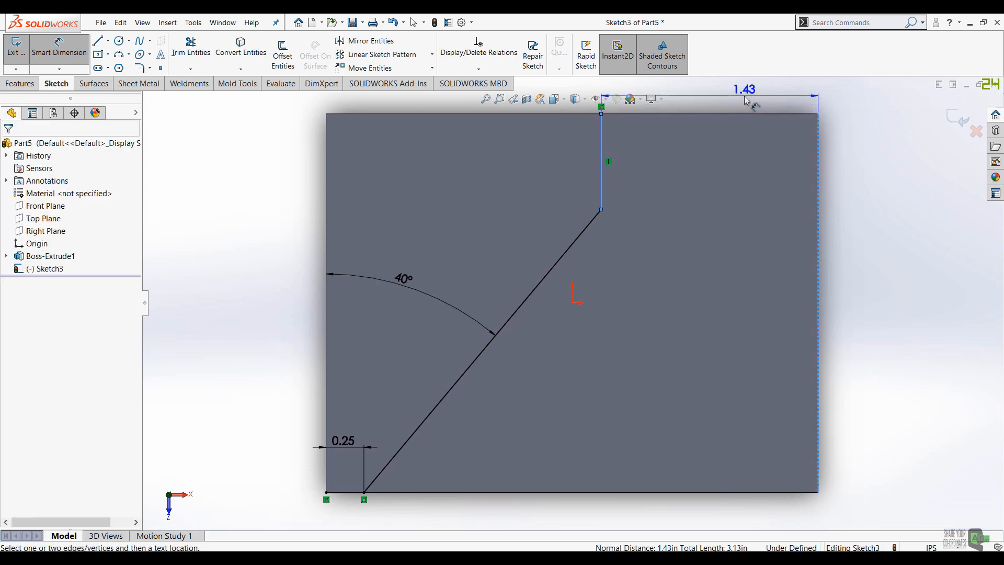
{"action": "left_click", "coordinate": [746, 100]}
{"action": "key", "text": "alt+Tab"}
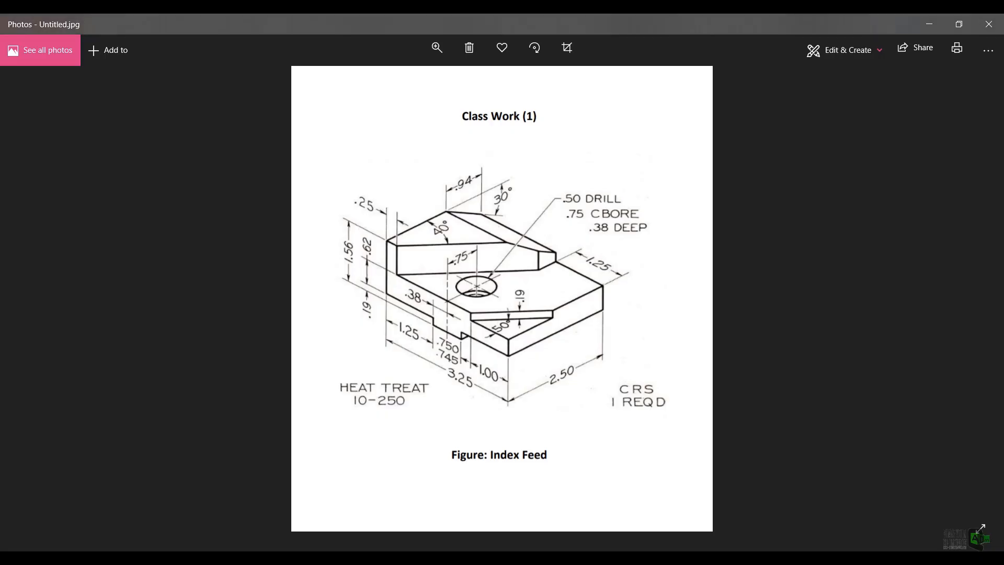
{"action": "key", "text": "alt+Tab"}
{"action": "type", "text": "1.25"}
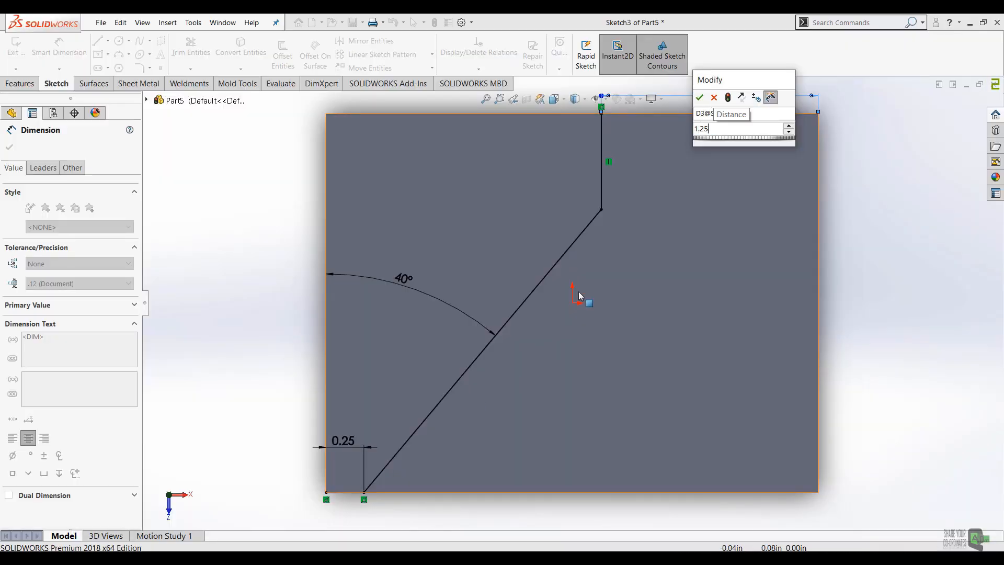
{"action": "key", "text": "Return"}
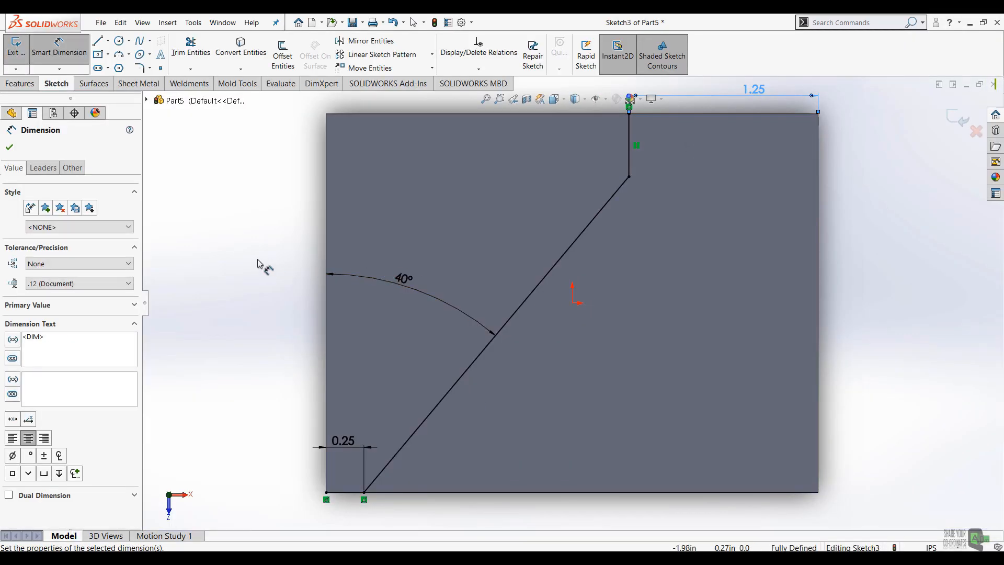
{"action": "left_click", "coordinate": [258, 266]}
Close the profile with lines along the face's back, right and front edges, from the vertical line's top to the diagonal's lower end.
{"action": "left_click", "coordinate": [98, 39]}
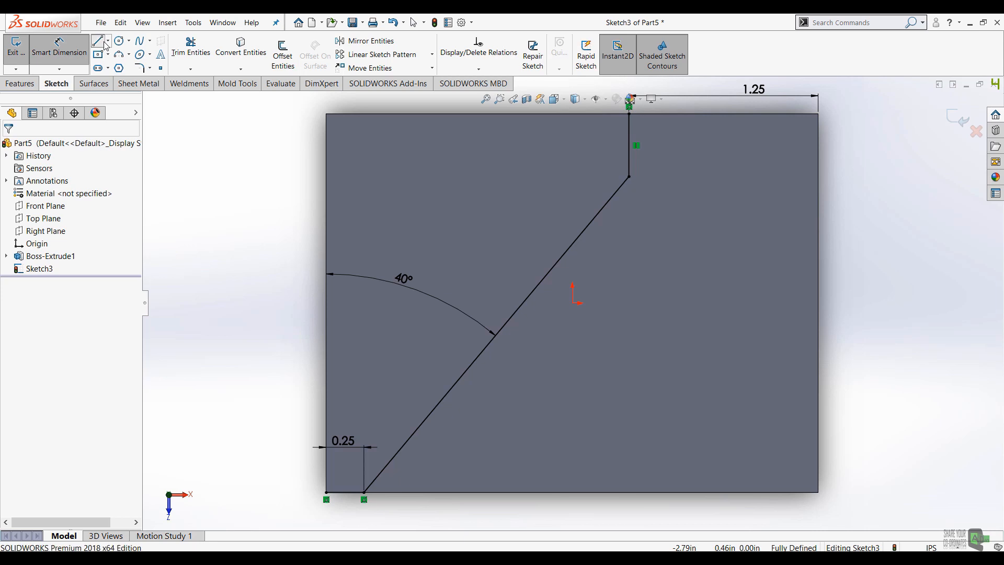
{"action": "left_click", "coordinate": [630, 114]}
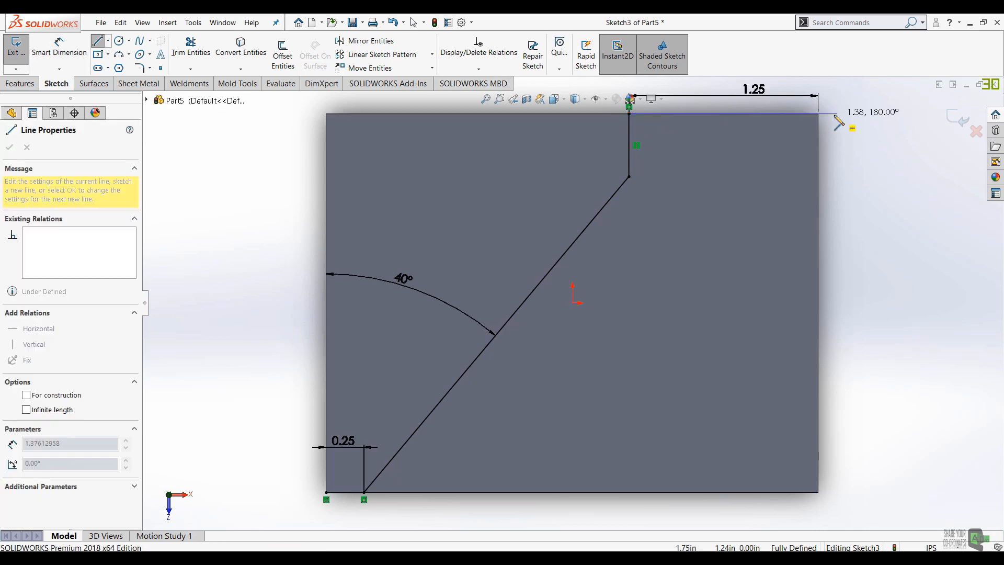
{"action": "left_click", "coordinate": [819, 114]}
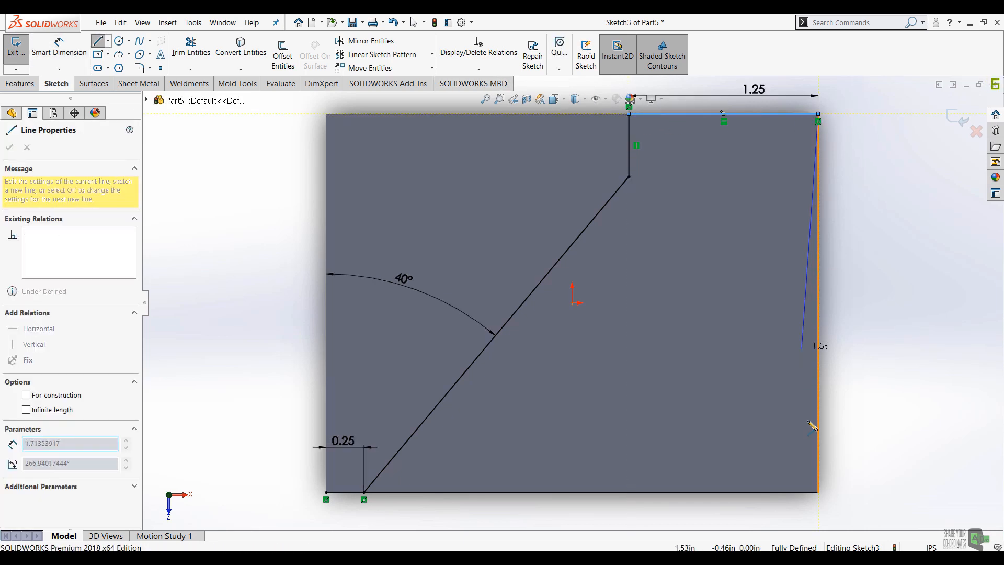
{"action": "left_click", "coordinate": [818, 492]}
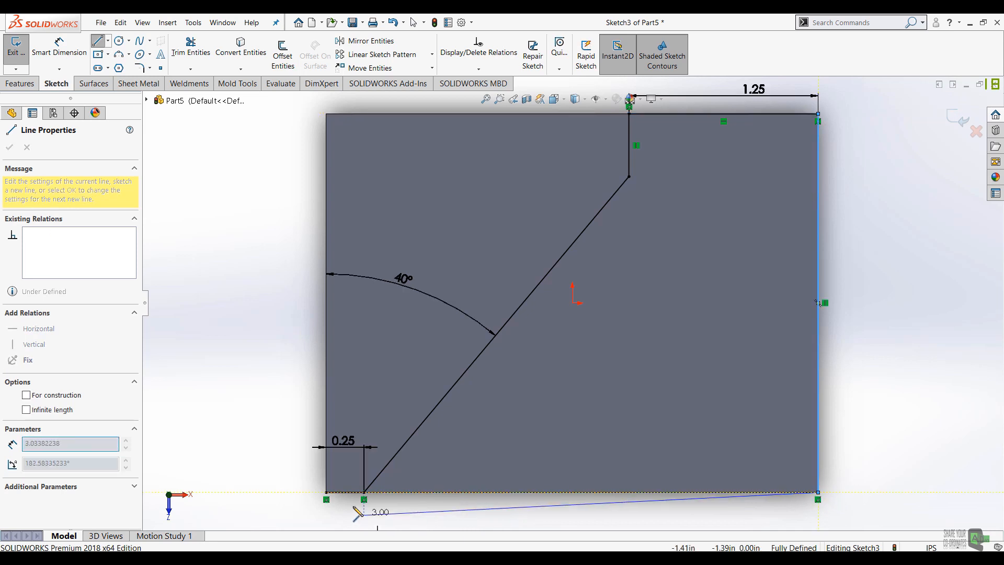
{"action": "left_click", "coordinate": [365, 492]}
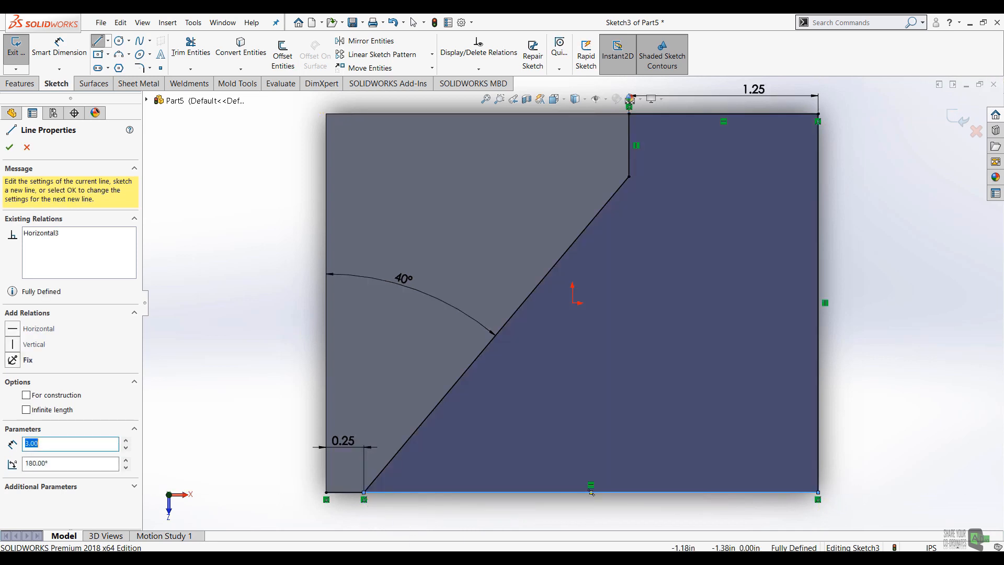
{"action": "key", "text": "Escape"}
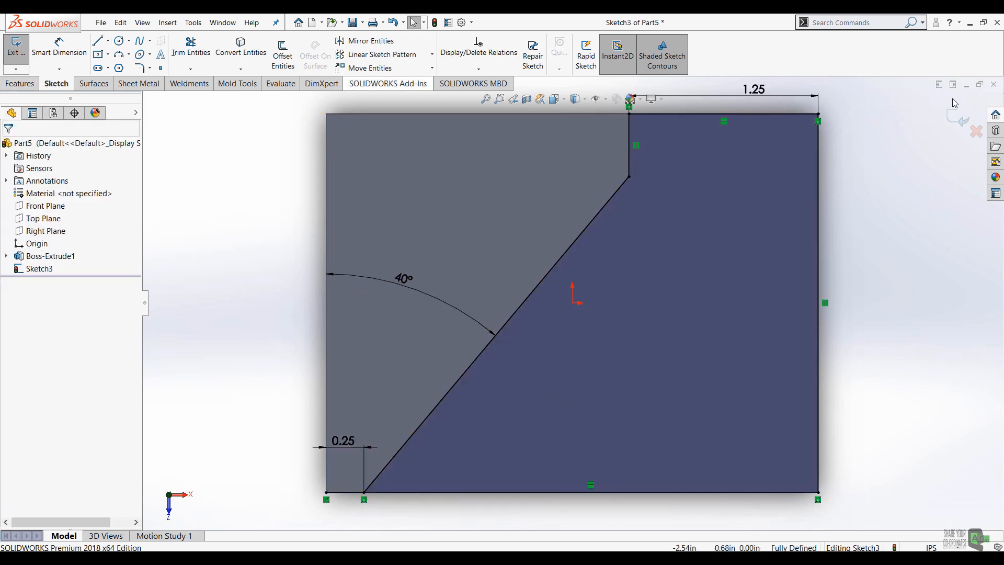
Exit the sketch and start an extruded cut with the closed region beside the diagonal as its contour.
{"action": "left_click", "coordinate": [16, 46]}
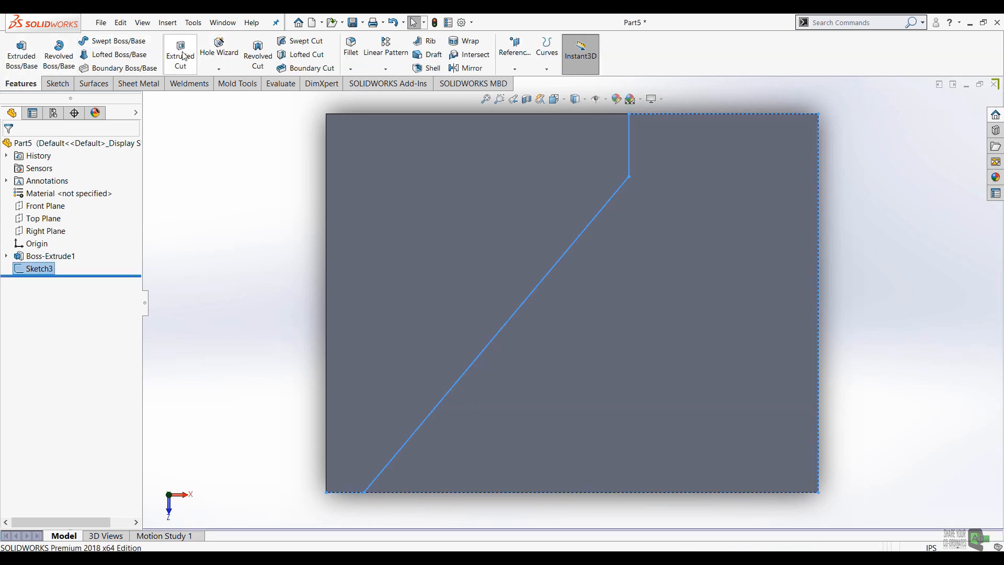
{"action": "left_click", "coordinate": [184, 57]}
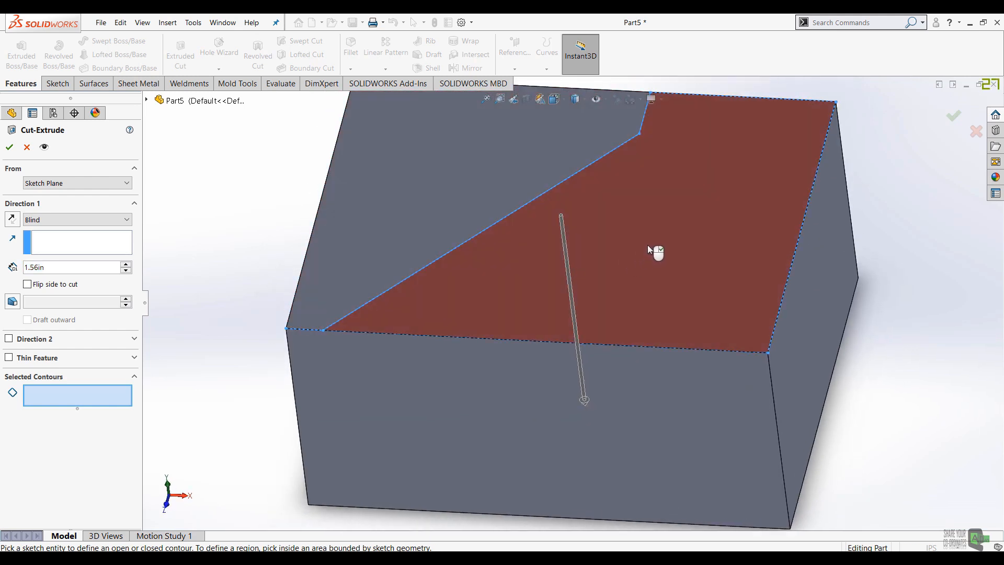
{"action": "left_click", "coordinate": [647, 242]}
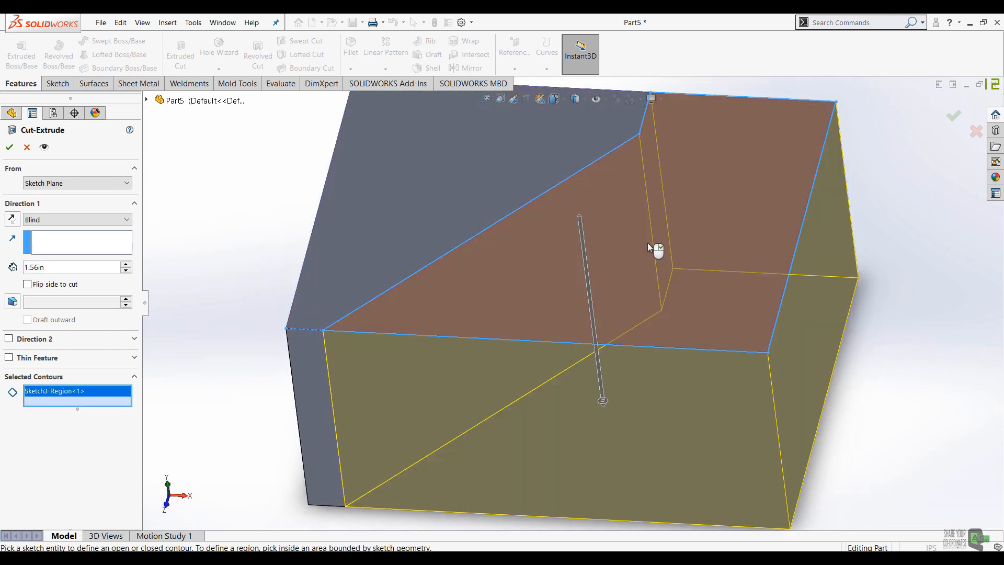
Check the heights in the Photos drawing, return to SOLIDWORKS and finish the blind cut with a depth of 1.56-.62-.19 in.
{"action": "left_click", "coordinate": [233, 558]}
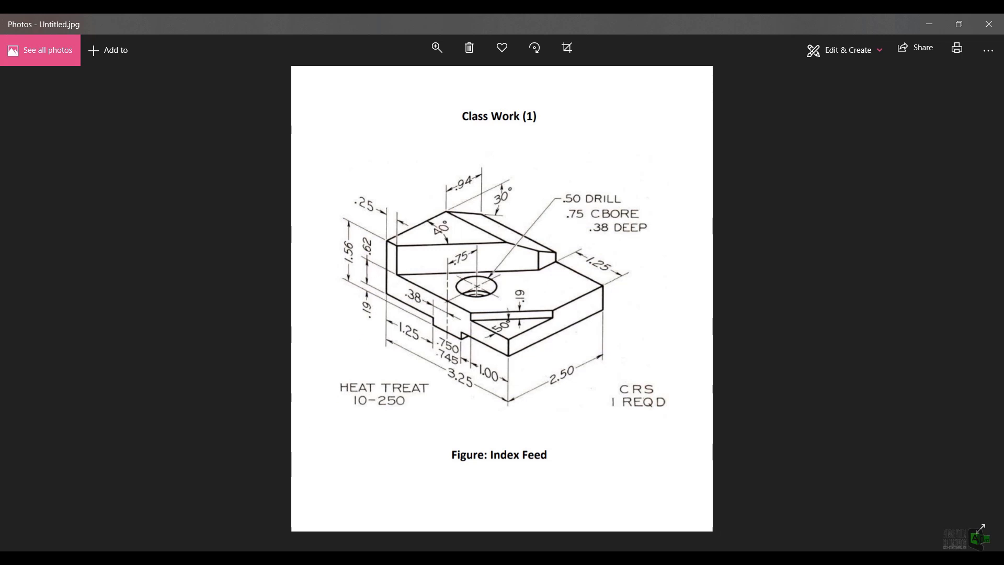
{"action": "left_click", "coordinate": [233, 558]}
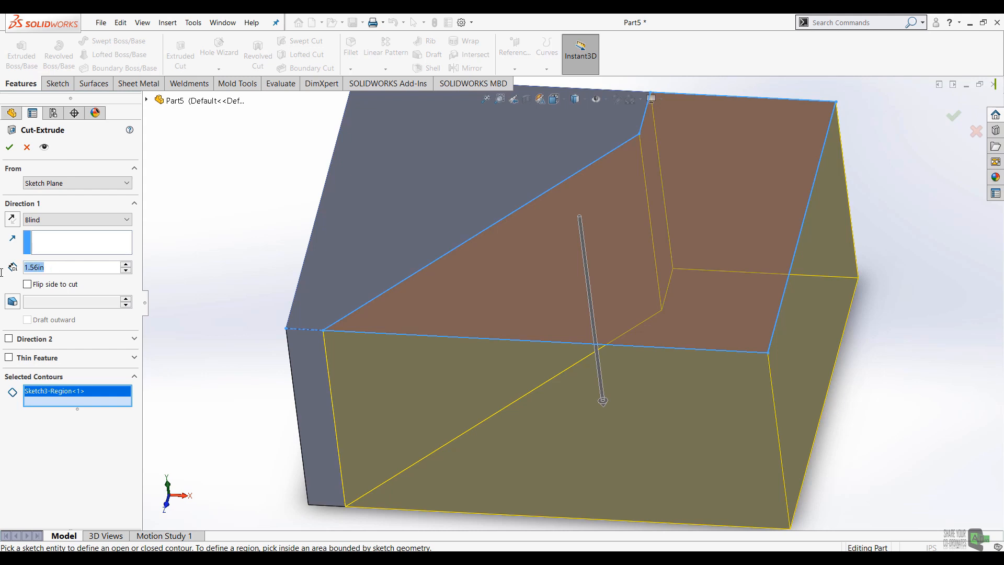
{"action": "type", "text": "1.5"}
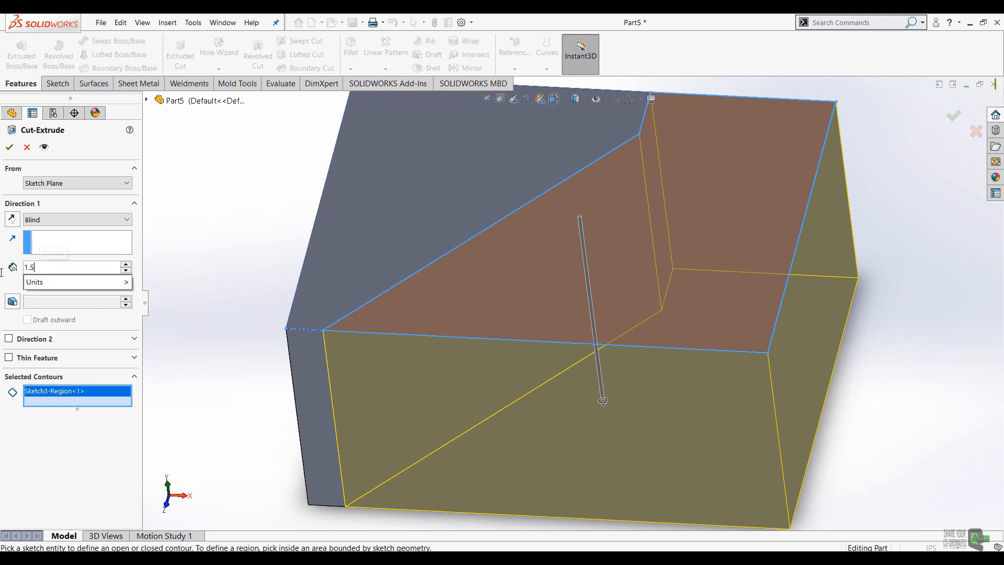
{"action": "type", "text": "6-."}
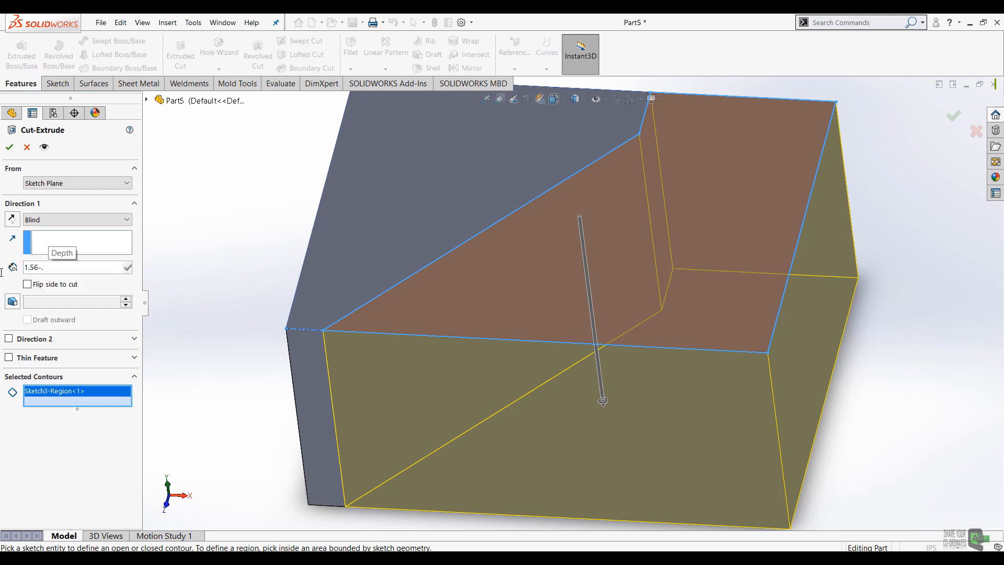
{"action": "type", "text": "62-.19"}
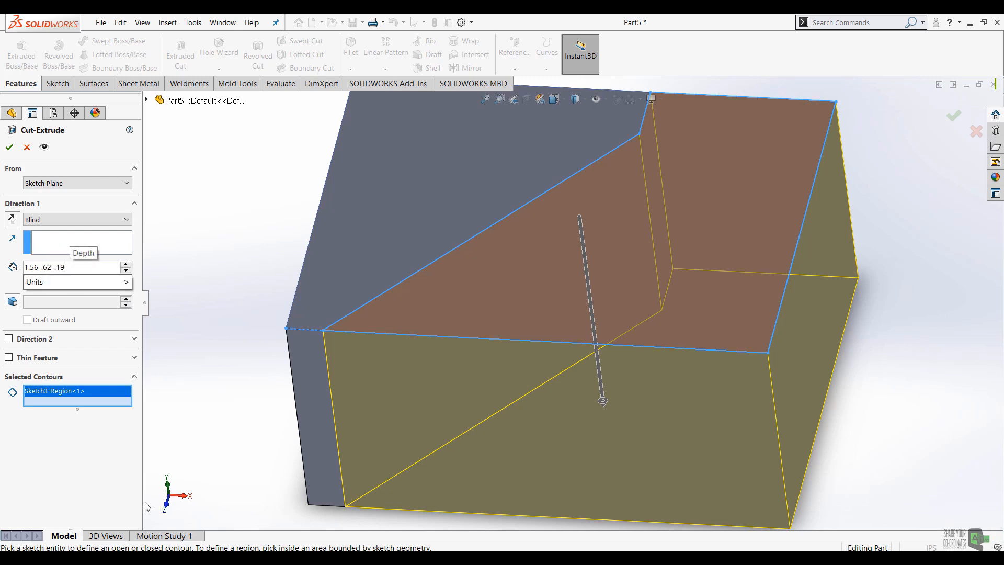
{"action": "left_click", "coordinate": [245, 558]}
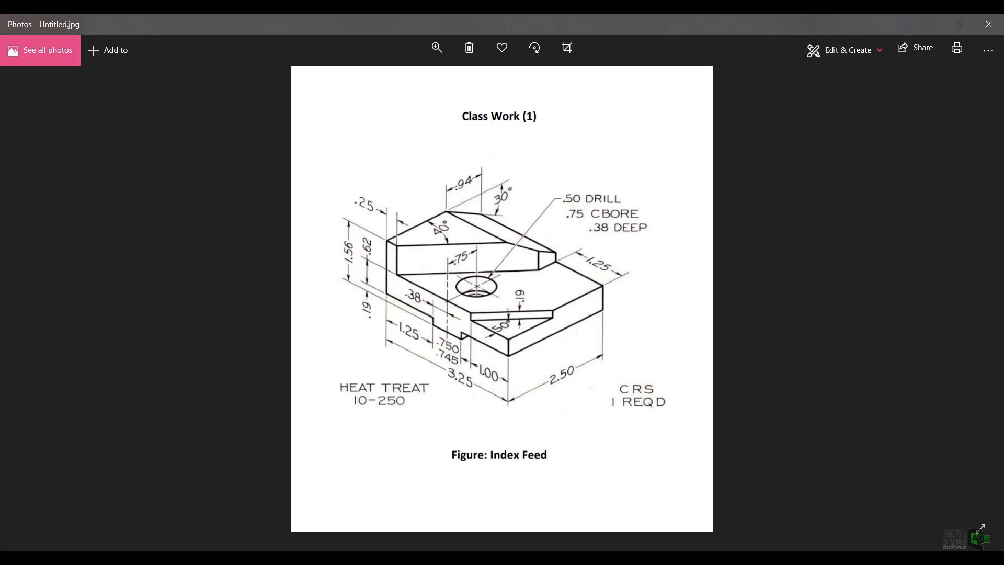
{"action": "left_click", "coordinate": [251, 557]}
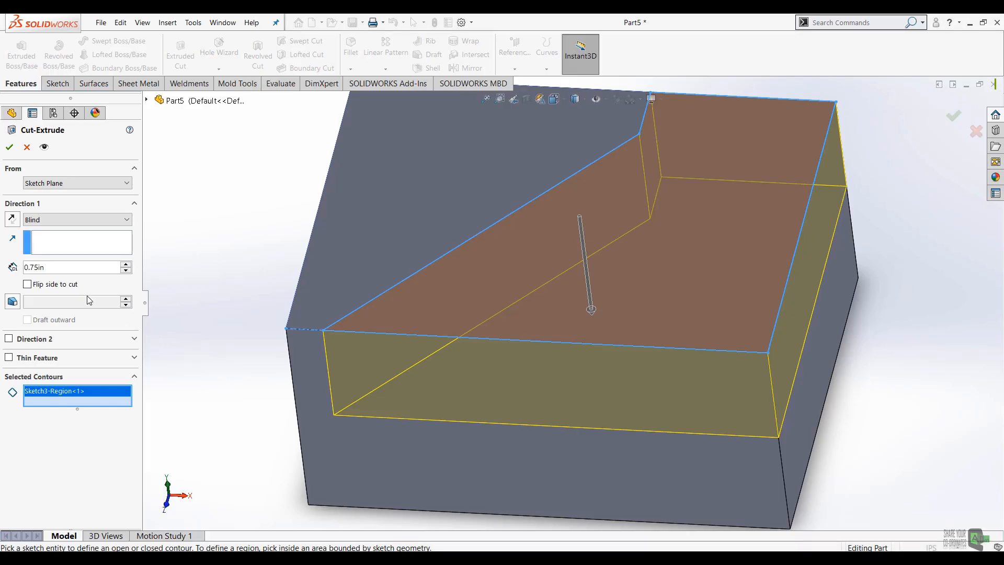
{"action": "left_click", "coordinate": [11, 148]}
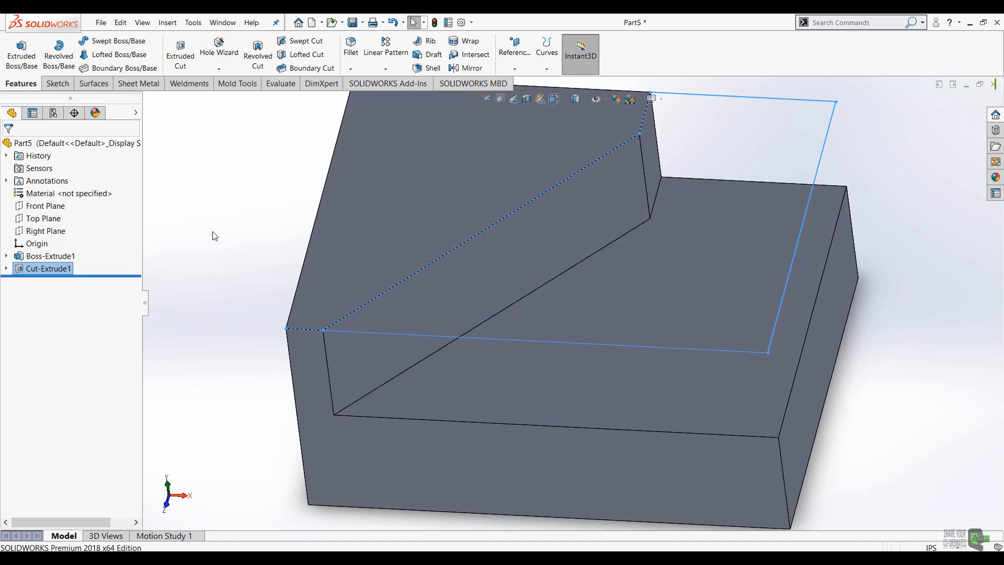
Check the corner cut in the Photos drawing, return to SOLIDWORKS and start a sketch on the lower step face, viewed face-on.
{"action": "mouse_move", "coordinate": [274, 339]}
{"action": "middle_mouse_down"}
{"action": "mouse_move", "coordinate": [271, 251]}
{"action": "mouse_move", "coordinate": [281, 342]}
{"action": "middle_mouse_up"}
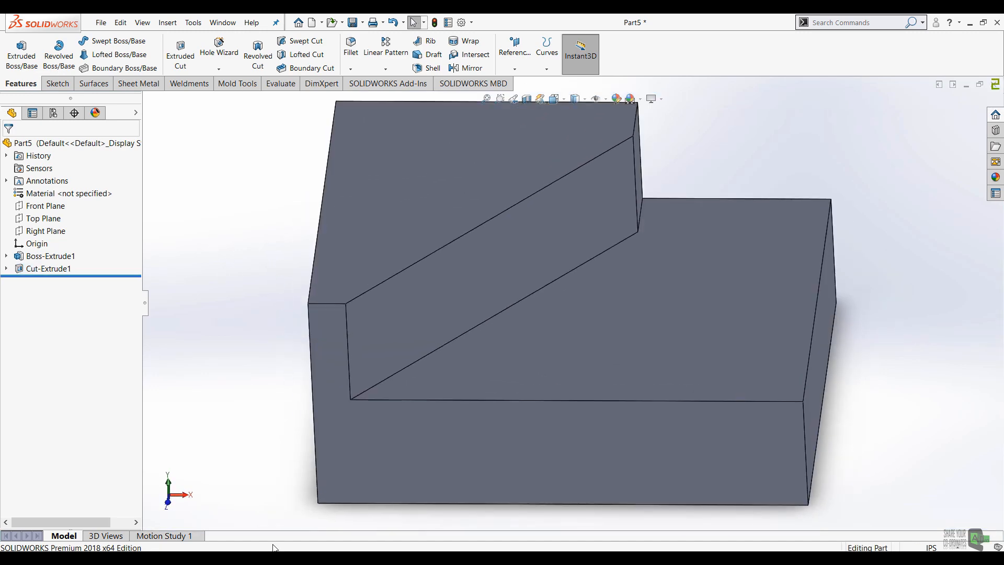
{"action": "left_click", "coordinate": [285, 559]}
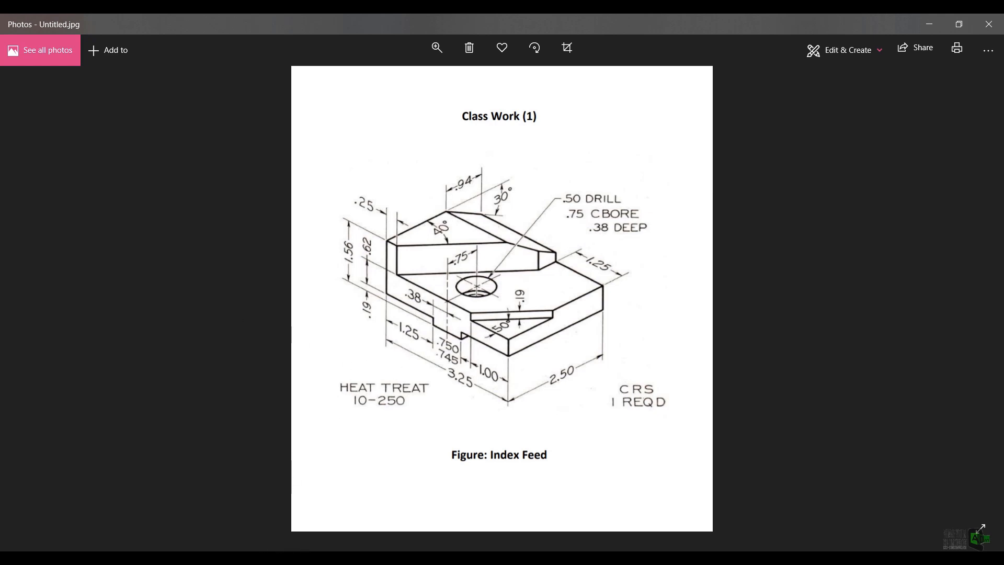
{"action": "left_click", "coordinate": [277, 558]}
{"action": "right_click", "coordinate": [647, 321]}
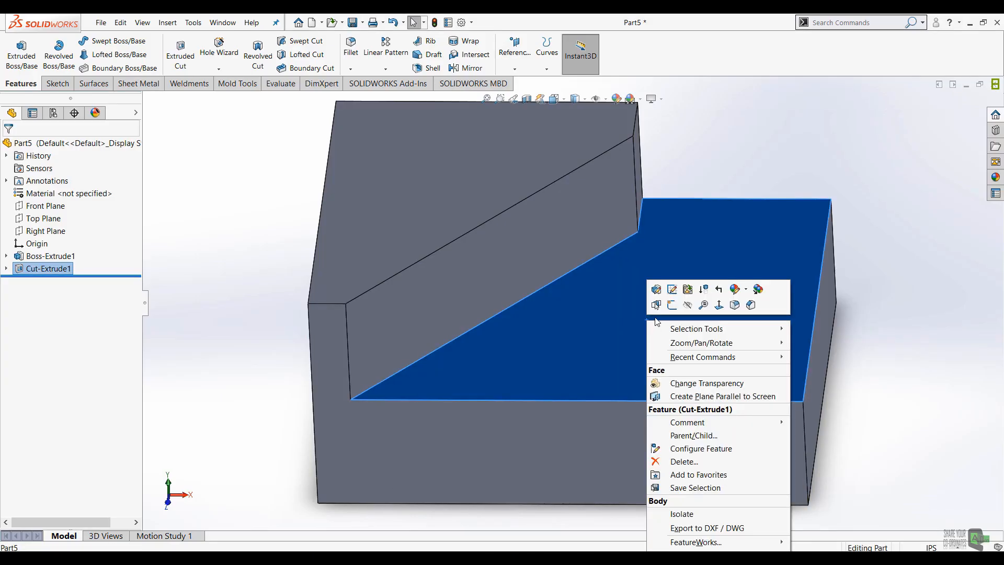
{"action": "left_click", "coordinate": [673, 305]}
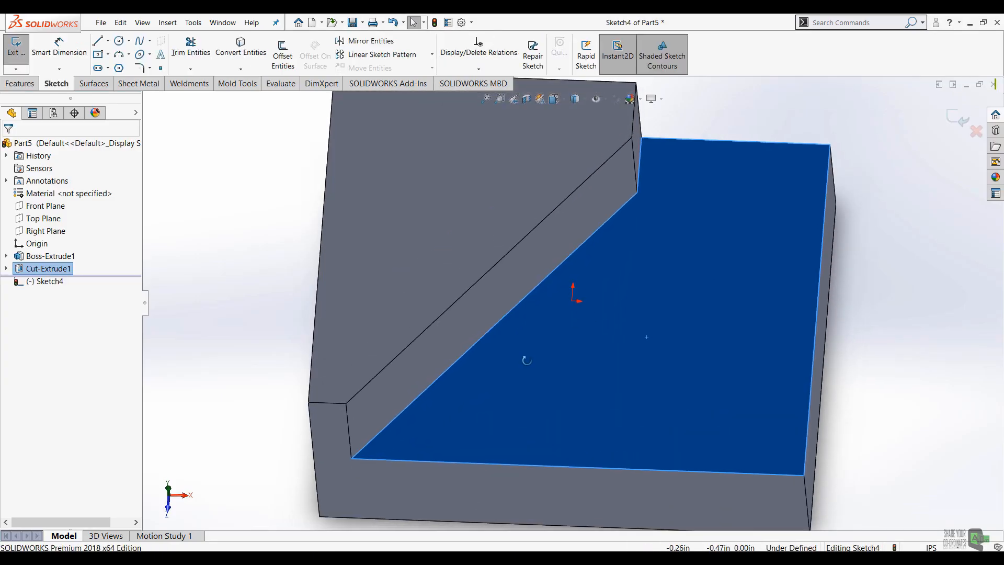
{"action": "left_click", "coordinate": [576, 99]}
{"action": "left_click", "coordinate": [556, 99]}
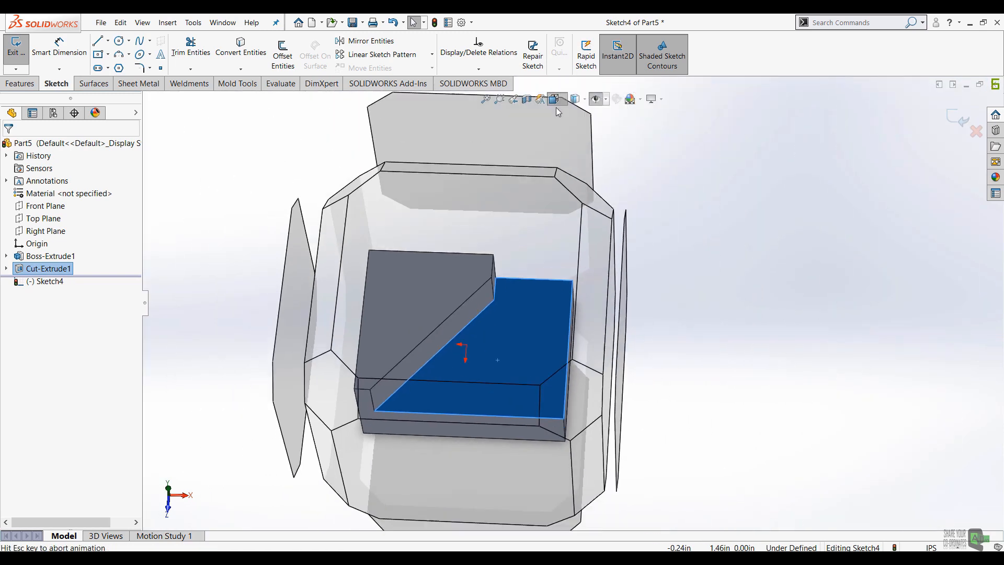
{"action": "left_click", "coordinate": [614, 157]}
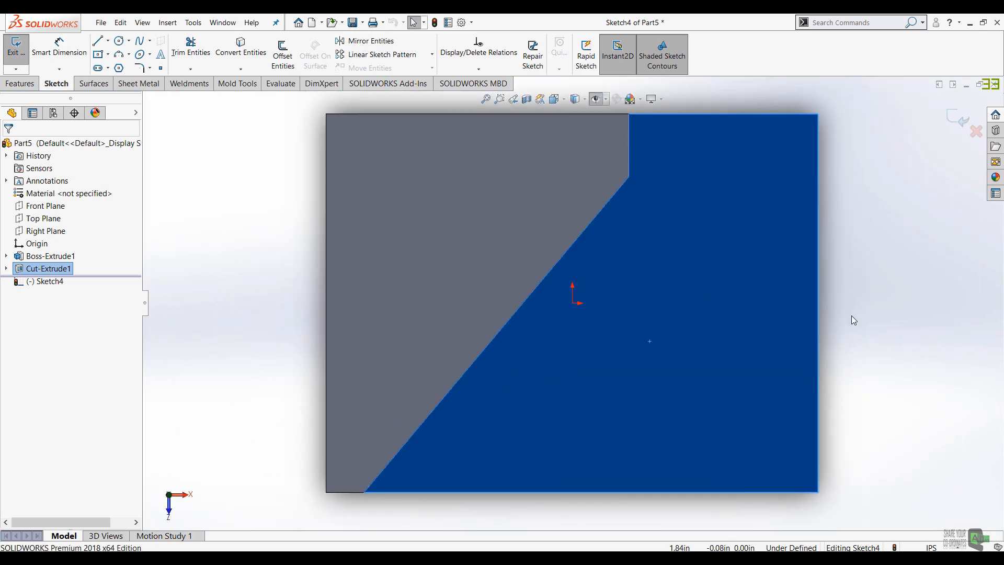
Sketch a closed triangle at the face's front-right corner, its legs about 0.71 in long along the front and right edges.
{"action": "left_click", "coordinate": [95, 44]}
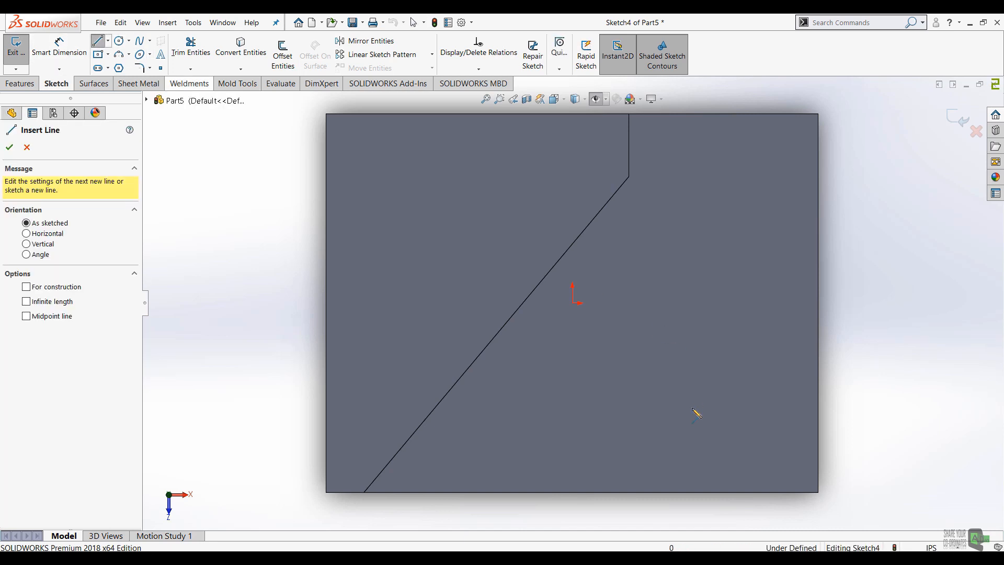
{"action": "left_click", "coordinate": [710, 492]}
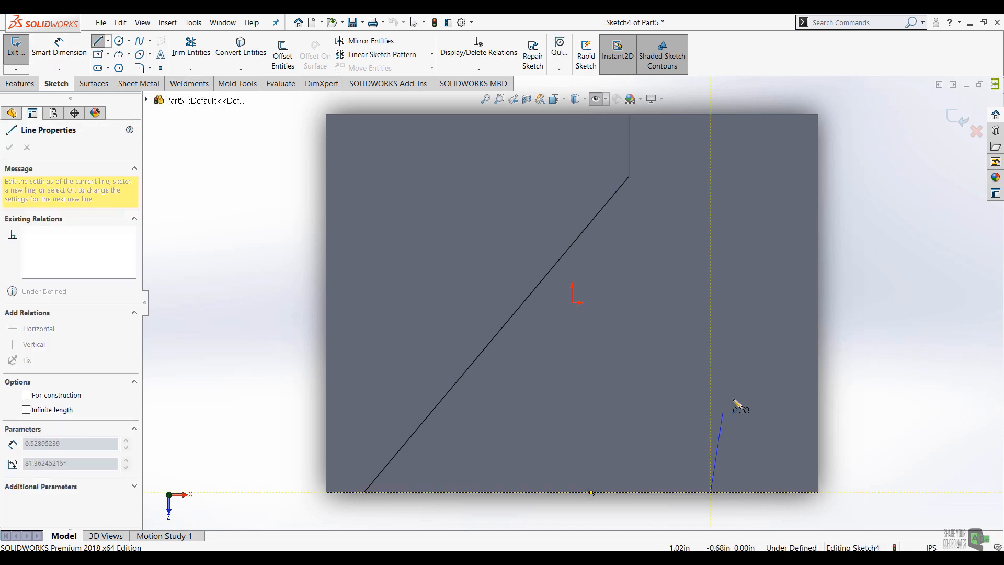
{"action": "left_click", "coordinate": [818, 385]}
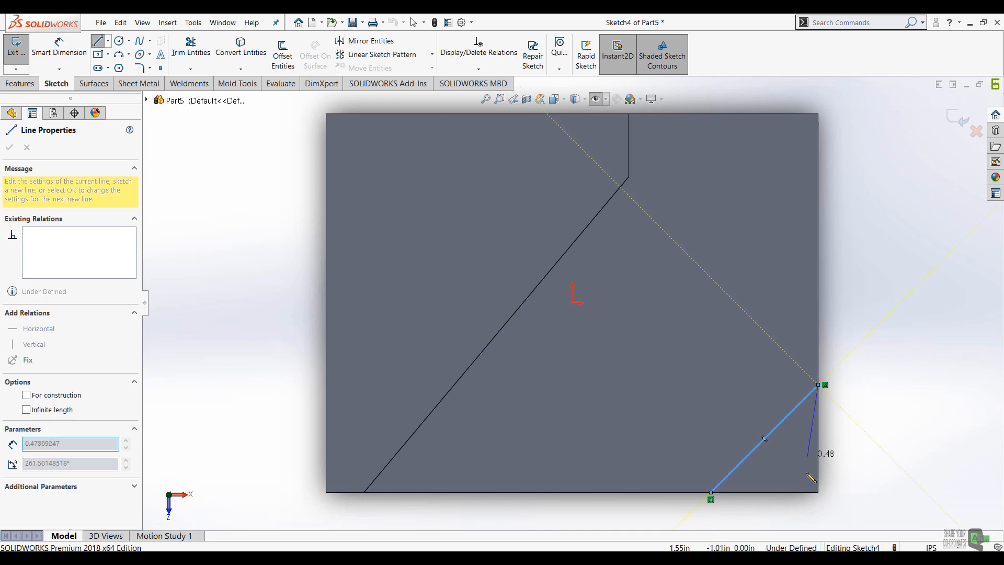
{"action": "left_click", "coordinate": [818, 492]}
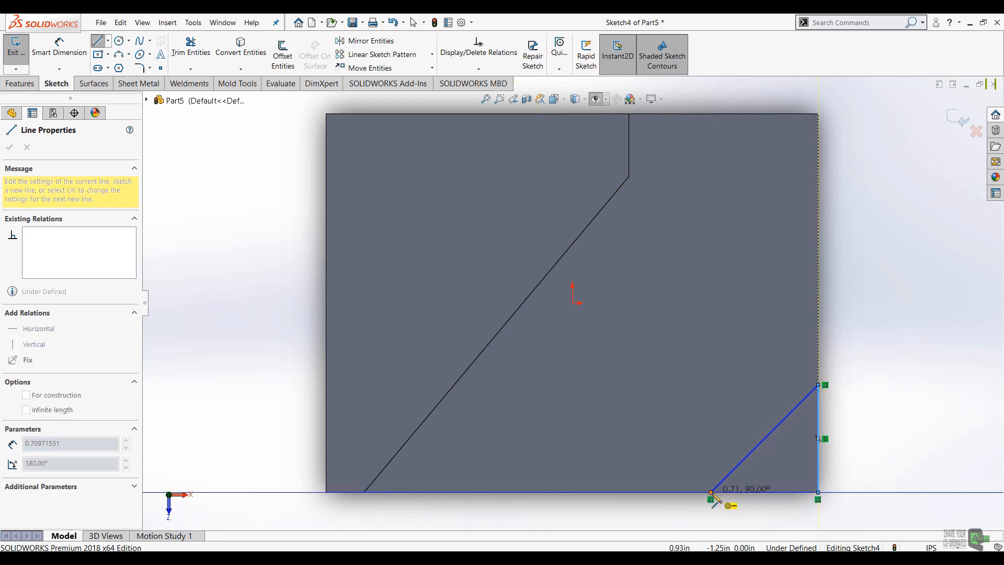
{"action": "left_click", "coordinate": [711, 492]}
{"action": "key", "text": "Escape"}
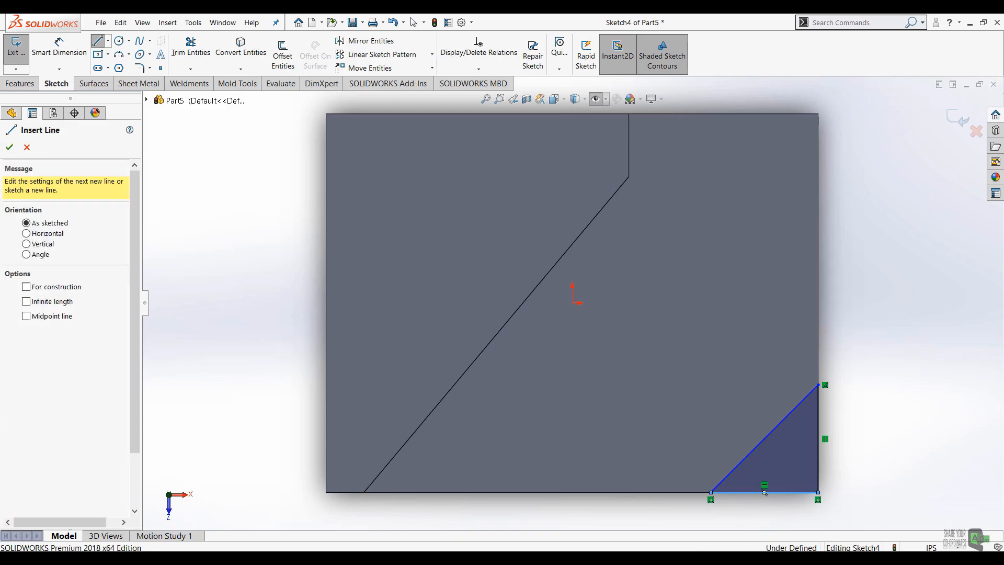
{"action": "key", "text": "Escape"}
Check the corner cut's size in the Photos drawing, return to SOLIDWORKS and dimension the triangle's front-edge line to 1 in.
{"action": "left_click", "coordinate": [285, 557]}
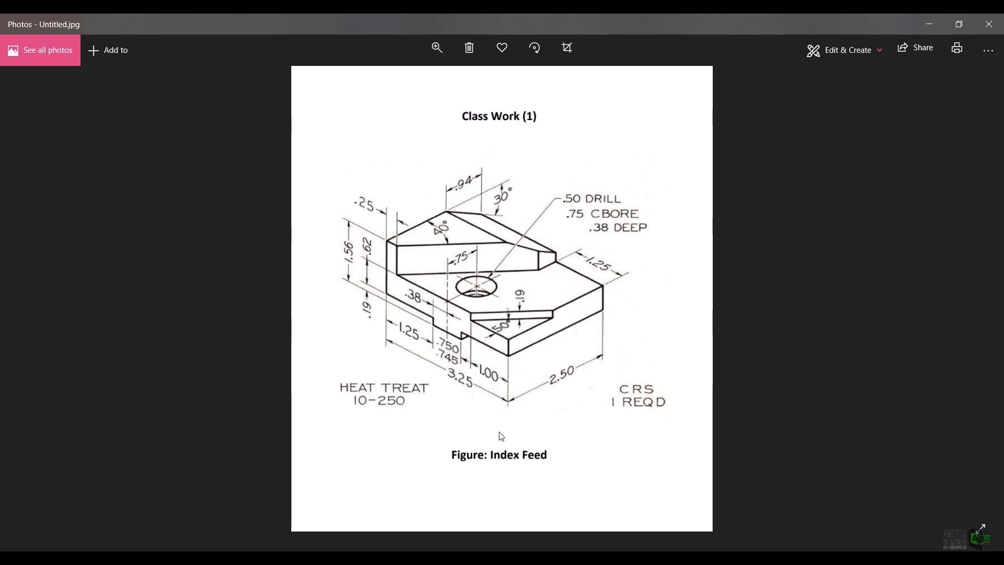
{"action": "key", "text": "alt+Tab"}
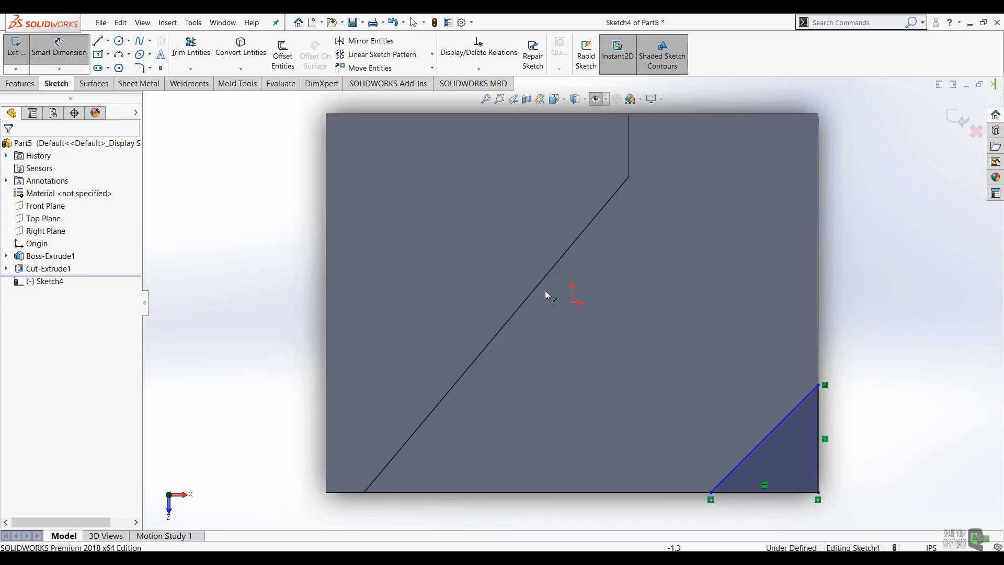
{"action": "left_click", "coordinate": [785, 492]}
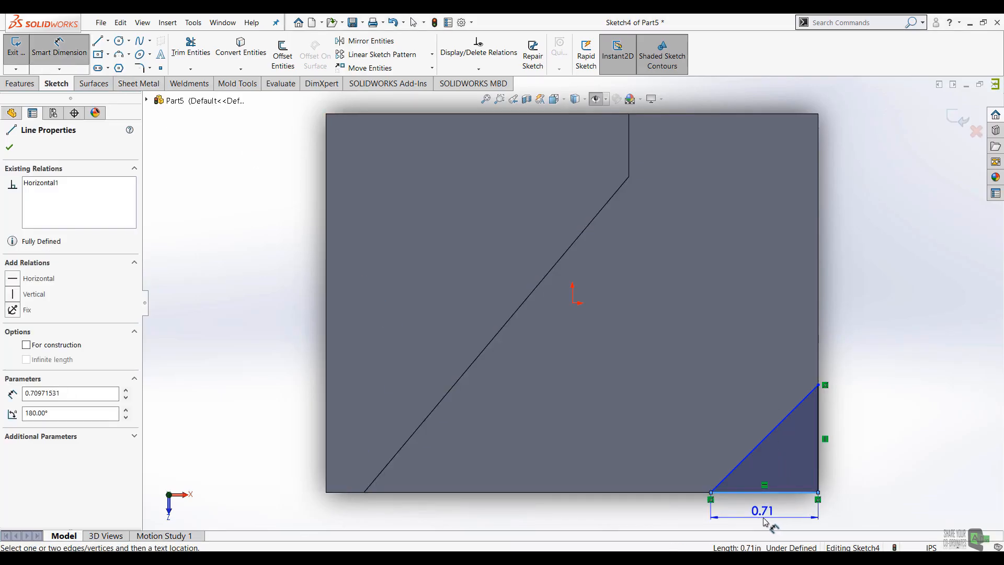
{"action": "left_click", "coordinate": [763, 517]}
{"action": "type", "text": "1"}
{"action": "key", "text": "Return"}
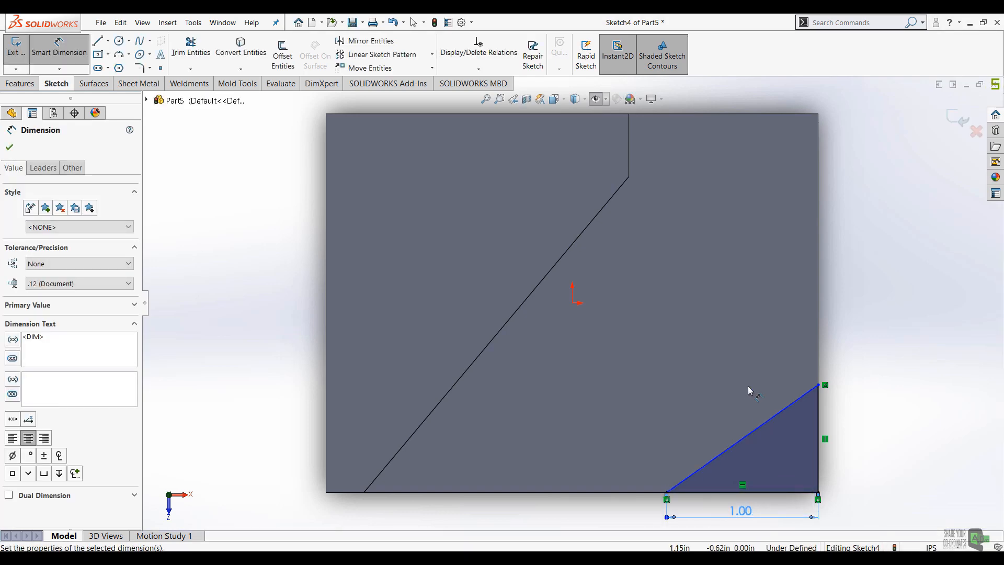
Check the angle in the Photos drawing, return to SOLIDWORKS and dimension the diagonal at 50° to the triangle's front-edge line.
{"action": "key", "text": "alt+Tab"}
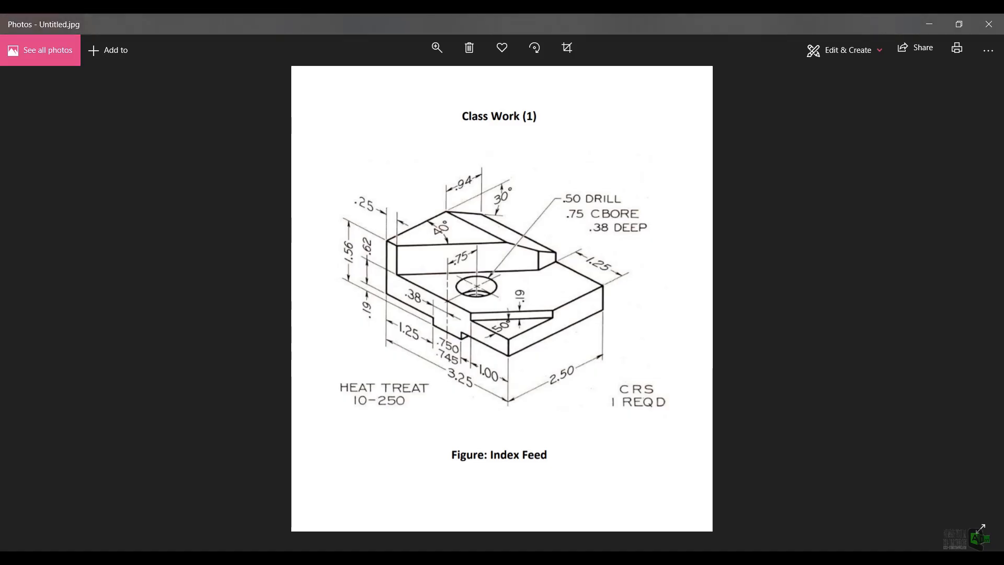
{"action": "key", "text": "alt+Tab"}
{"action": "left_click", "coordinate": [733, 446]}
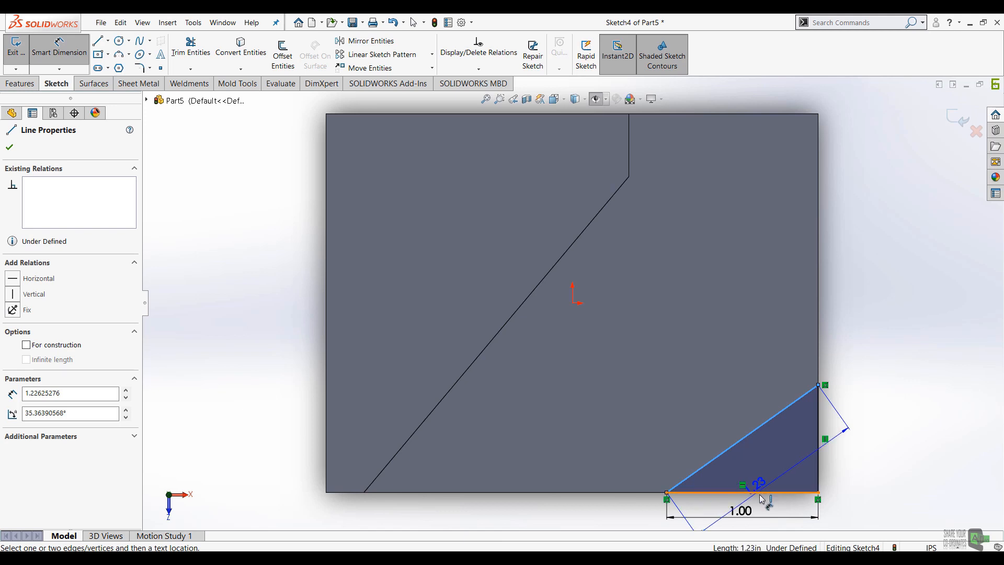
{"action": "left_click", "coordinate": [759, 493]}
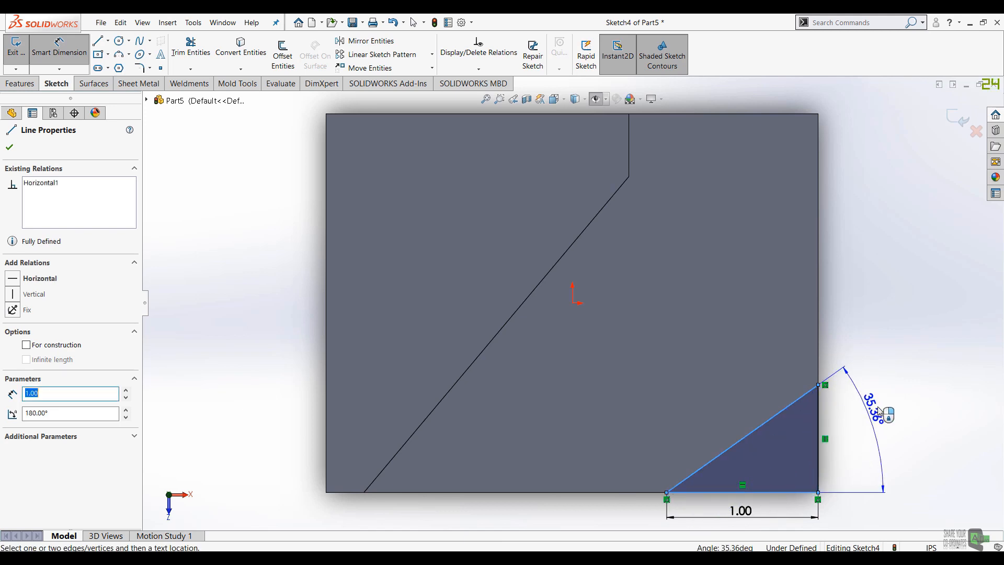
{"action": "left_click", "coordinate": [880, 411]}
{"action": "type", "text": "50"}
{"action": "key", "text": "Return"}
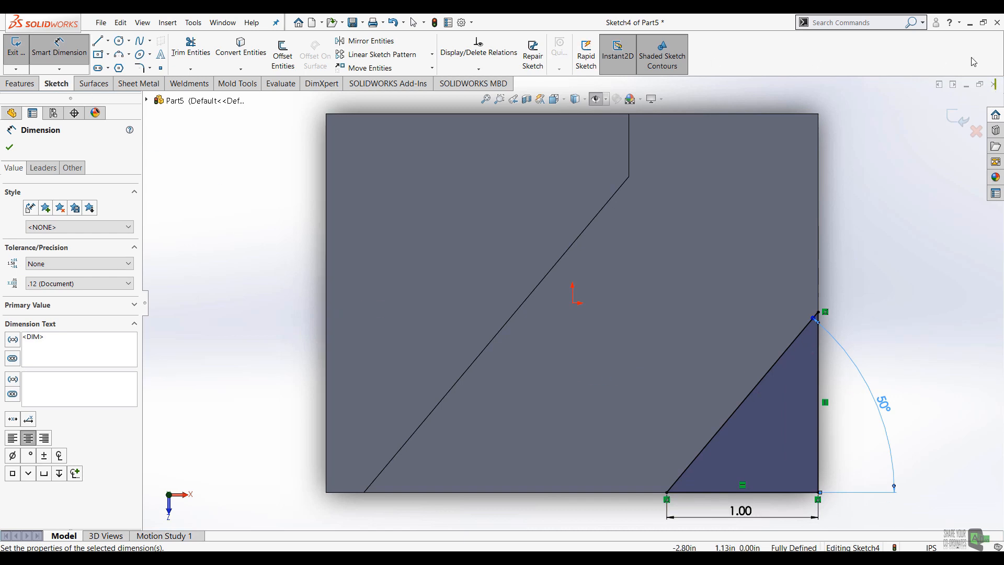
Exit the sketch and cut the corner triangle to a blind depth of 0.19 in, checking the depth in the Photos drawing.
{"action": "left_click", "coordinate": [960, 120]}
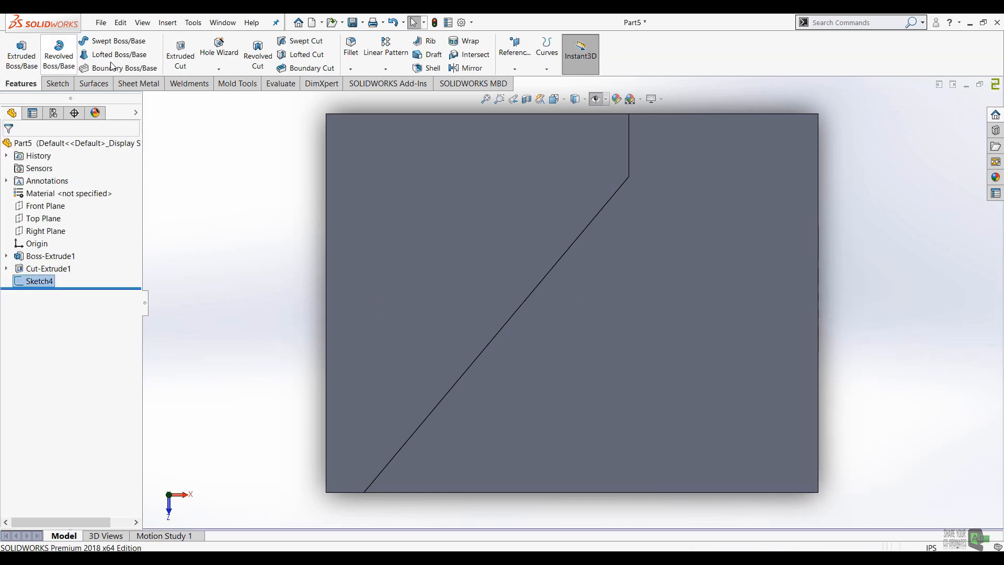
{"action": "left_click", "coordinate": [180, 54]}
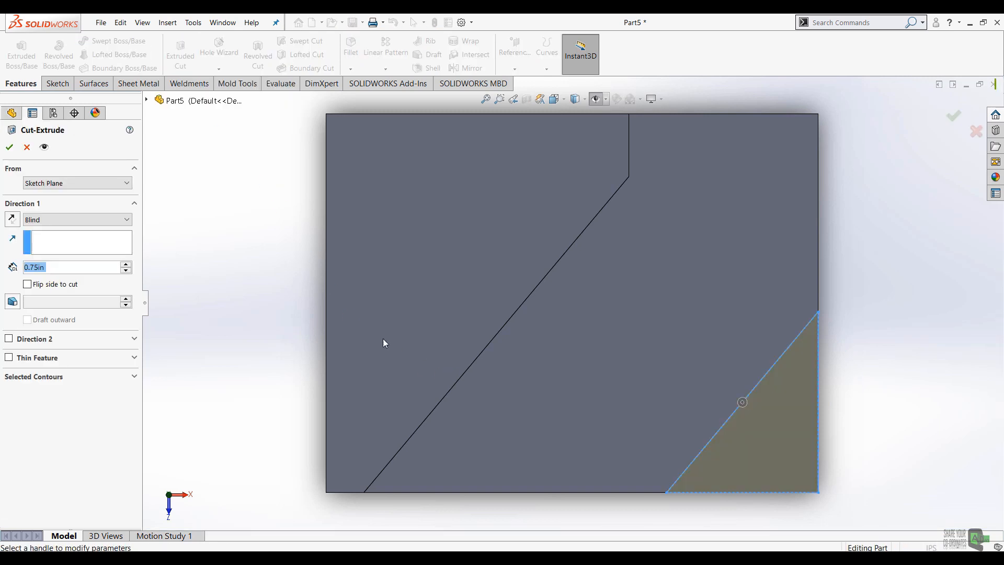
{"action": "middle_click_drag", "start_coordinate": [497, 320], "coordinate": [497, 236]}
{"action": "key", "text": "alt+Tab"}
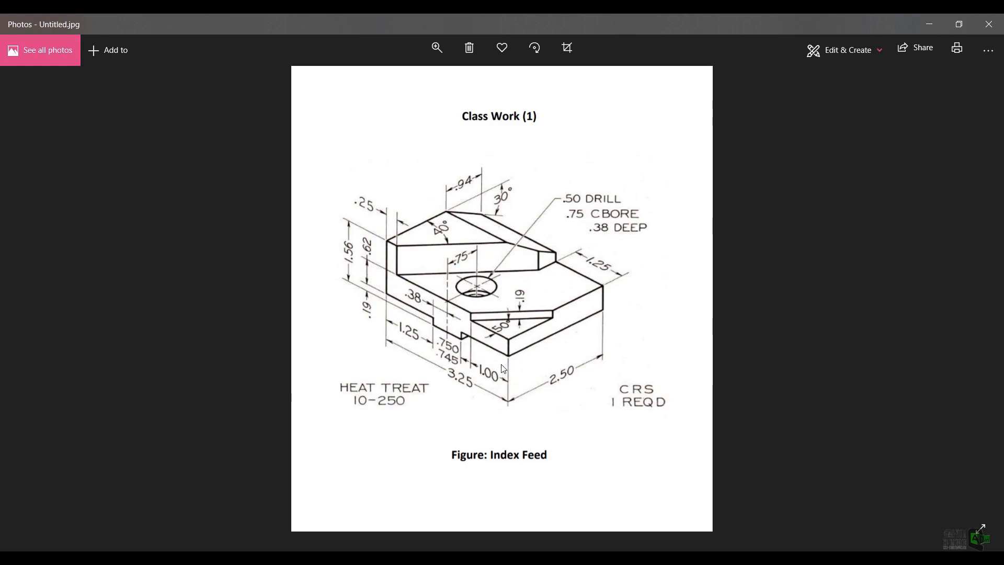
{"action": "key", "text": "alt+Tab"}
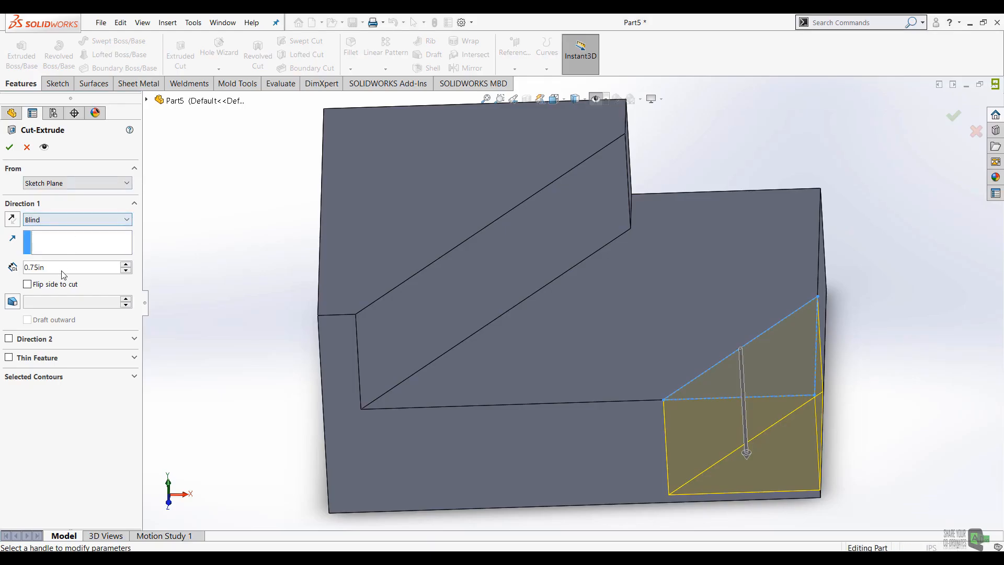
{"action": "left_click_drag", "start_coordinate": [67, 269], "coordinate": [1, 276]}
{"action": "type", "text": "0.19"}
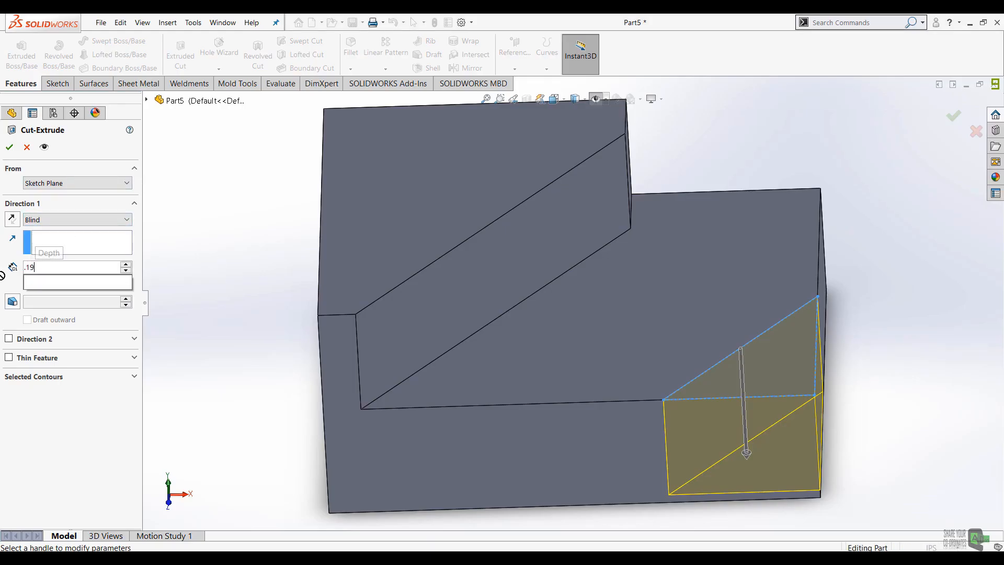
{"action": "key", "text": "Return"}
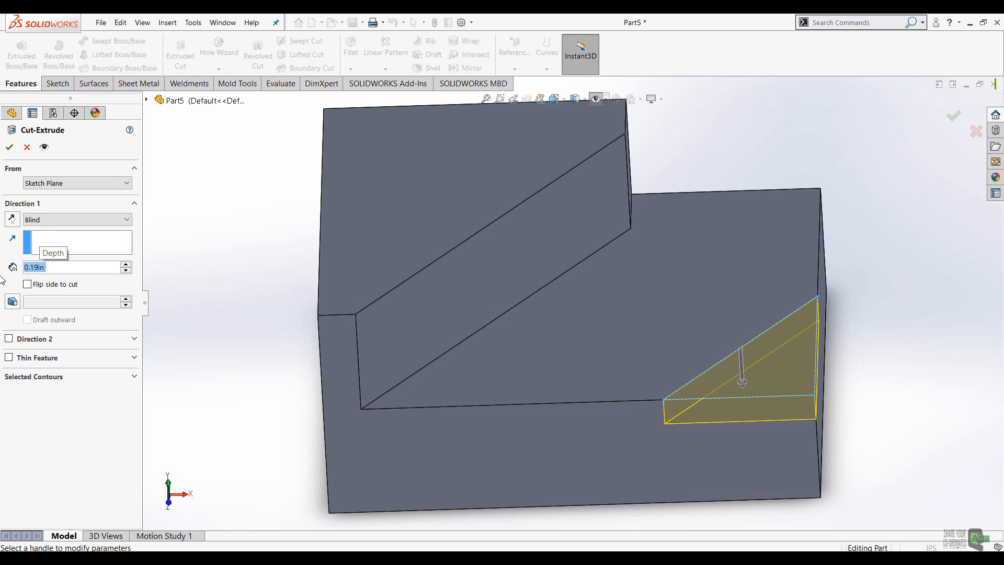
{"action": "left_click", "coordinate": [9, 147]}
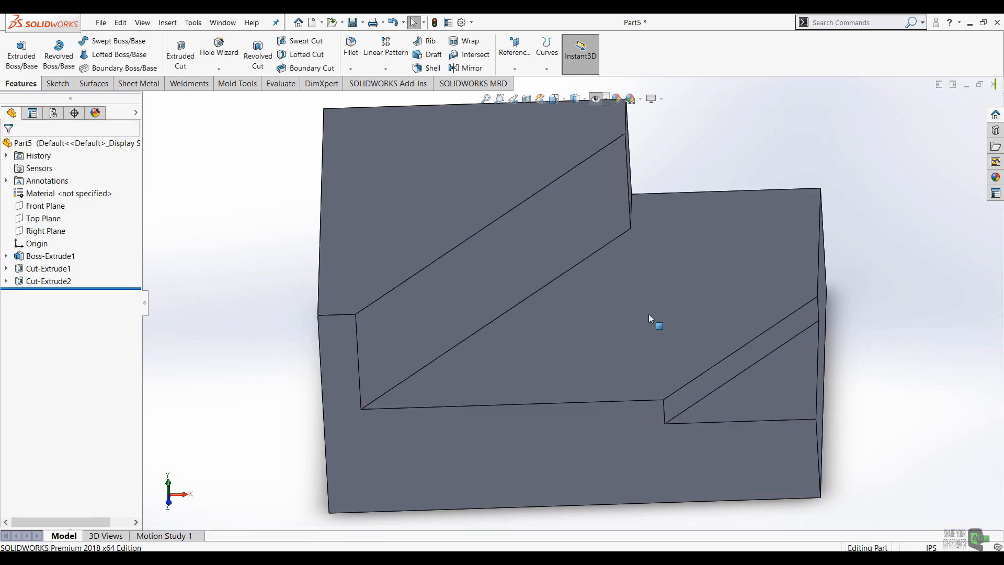
Check the counterbored hole in the Photos drawing, return to SOLIDWORKS and start a sketch on the lower step face, viewed face-on.
{"action": "key", "text": "alt+Tab"}
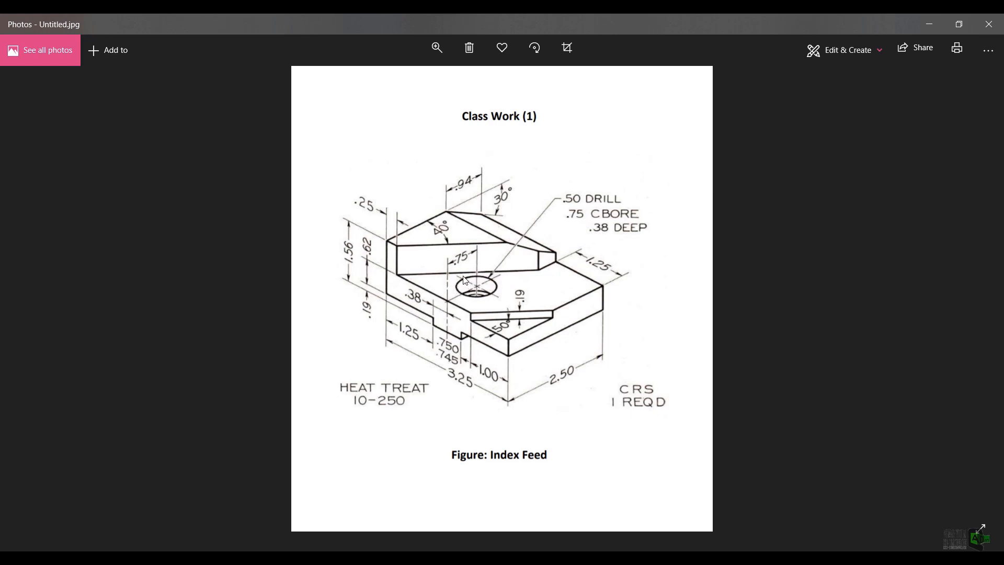
{"action": "mouse_move", "coordinate": [269, 559]}
{"action": "left_click", "coordinate": [269, 502]}
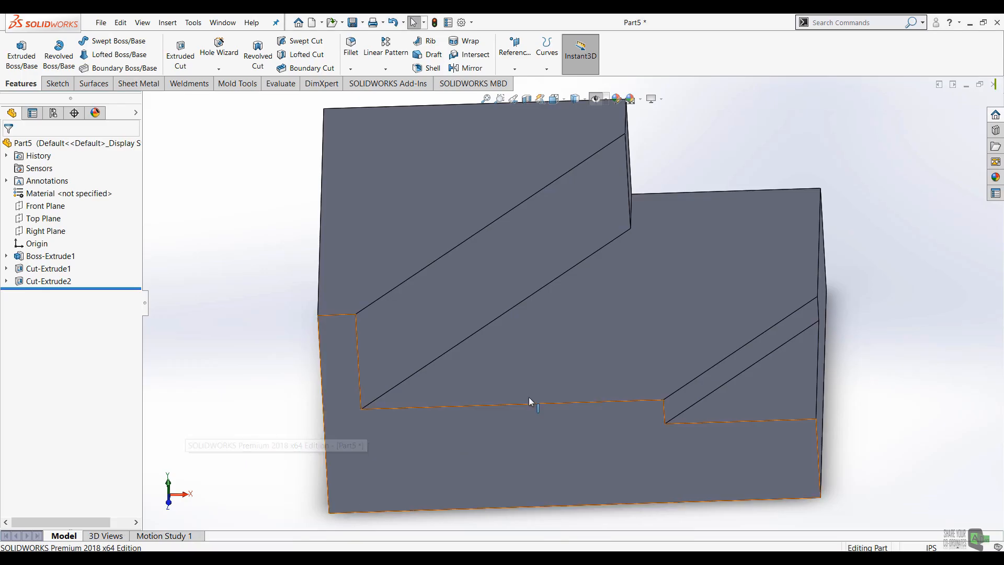
{"action": "right_click", "coordinate": [647, 340]}
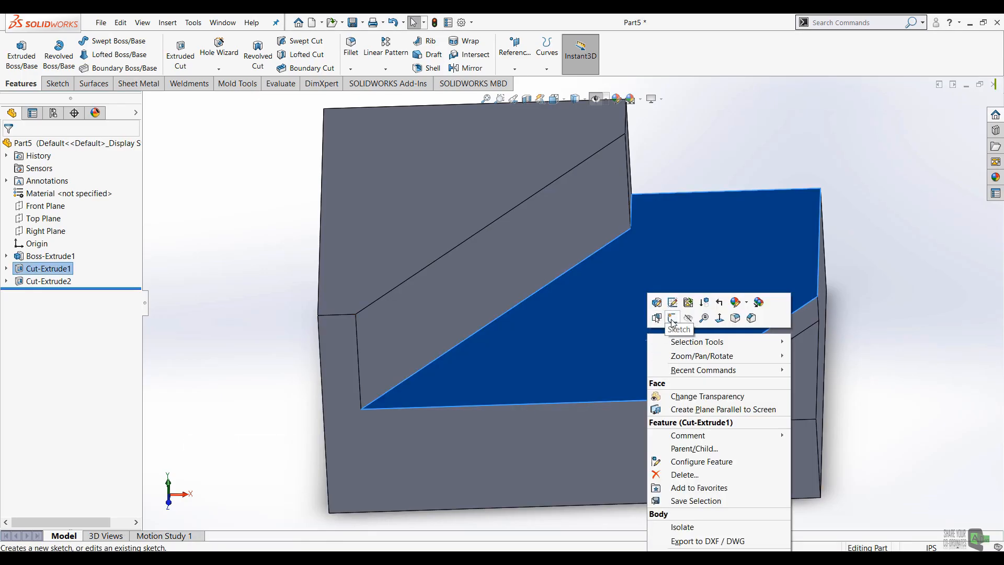
{"action": "left_click", "coordinate": [672, 318]}
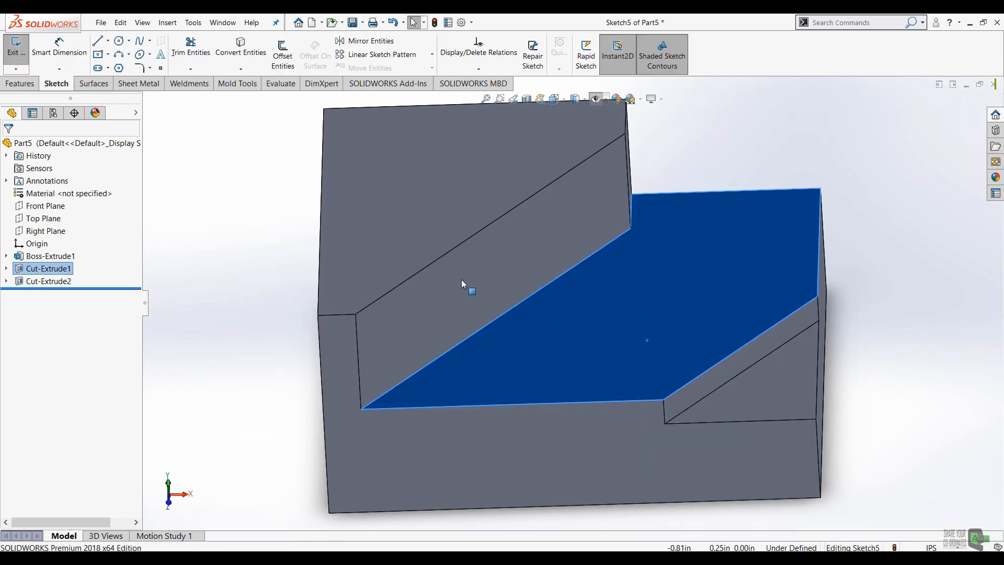
{"action": "left_click", "coordinate": [555, 99]}
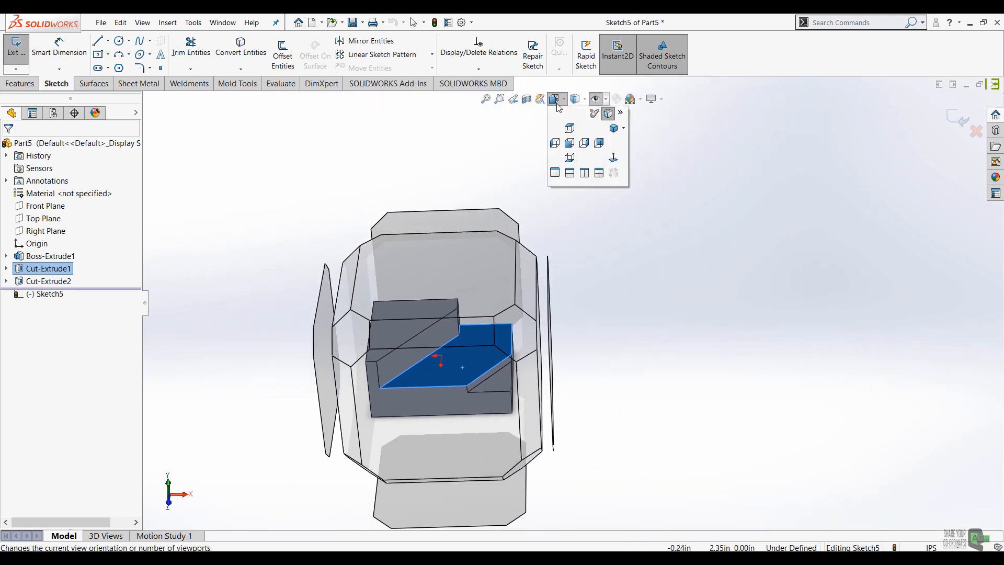
{"action": "left_click", "coordinate": [613, 157]}
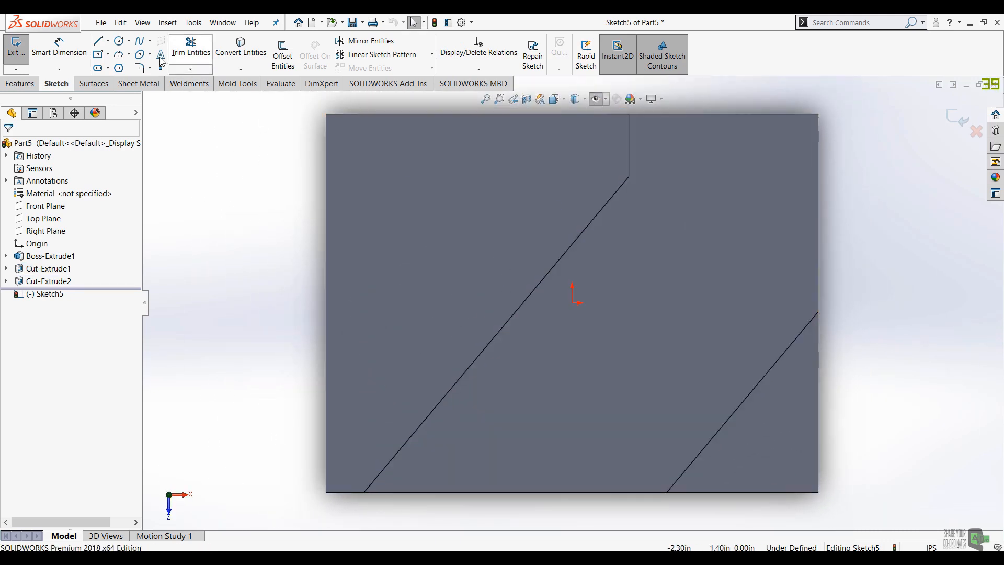
Sketch a circle of about 0.38 in radius in front of the origin, check the hole's location in the Photos drawing and return to SOLIDWORKS.
{"action": "left_click", "coordinate": [119, 41]}
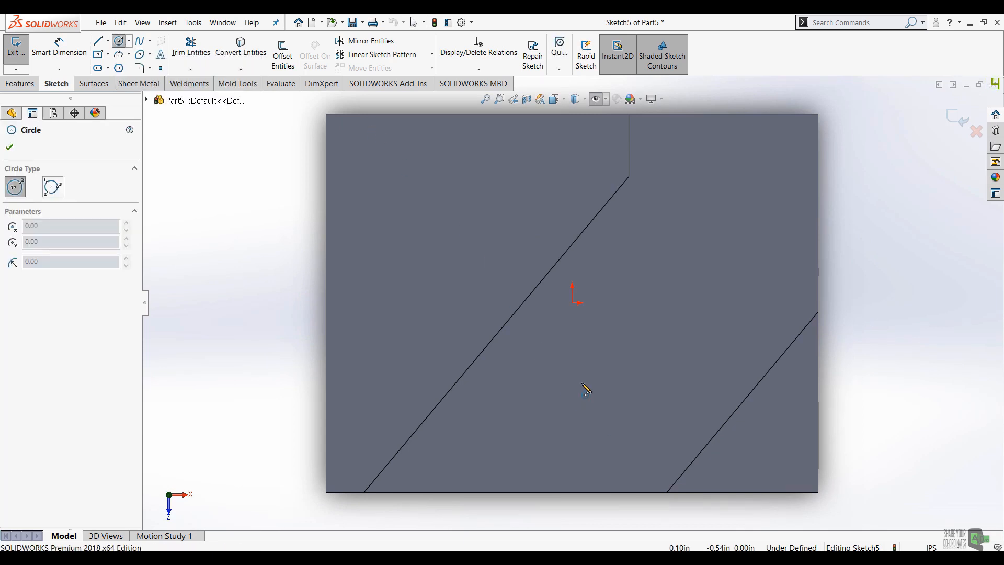
{"action": "left_click_drag", "start_coordinate": [577, 384], "coordinate": [626, 420]}
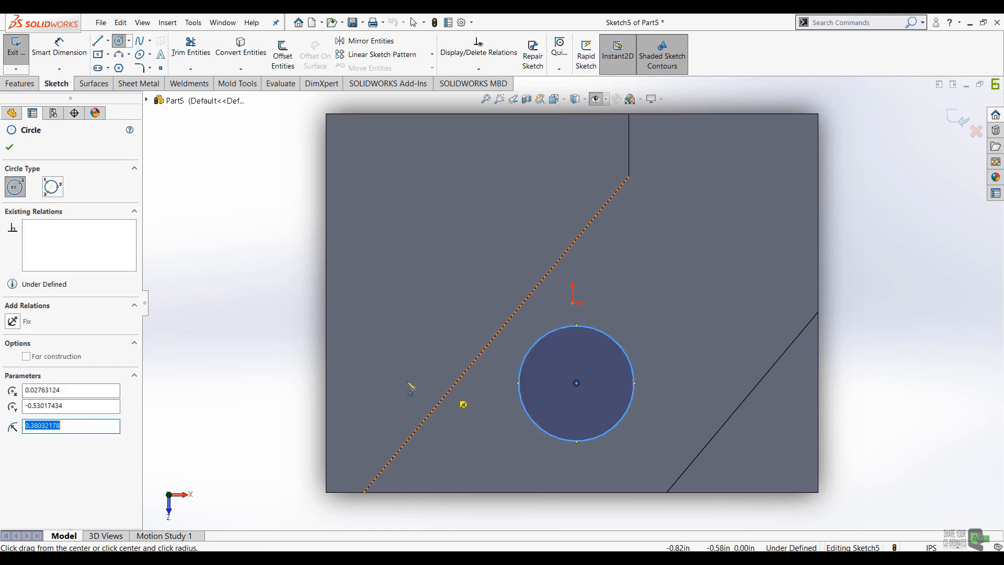
{"action": "left_click", "coordinate": [61, 46]}
{"action": "left_click", "coordinate": [261, 555]}
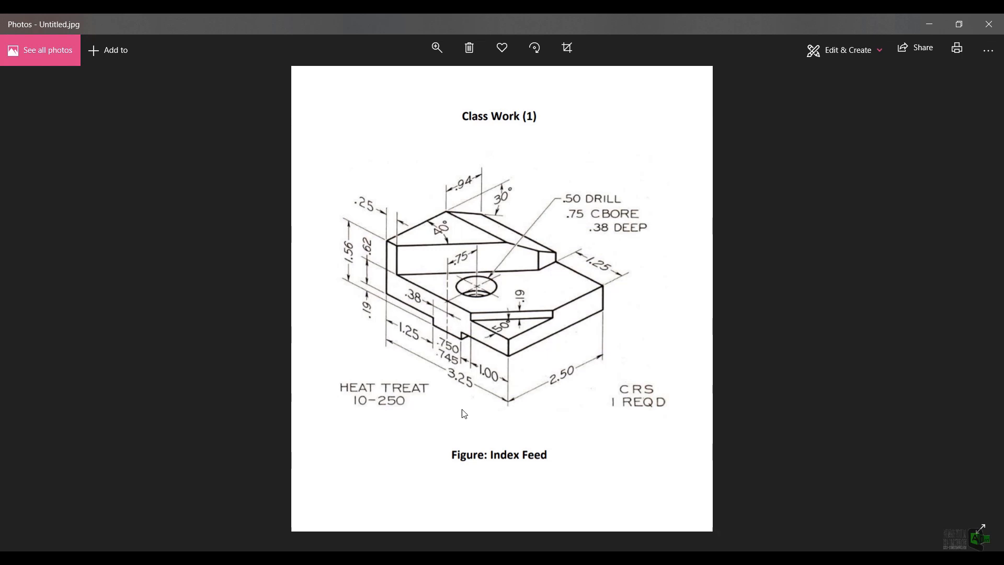
{"action": "key", "text": "alt+Tab"}
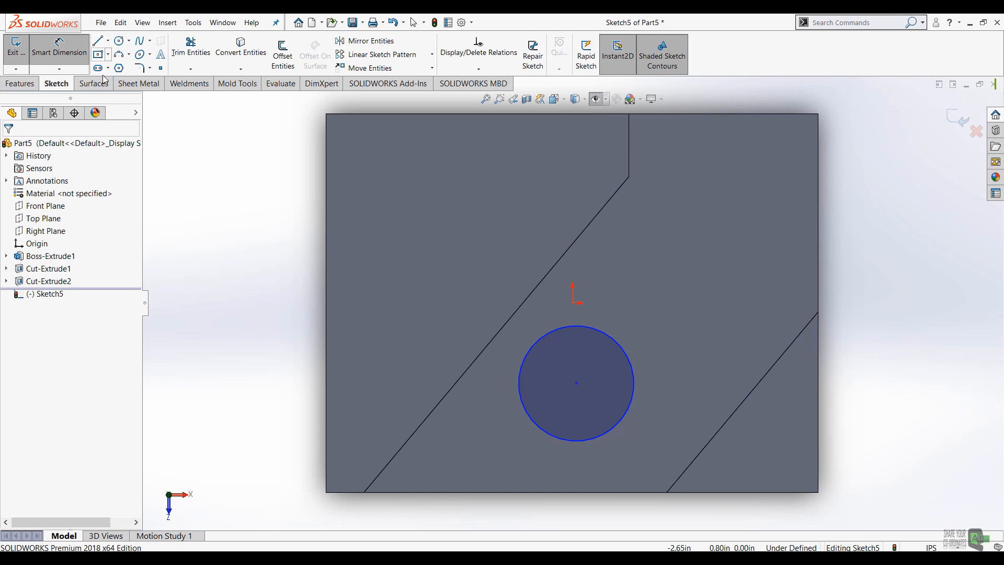
Dimension the circle's center 0.75 in from the front edge, then recheck the hole's location in the Photos drawing and return to SOLIDWORKS.
{"action": "left_click", "coordinate": [576, 383]}
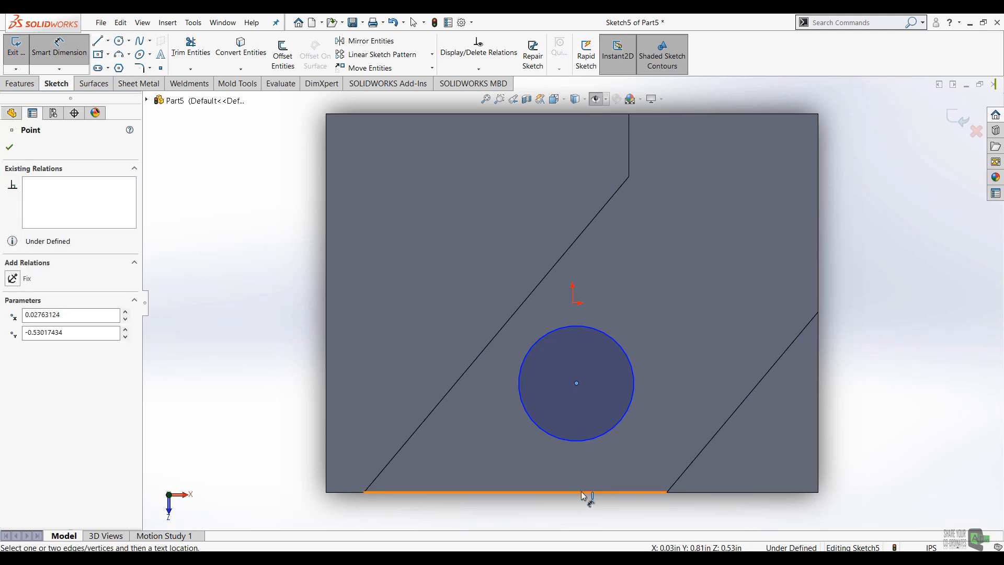
{"action": "left_click", "coordinate": [582, 492]}
{"action": "left_click", "coordinate": [658, 421]}
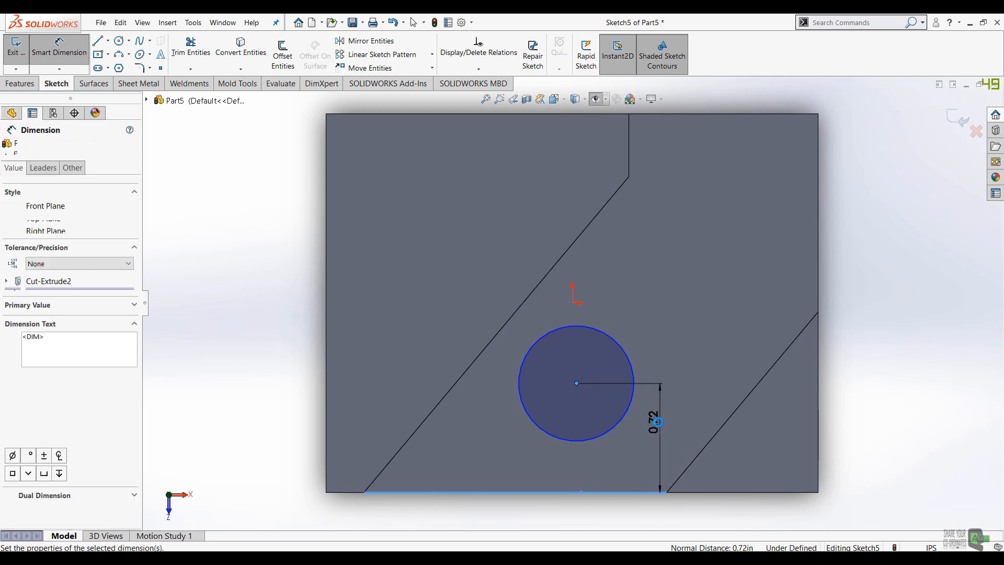
{"action": "key", "text": "Return"}
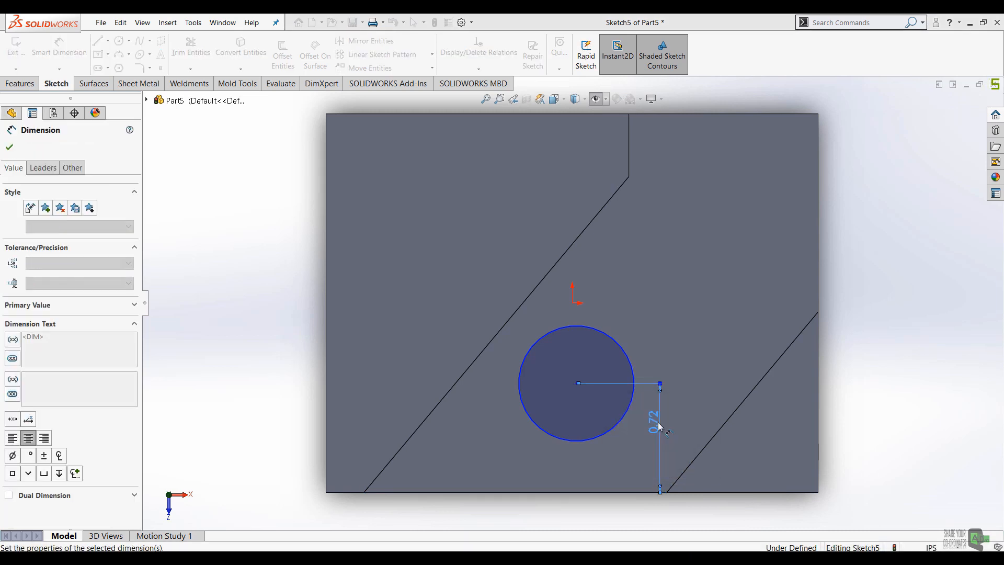
{"action": "key", "text": "alt+Tab"}
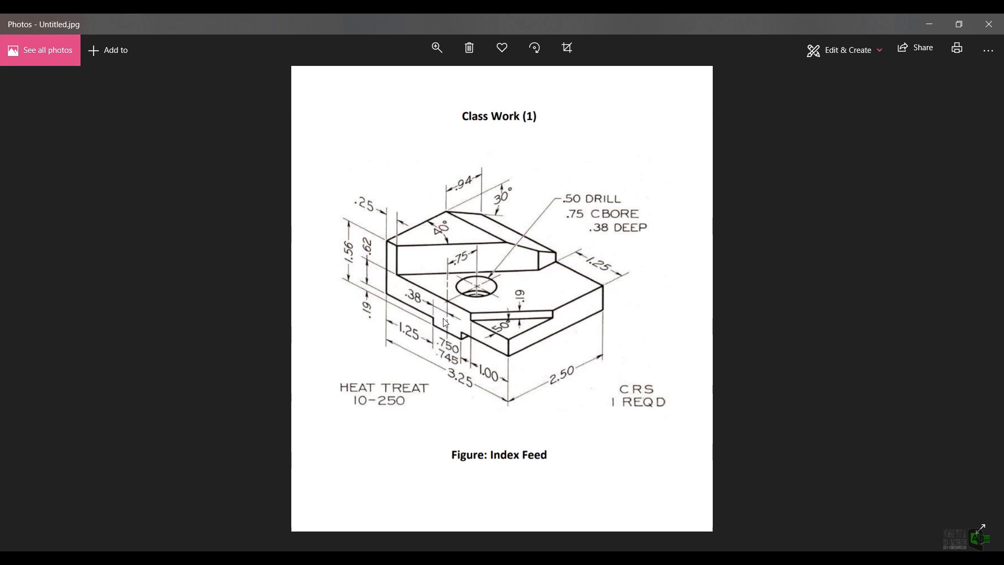
{"action": "key", "text": "alt+Tab"}
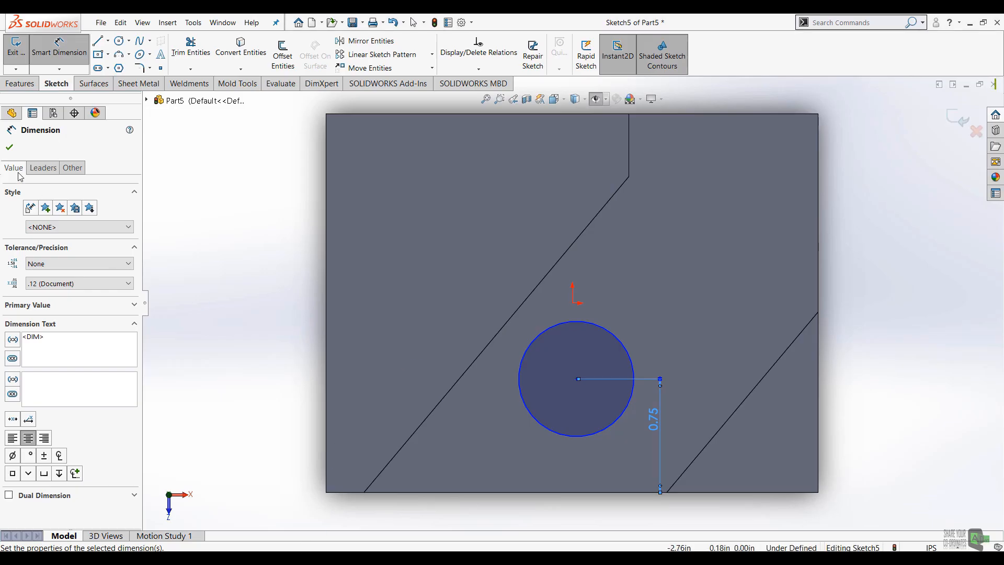
Dimension the circle's center 1.25+.38 in from the left edge, then check the hole size in the Photos drawing and return to SOLIDWORKS.
{"action": "left_click", "coordinate": [577, 379]}
{"action": "left_click", "coordinate": [326, 465]}
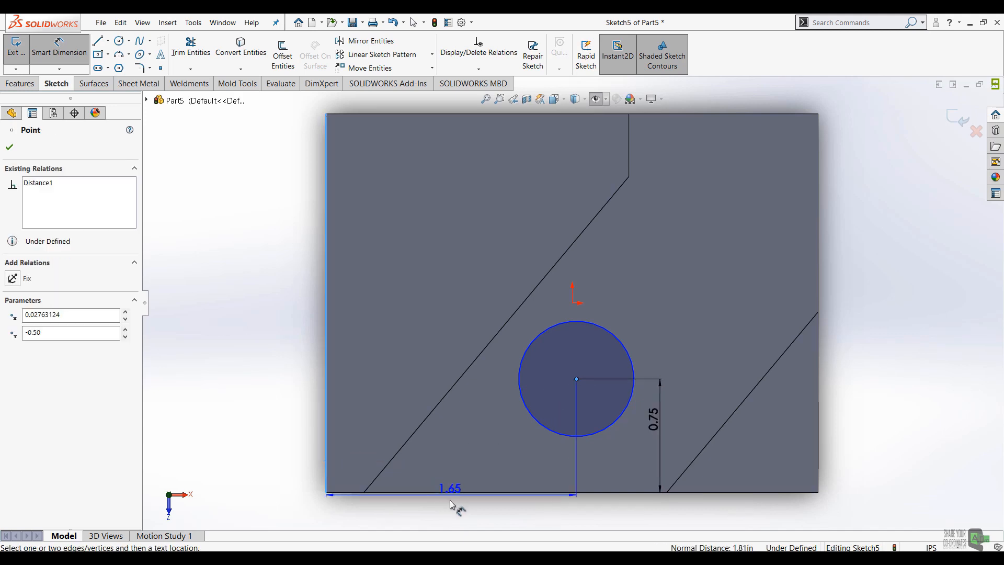
{"action": "left_click", "coordinate": [457, 510]}
{"action": "type", "text": "1."}
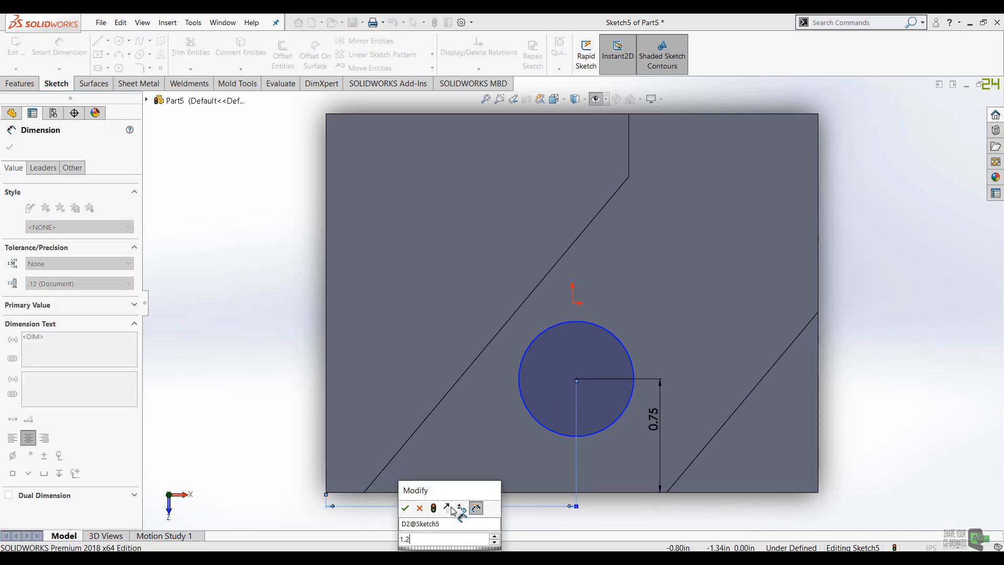
{"action": "type", "text": "25+.38"}
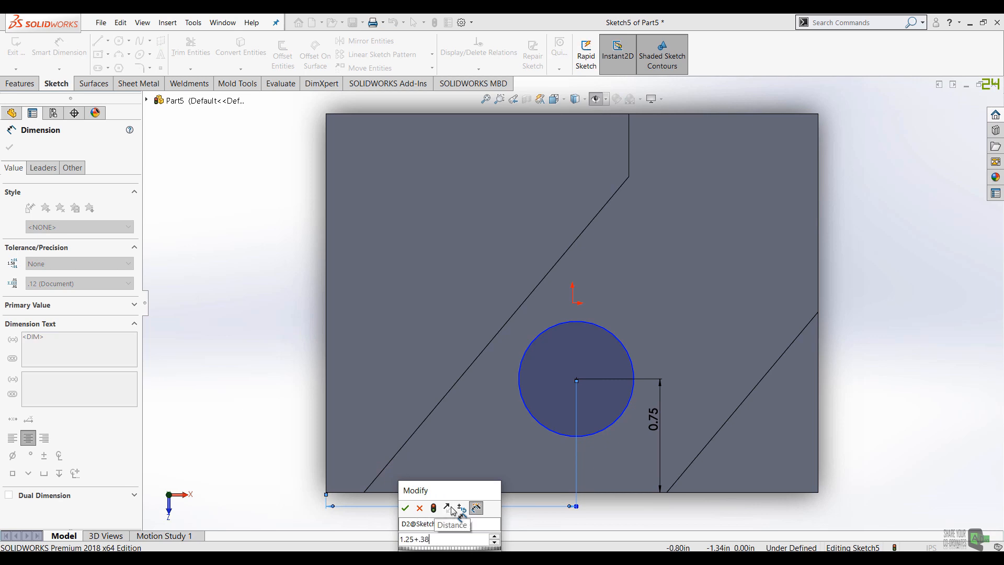
{"action": "key", "text": "Return"}
{"action": "key", "text": "alt+Tab"}
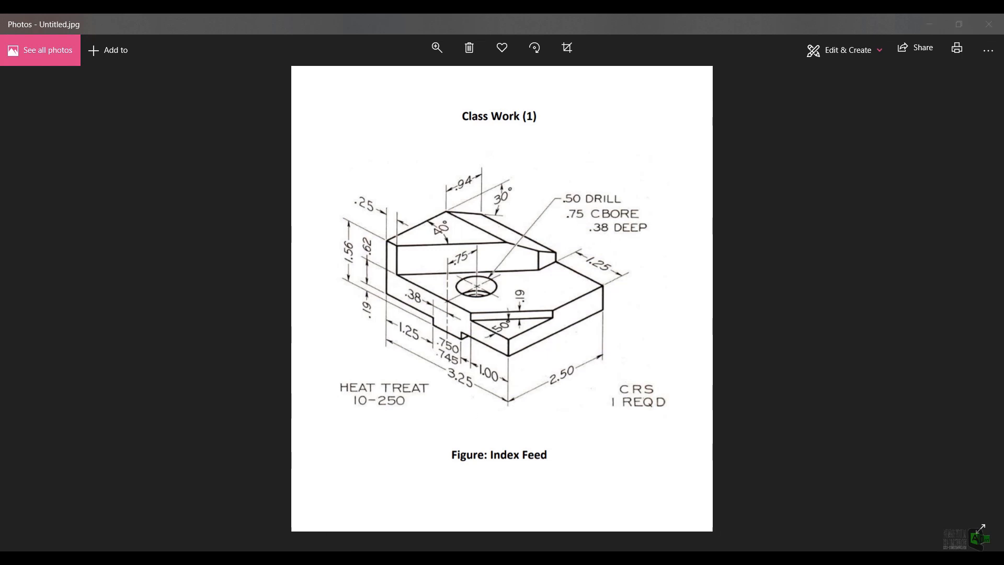
{"action": "key", "text": "alt+Tab"}
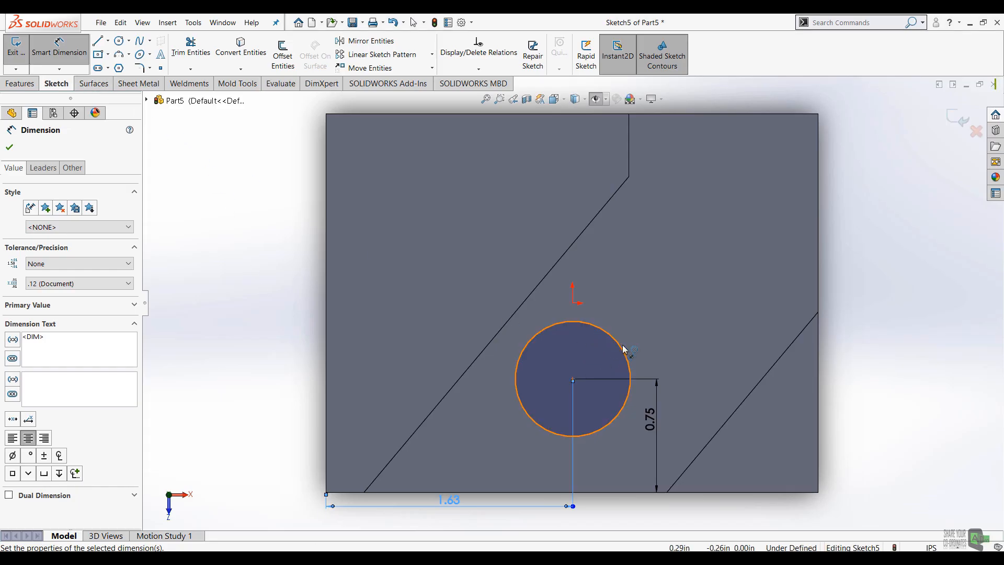
Set the circle's diameter to 0.5 in and exit the sketch.
{"action": "left_click", "coordinate": [626, 350]}
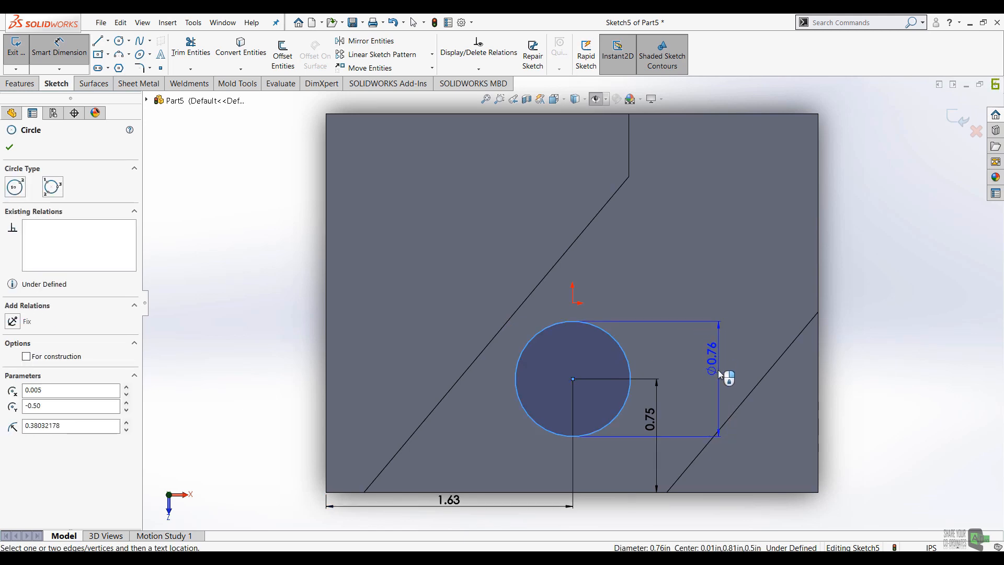
{"action": "left_click", "coordinate": [721, 380]}
{"action": "type", "text": ".5"}
{"action": "key", "text": "Return"}
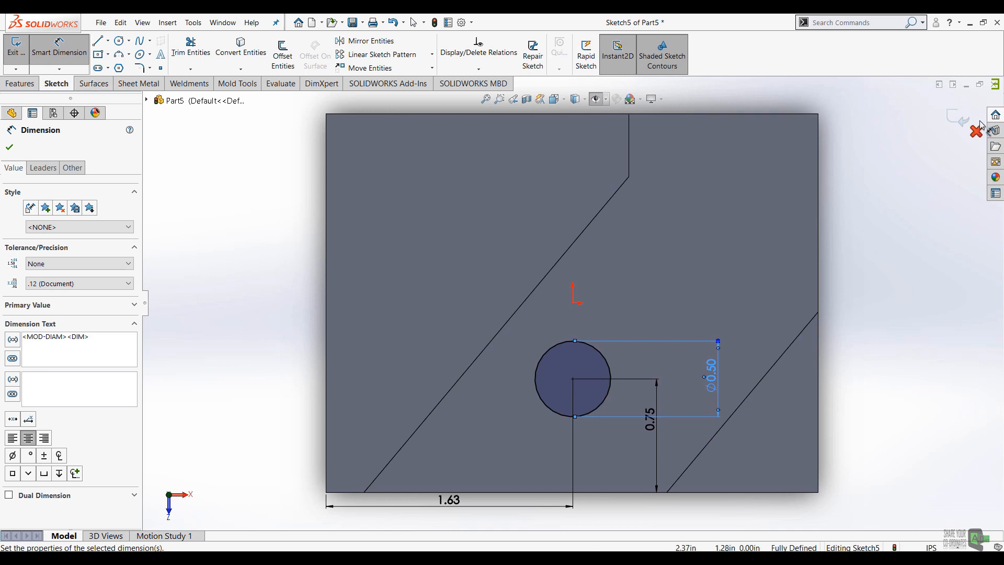
{"action": "left_click", "coordinate": [963, 118]}
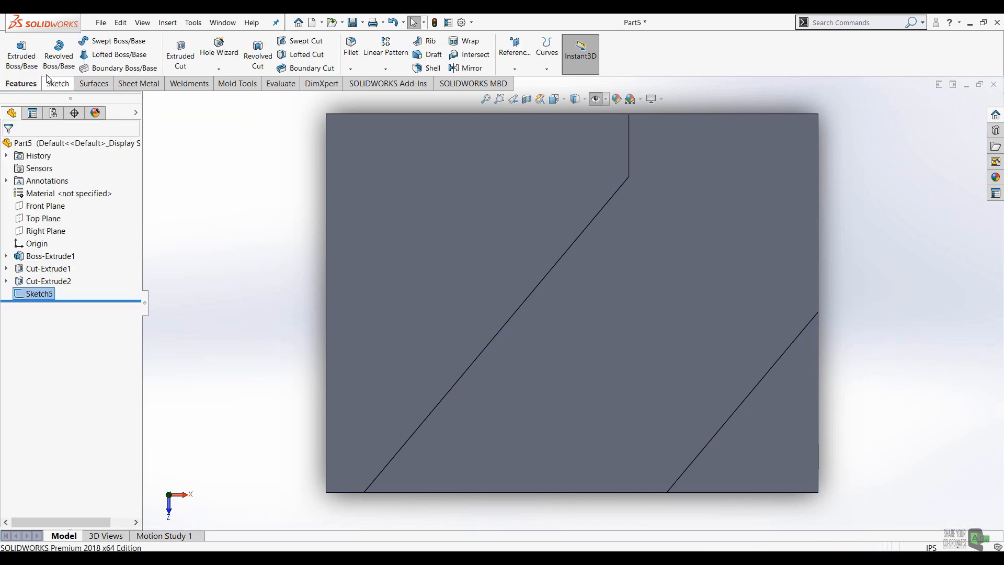
Cut the 0.5 in circle through the whole part with Extruded Cut set to Through All.
{"action": "left_click", "coordinate": [189, 59]}
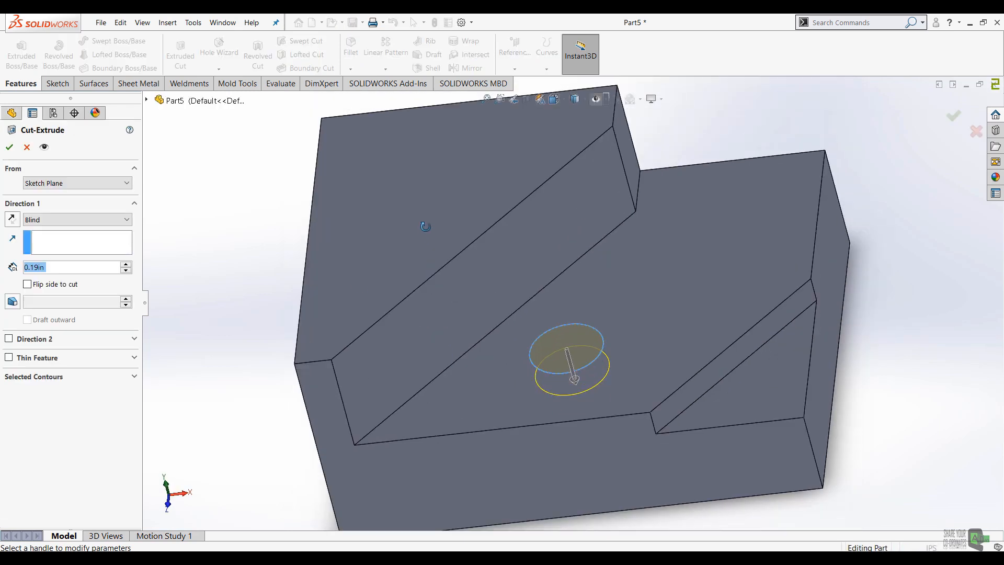
{"action": "left_click", "coordinate": [71, 218]}
{"action": "left_click", "coordinate": [42, 240]}
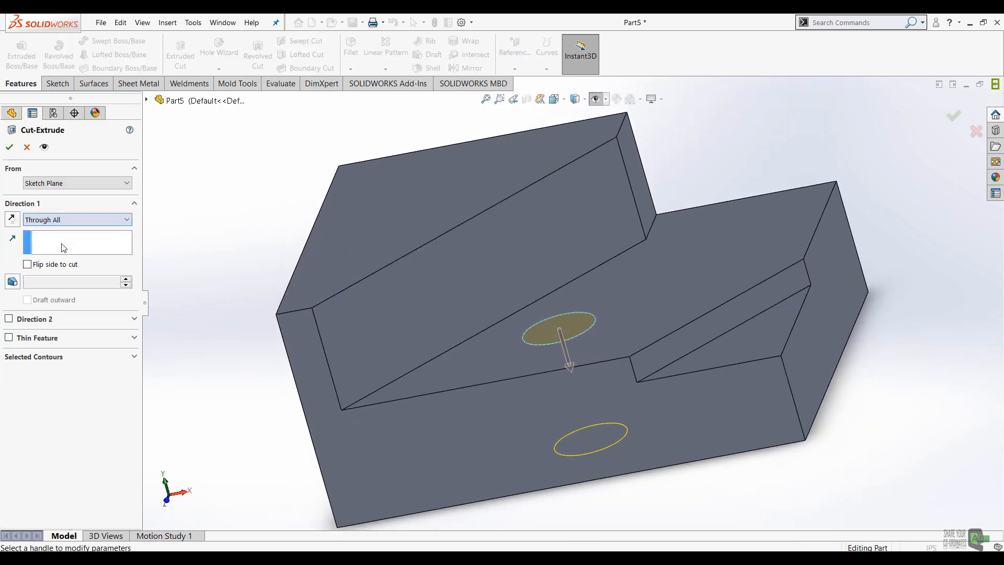
{"action": "middle_click_drag", "start_coordinate": [375, 306], "coordinate": [423, 464]}
{"action": "middle_click_drag", "start_coordinate": [504, 308], "coordinate": [751, 248]}
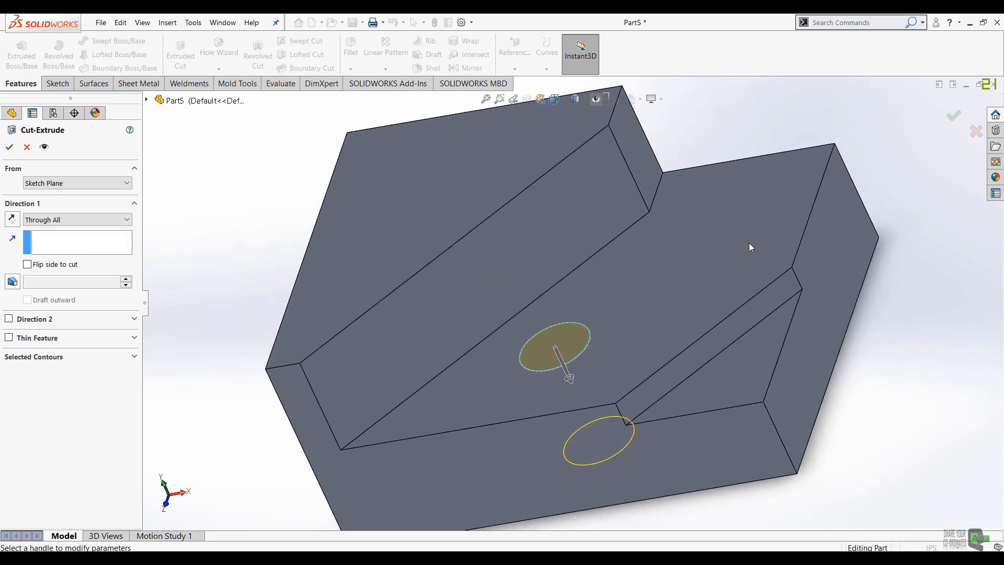
{"action": "left_click", "coordinate": [952, 116]}
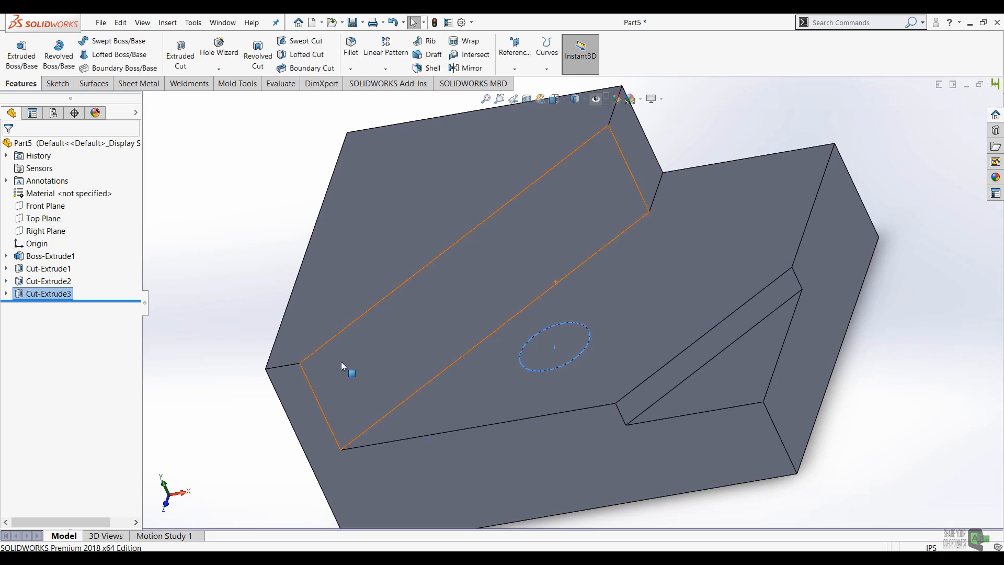
Check the counterbore in the Photos drawing, return to SOLIDWORKS and start a sketch on the lower step face, viewed face-on.
{"action": "scroll", "coordinate": [339, 361], "scroll_direction": "up", "scroll_amount": 3}
{"action": "middle_click_drag", "start_coordinate": [386, 235], "coordinate": [406, 291]}
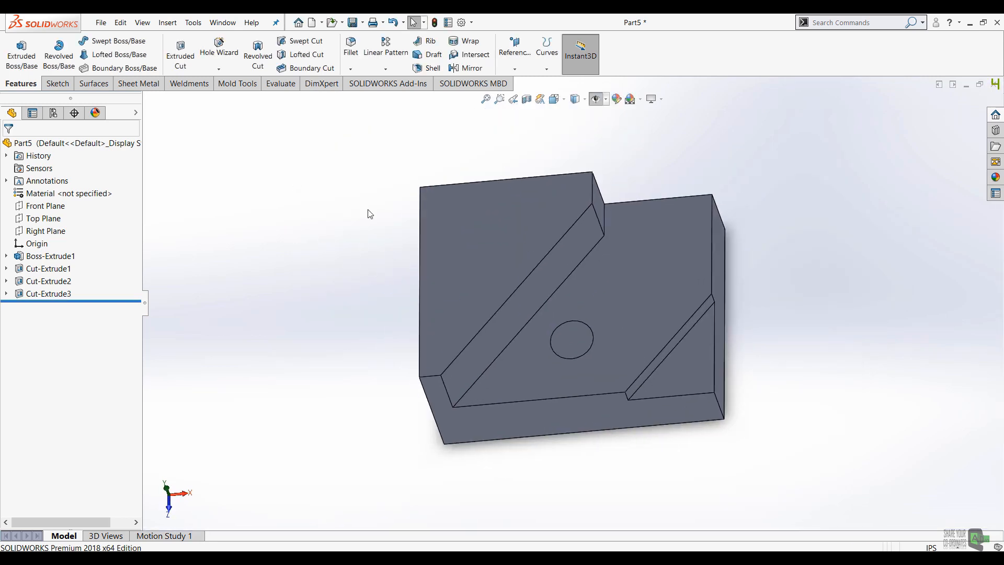
{"action": "middle_click_drag", "start_coordinate": [367, 210], "coordinate": [460, 375]}
{"action": "left_click", "coordinate": [293, 558]}
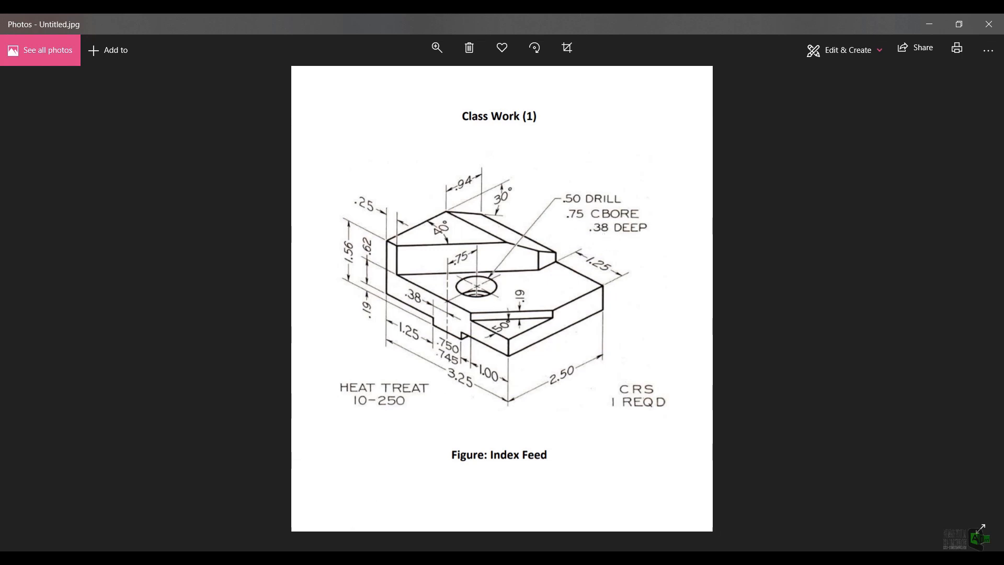
{"action": "key", "text": "alt+Tab"}
{"action": "right_click", "coordinate": [645, 273]}
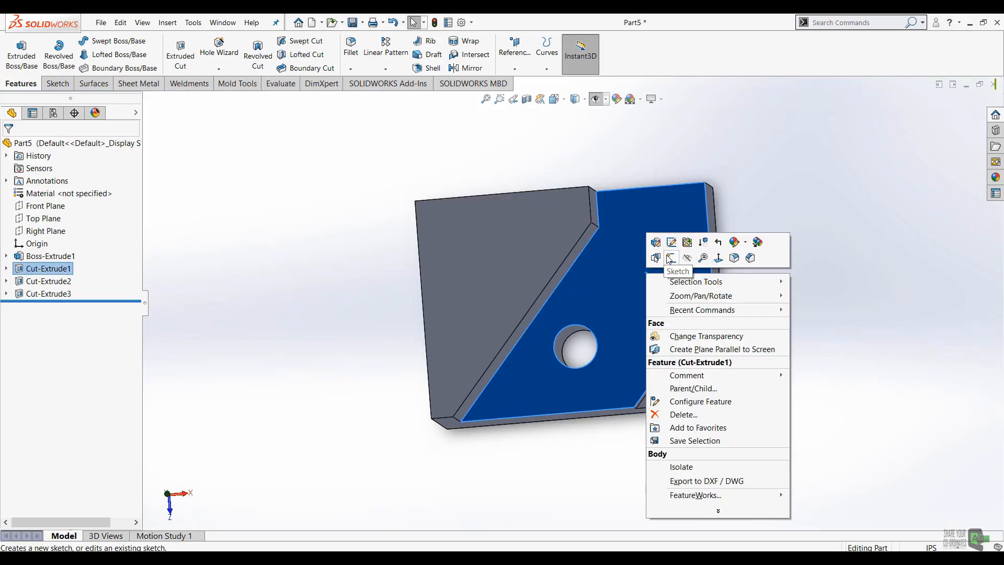
{"action": "left_click", "coordinate": [670, 258]}
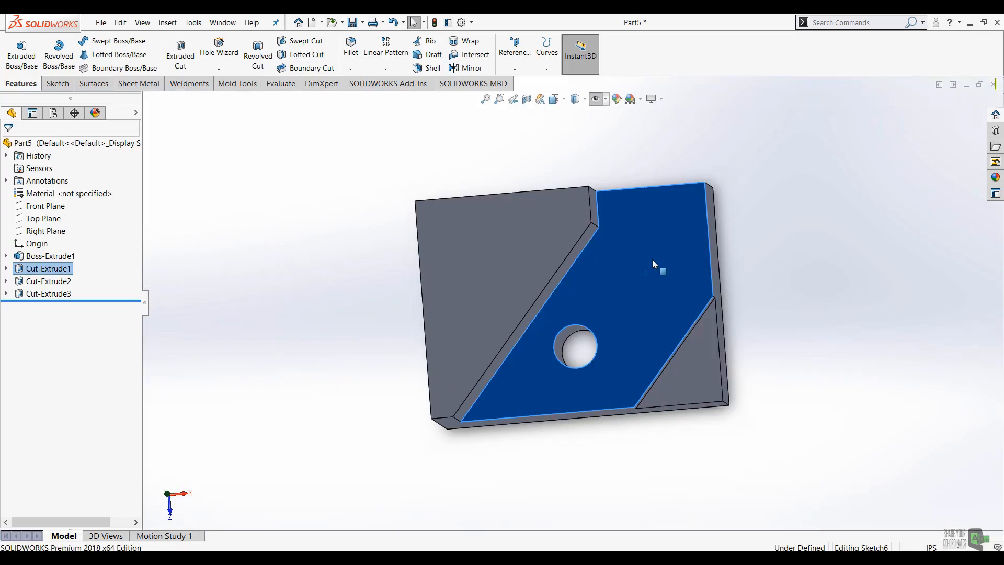
{"action": "left_click", "coordinate": [555, 99]}
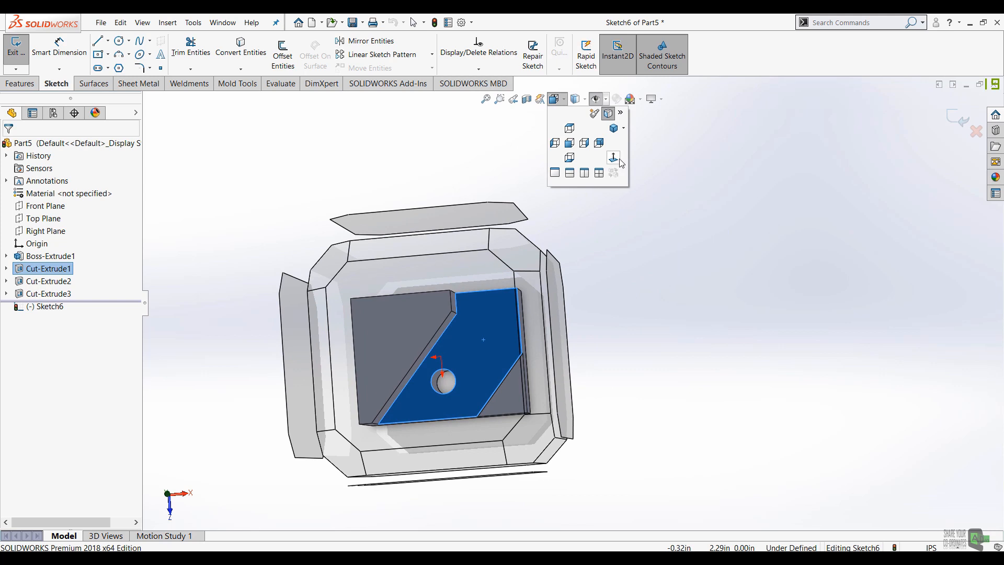
{"action": "left_click", "coordinate": [619, 158]}
{"action": "left_click", "coordinate": [221, 233]}
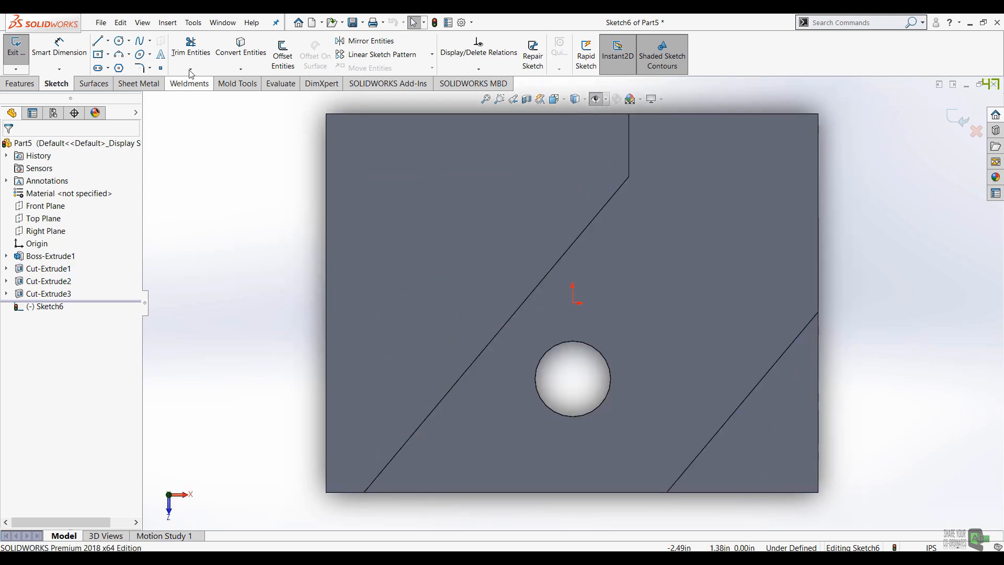
Sketch a circle of about 0.40 in radius concentric with the through hole.
{"action": "left_click", "coordinate": [119, 41]}
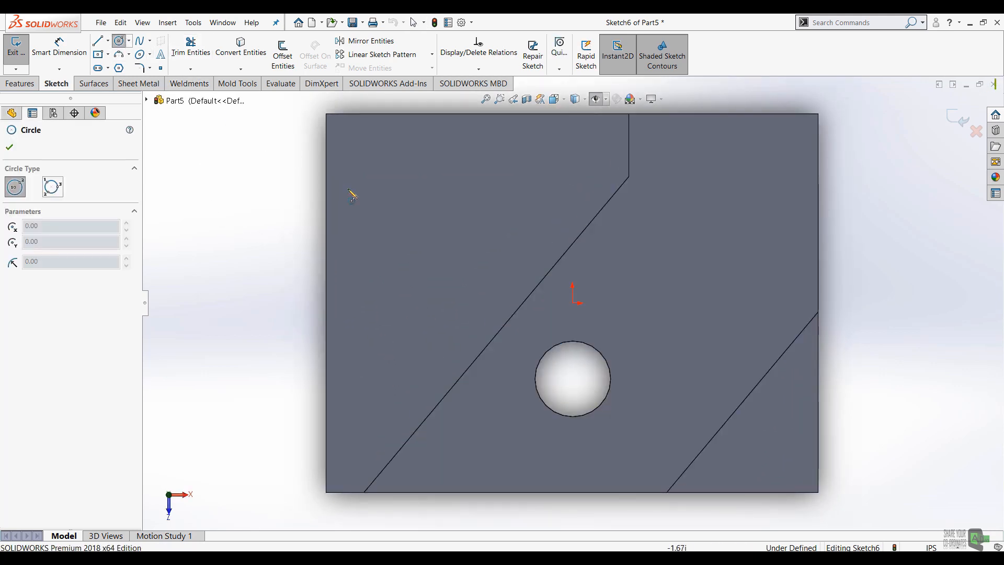
{"action": "left_click", "coordinate": [573, 379]}
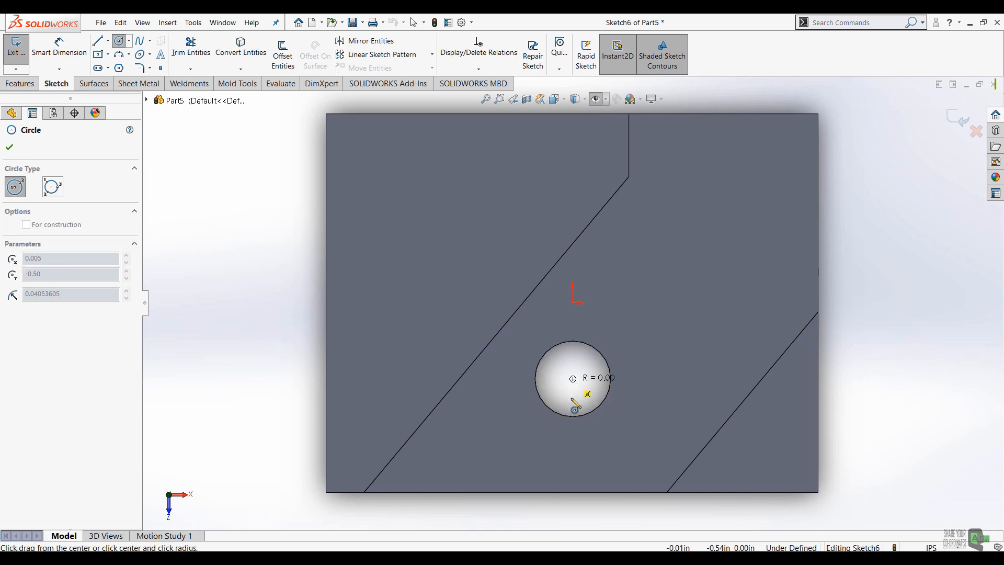
{"action": "left_click", "coordinate": [607, 438]}
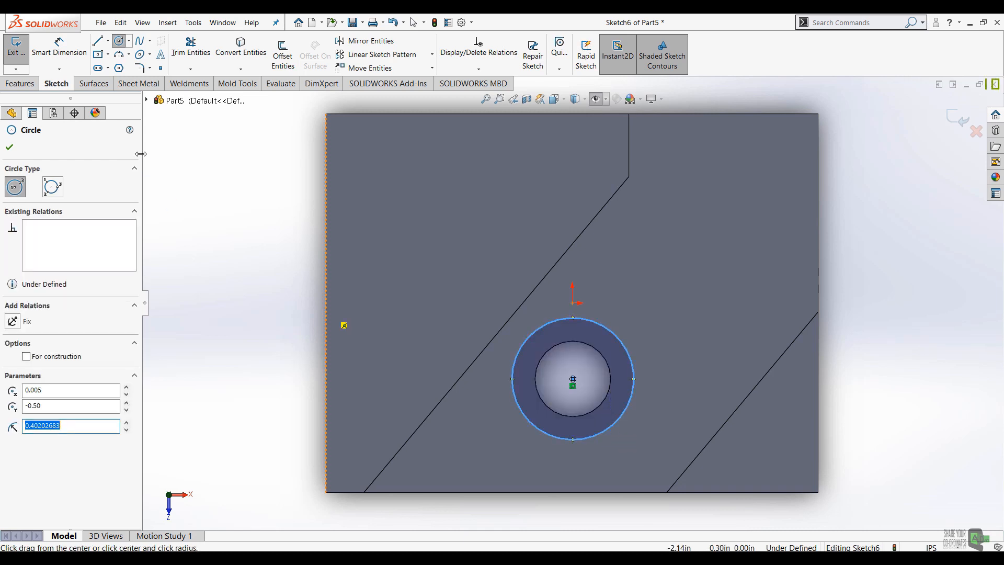
Set the counterbore circle's diameter to 0.75 in and exit the sketch.
{"action": "left_click", "coordinate": [59, 47]}
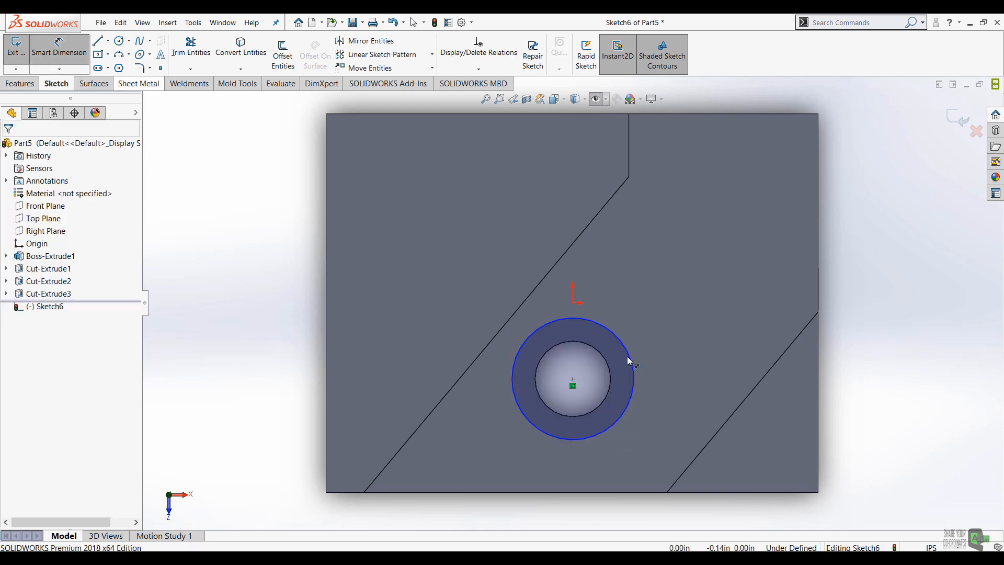
{"action": "left_click", "coordinate": [646, 385]}
{"action": "left_click", "coordinate": [690, 385]}
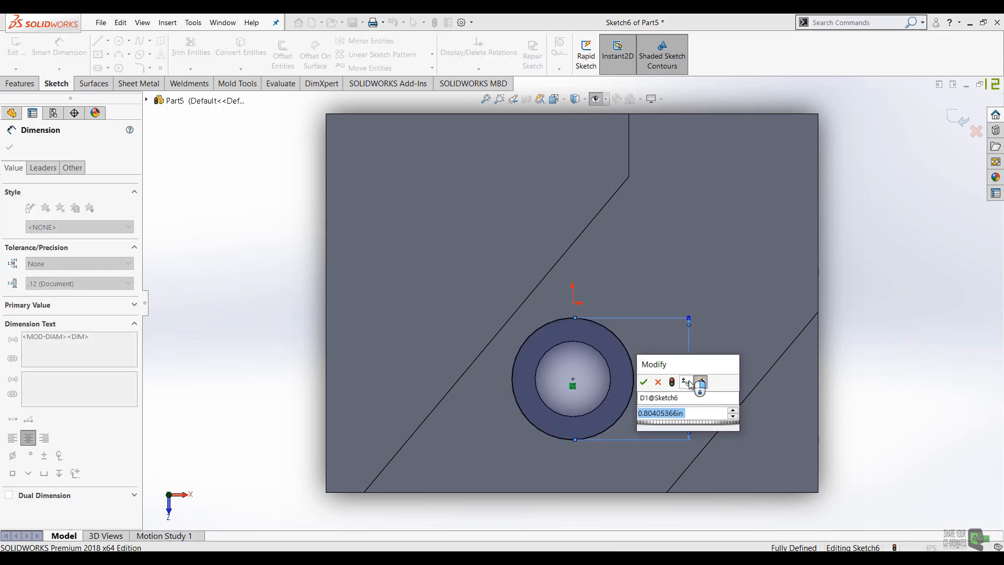
{"action": "type", "text": ".75"}
{"action": "key", "text": "Return"}
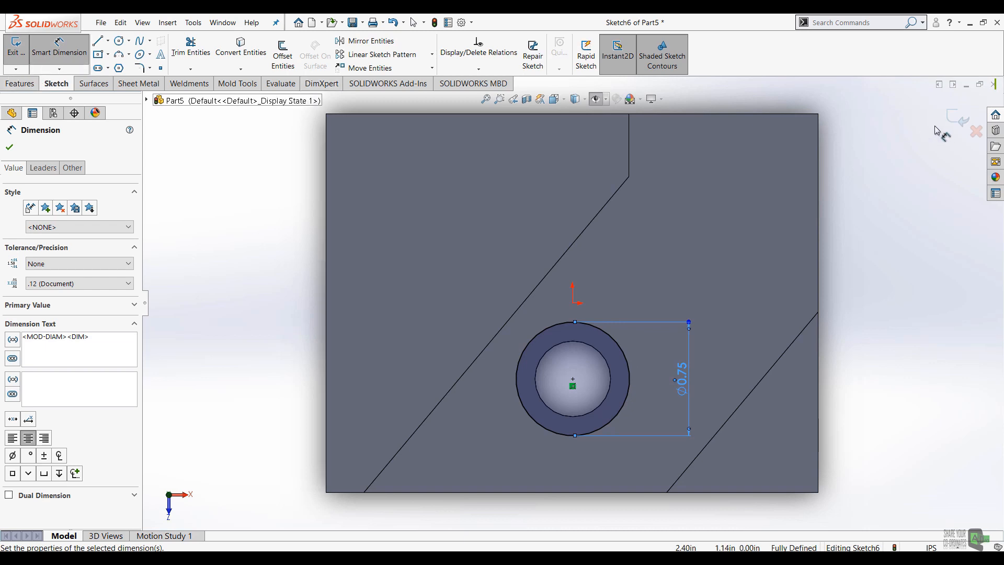
{"action": "left_click", "coordinate": [960, 113]}
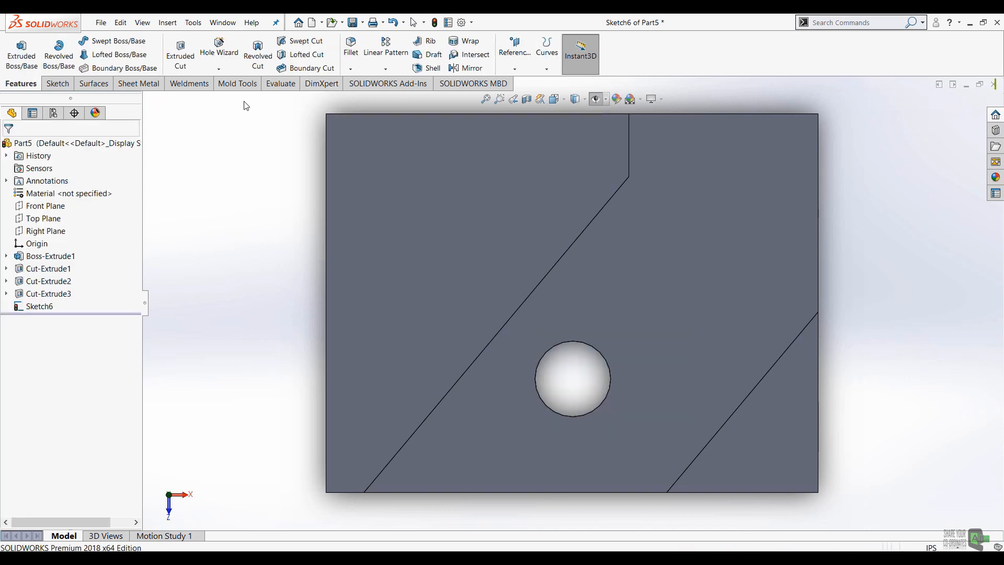
Cut the counterbore circle to a blind depth around the drilled hole.
{"action": "left_click", "coordinate": [180, 54]}
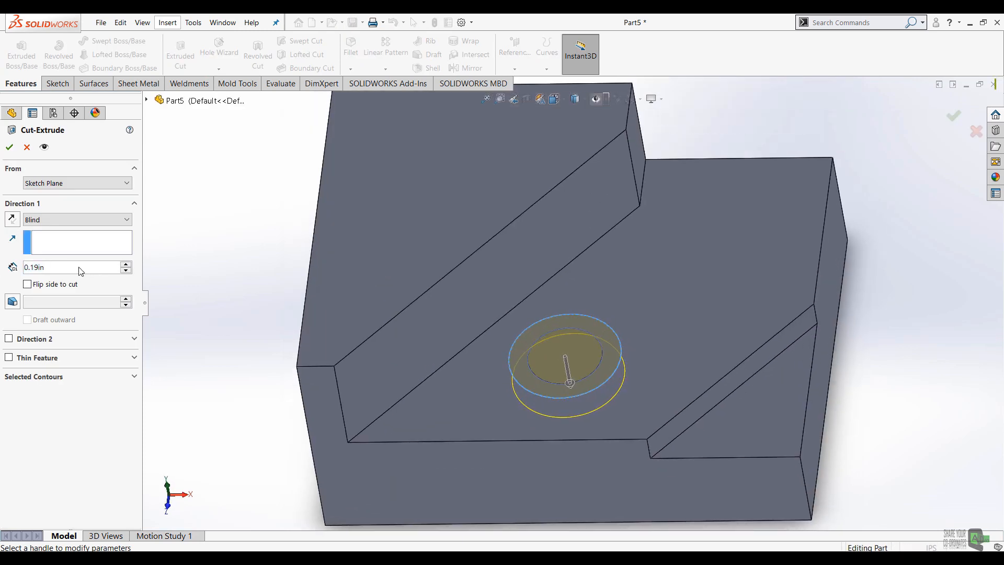
{"action": "double_click", "coordinate": [80, 271]}
{"action": "type", "text": ".8"}
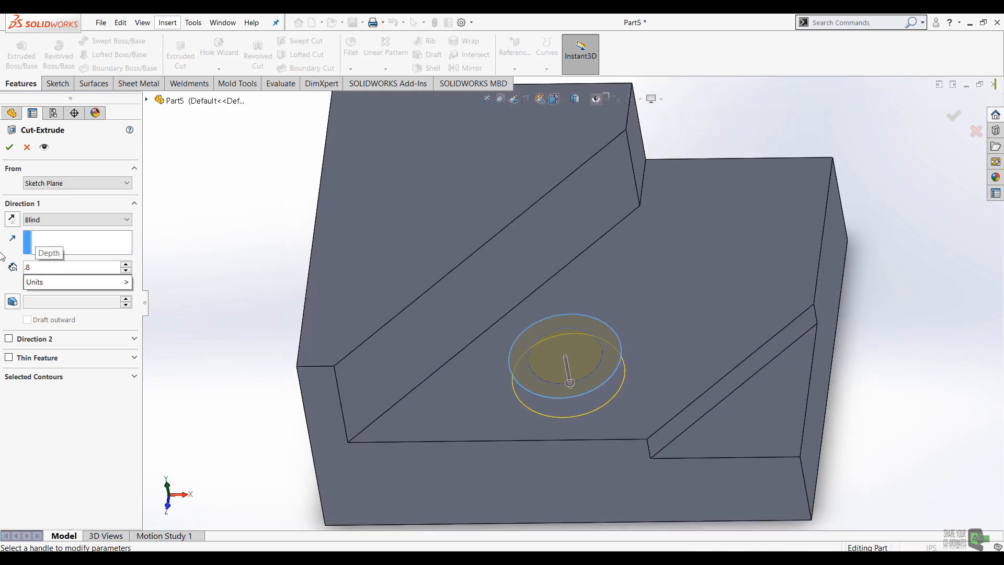
{"action": "key", "text": "BackSpace"}
{"action": "left_click", "coordinate": [10, 148]}
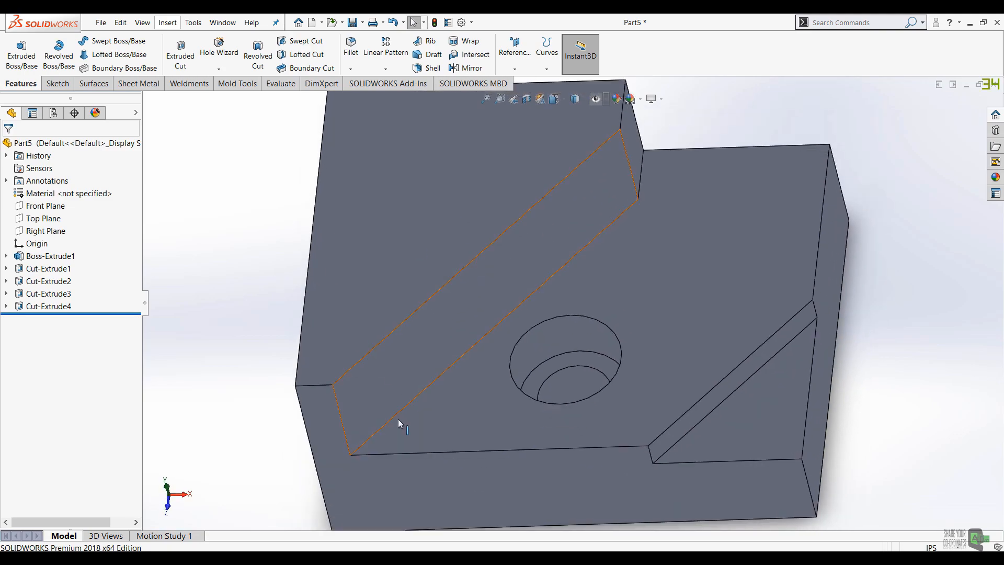
Check the bottom tongue in the Photos drawing, return to SOLIDWORKS and start a sketch on the front face, viewed face-on.
{"action": "left_click", "coordinate": [287, 558]}
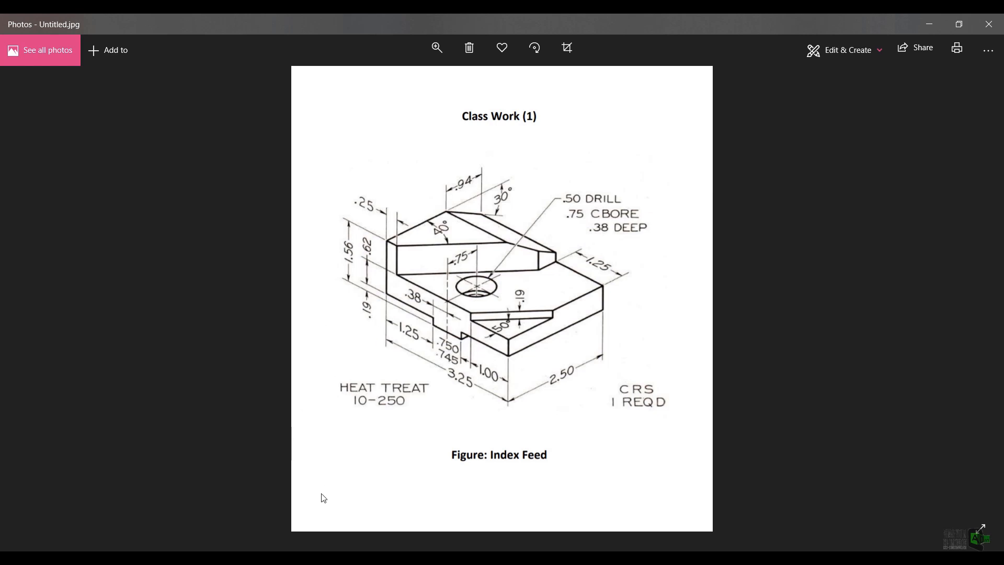
{"action": "left_click", "coordinate": [287, 558]}
{"action": "middle_click_drag", "start_coordinate": [507, 398], "coordinate": [511, 291]}
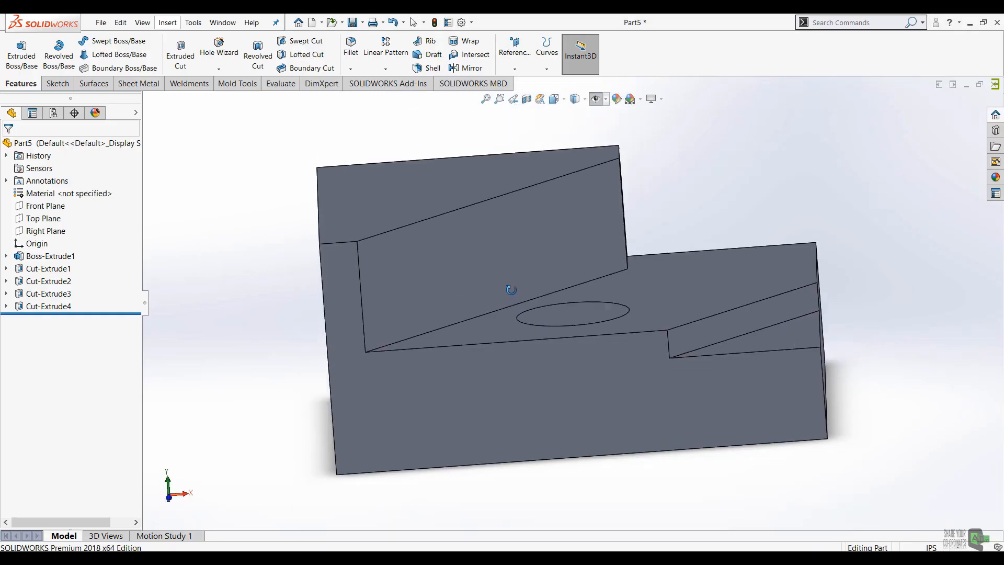
{"action": "right_click", "coordinate": [532, 398]}
{"action": "left_click", "coordinate": [557, 318]}
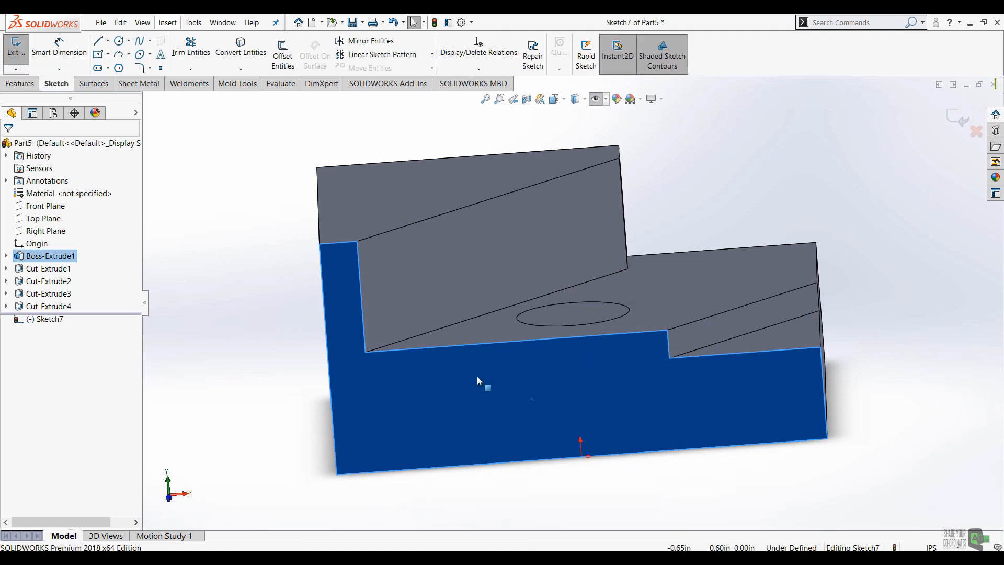
{"action": "left_click", "coordinate": [555, 99]}
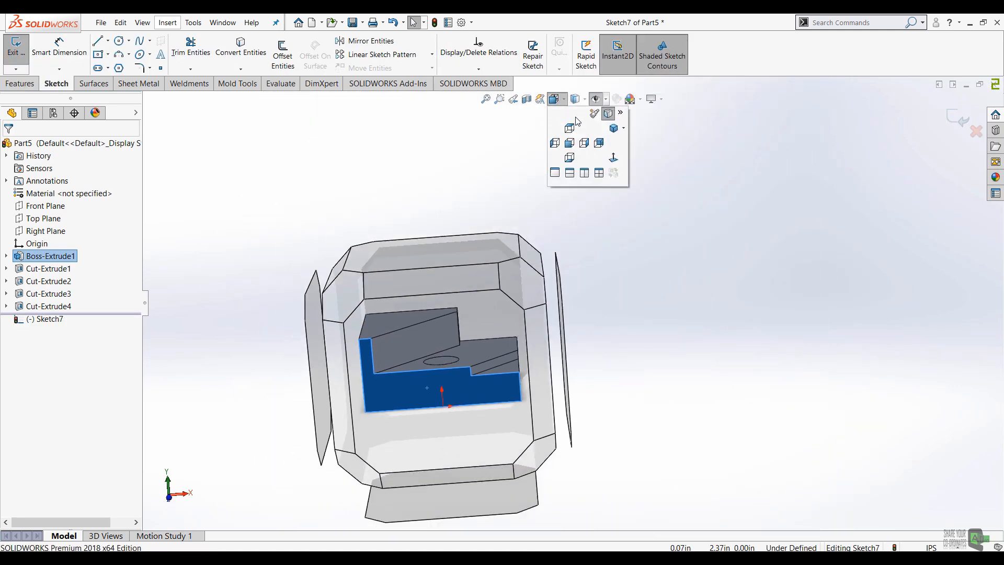
{"action": "left_click", "coordinate": [606, 155]}
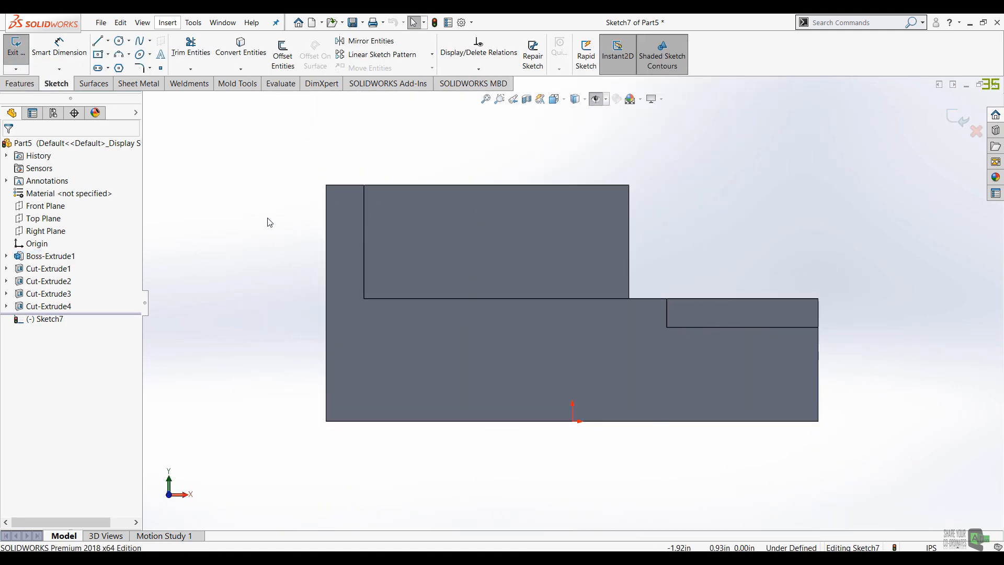
Sketch a closed rectangle of lines about 1.50 in wide and 0.24 in high at the front face's lower-left corner.
{"action": "left_click", "coordinate": [97, 40]}
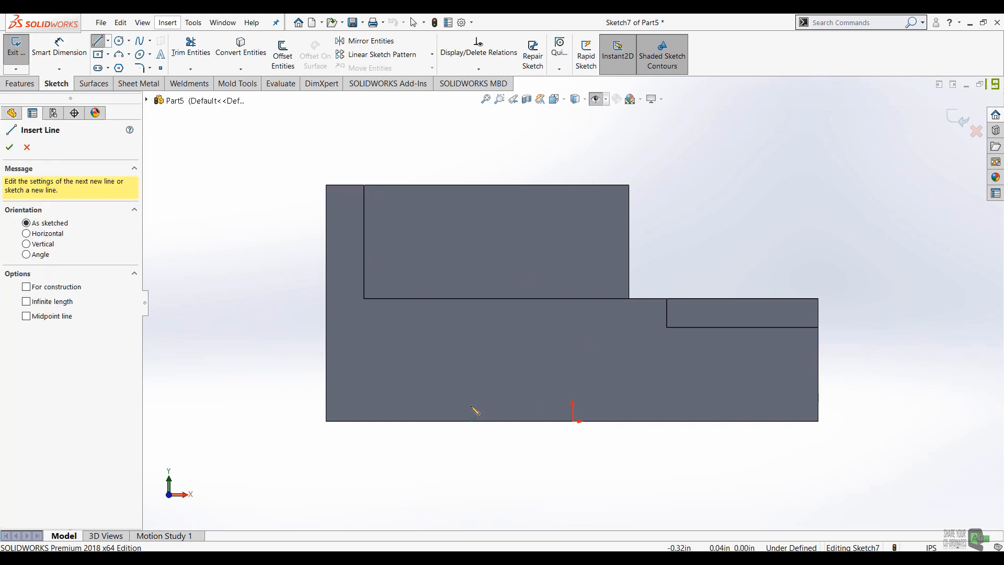
{"action": "left_click", "coordinate": [326, 384]}
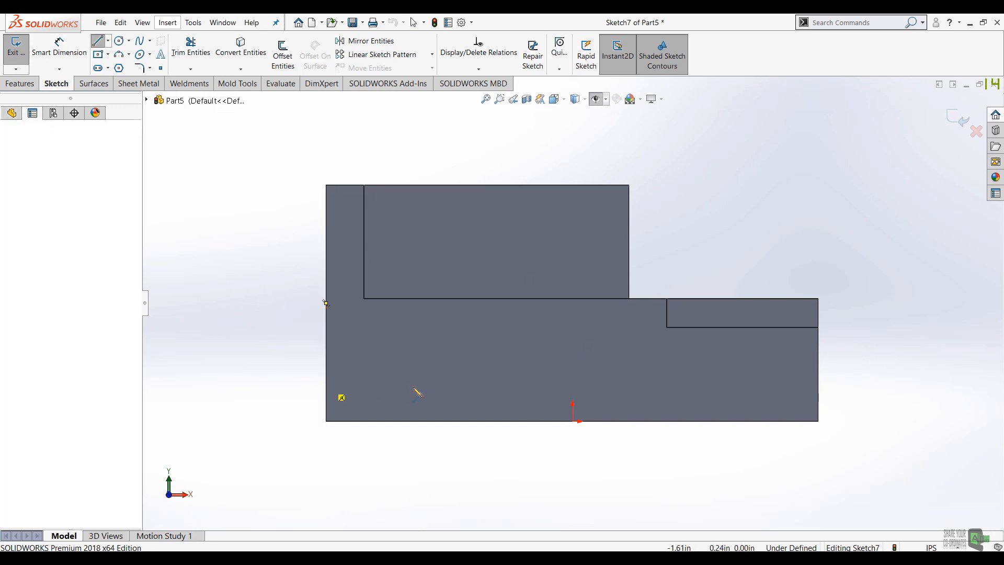
{"action": "left_click", "coordinate": [552, 385]}
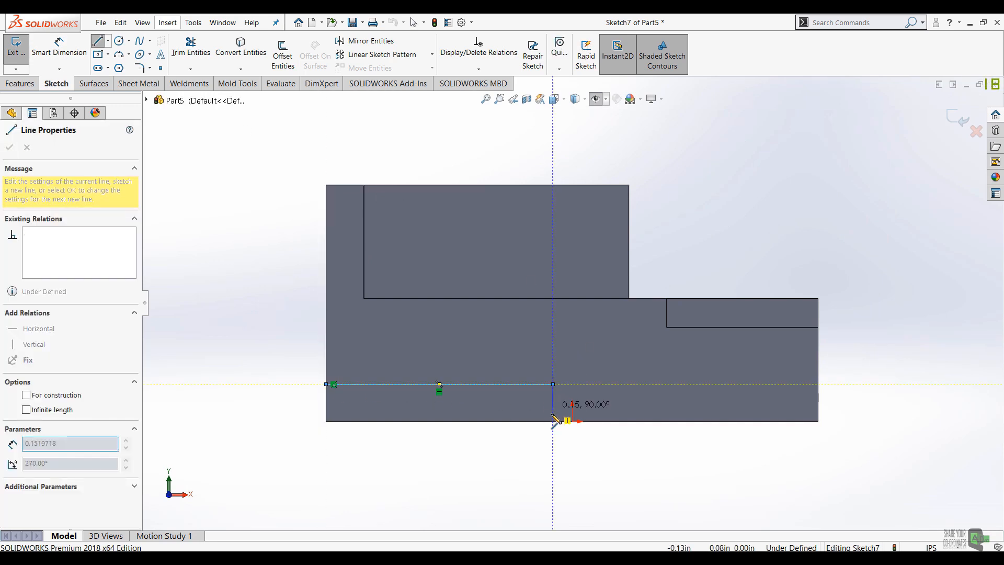
{"action": "left_click", "coordinate": [553, 421]}
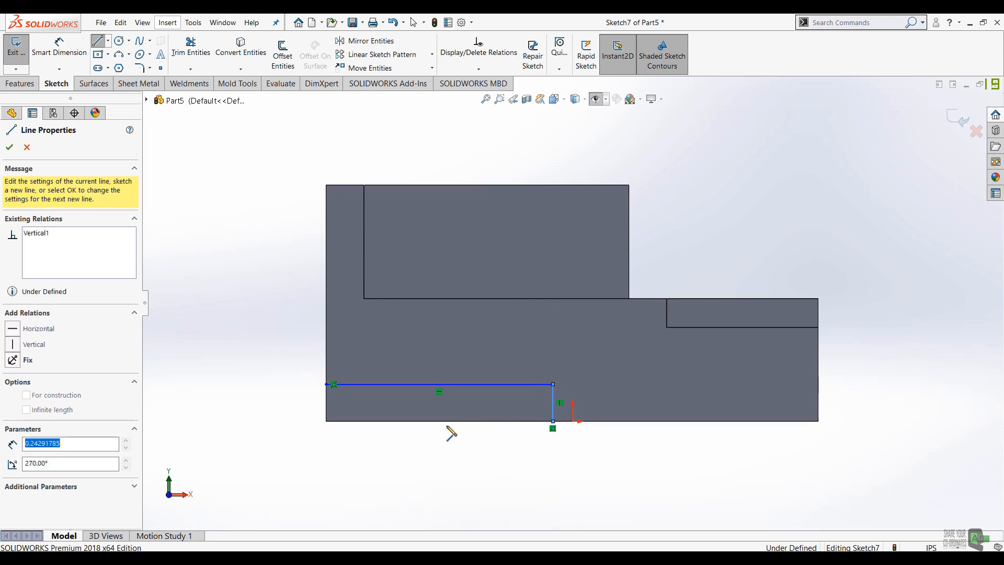
{"action": "left_click", "coordinate": [327, 421]}
{"action": "left_click", "coordinate": [326, 384]}
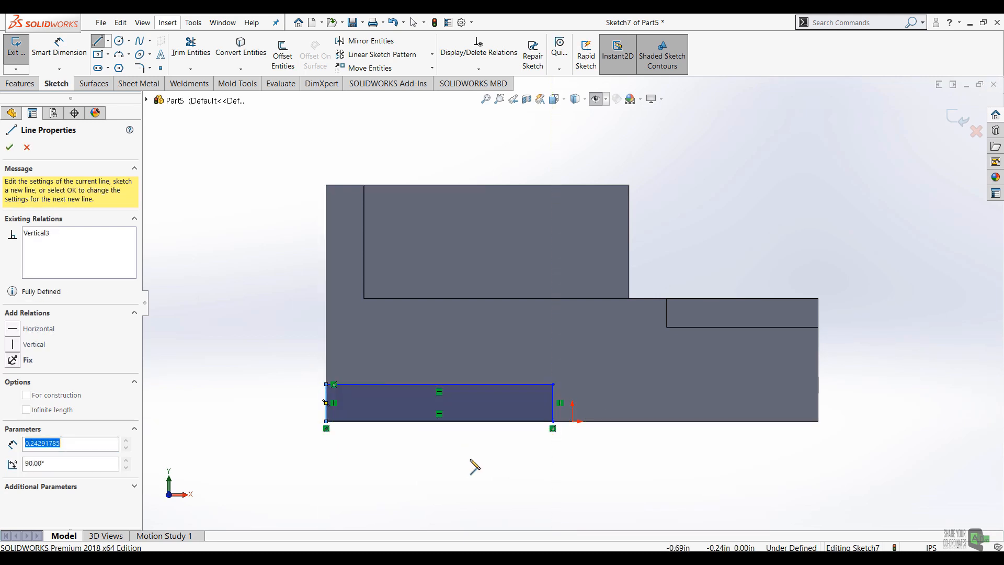
{"action": "key", "text": "Escape"}
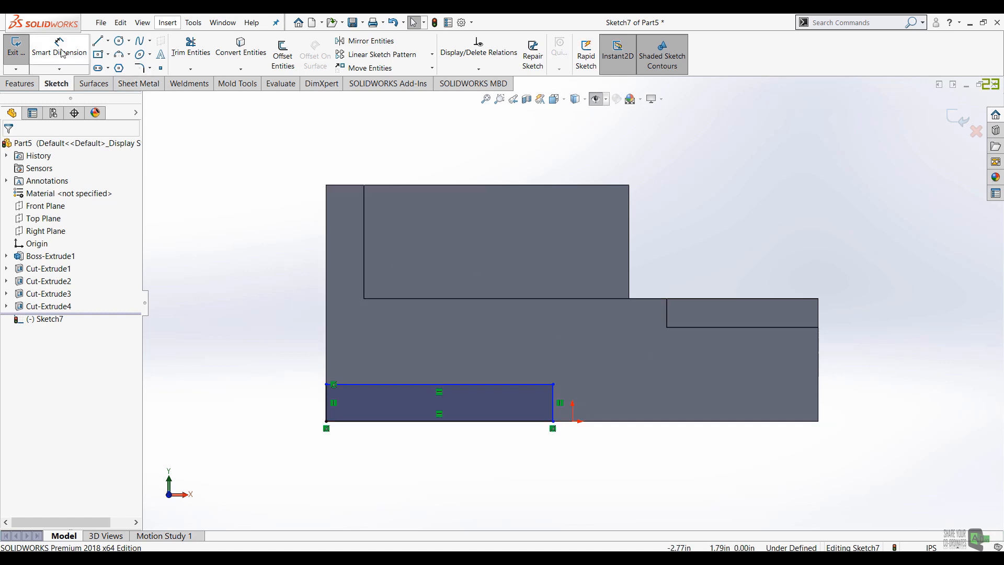
Sketch a second closed rectangle of lines about 0.24 in high at the front face's lower-right corner.
{"action": "left_click", "coordinate": [100, 44]}
{"action": "left_click", "coordinate": [656, 420]}
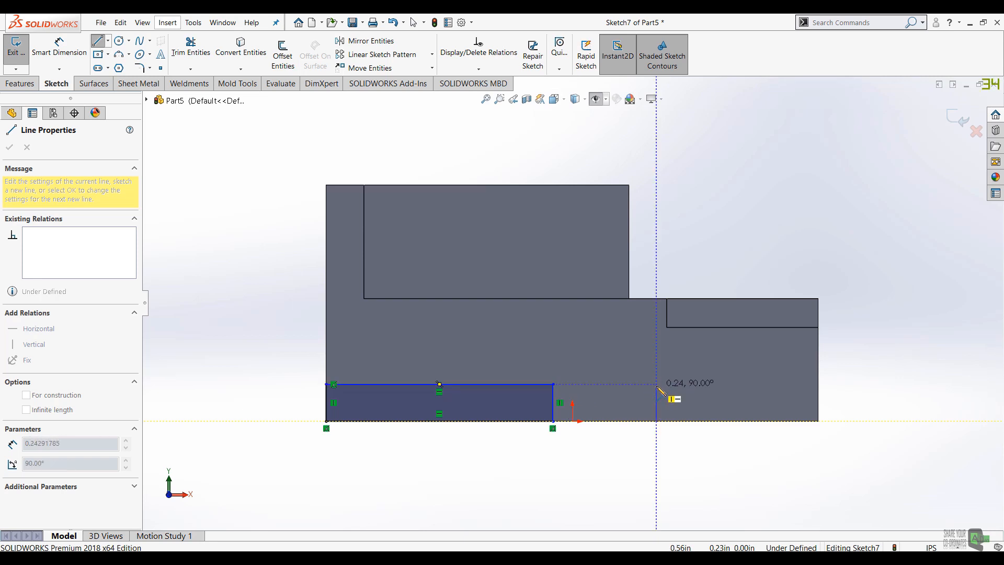
{"action": "left_click", "coordinate": [656, 385]}
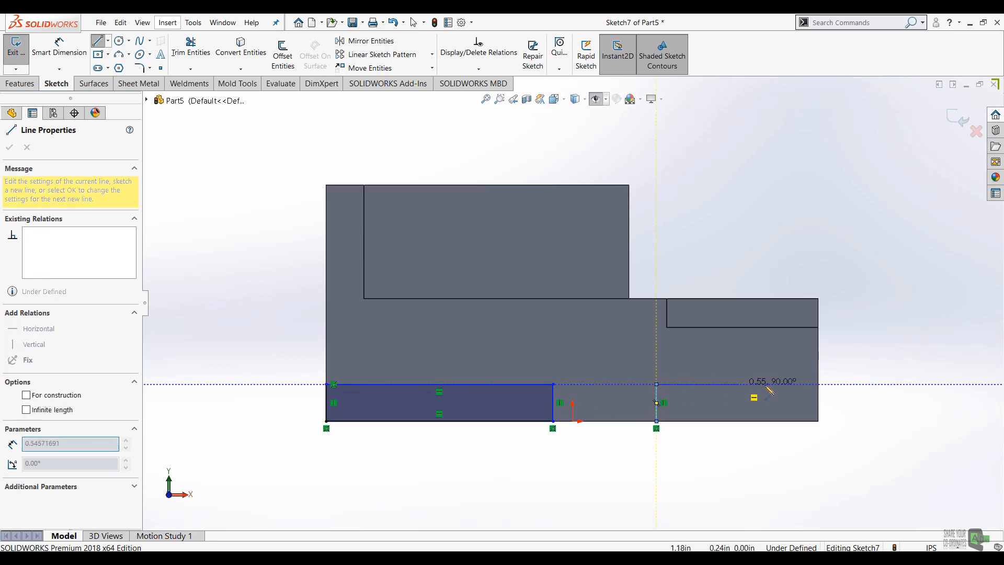
{"action": "left_click", "coordinate": [818, 384]}
{"action": "left_click", "coordinate": [818, 421]}
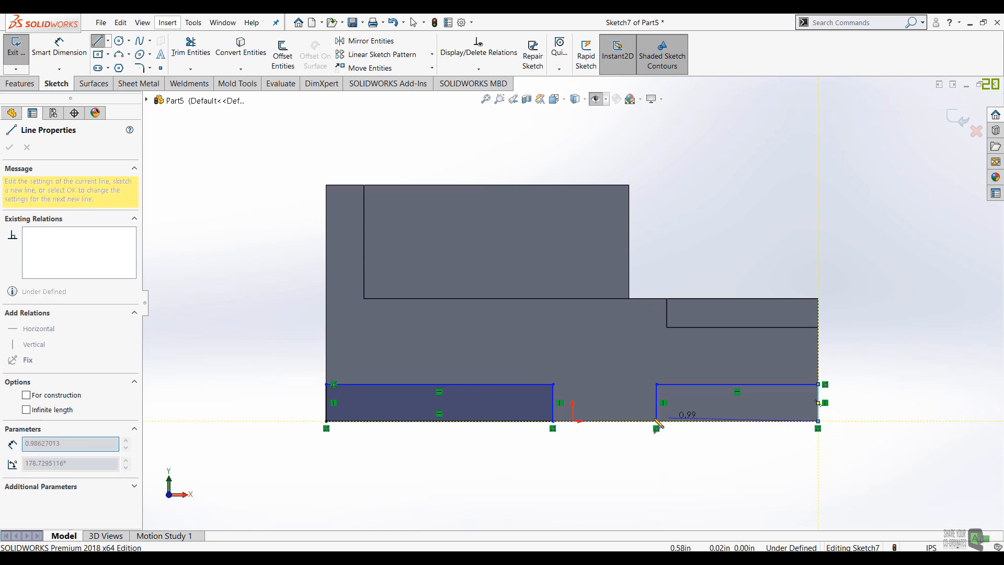
{"action": "left_click", "coordinate": [657, 421]}
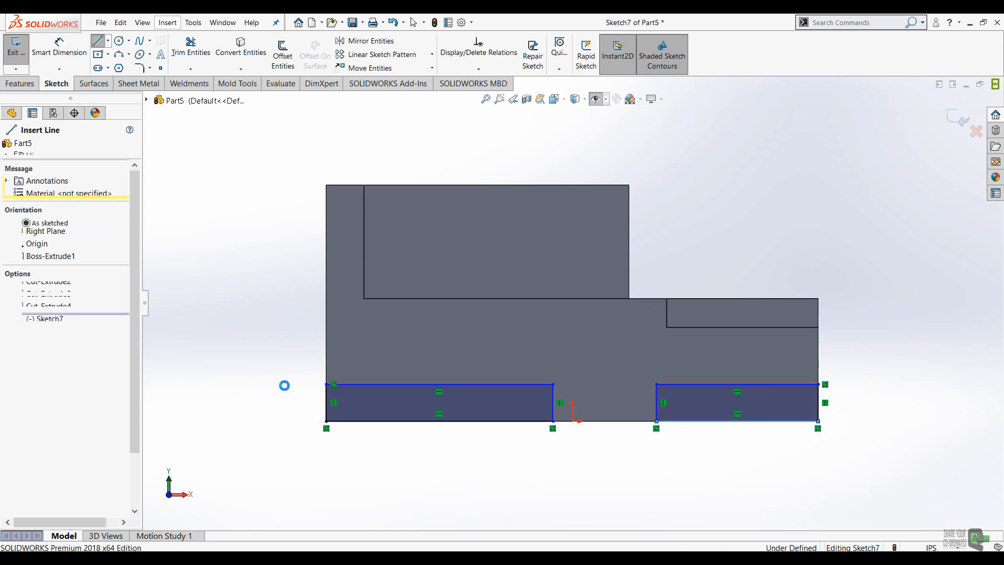
{"action": "key", "text": "Escape"}
Check the Photos drawing, return to SOLIDWORKS and set the lower-left rectangle's width to 1.25 in.
{"action": "left_click", "coordinate": [58, 60]}
{"action": "left_click", "coordinate": [285, 548]}
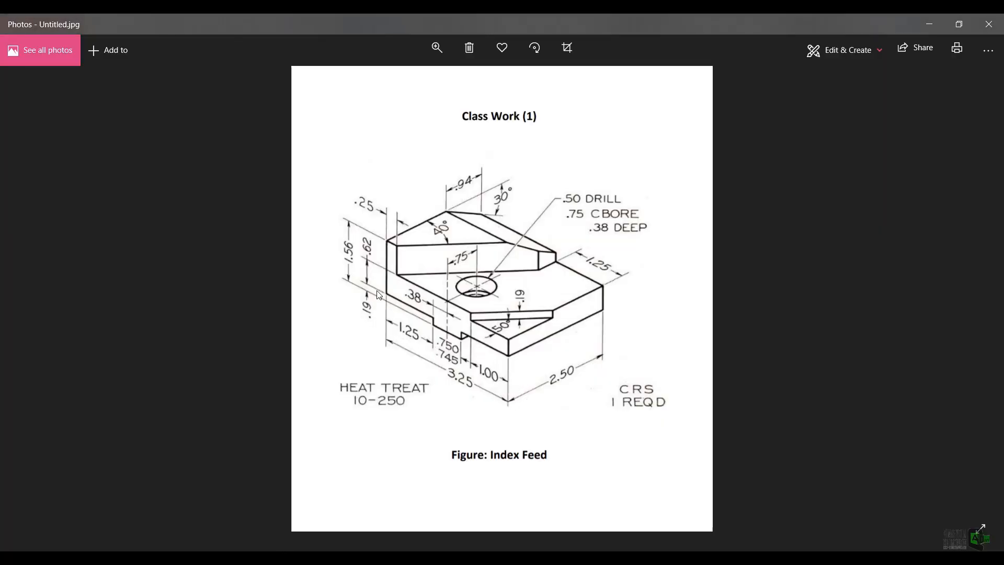
{"action": "left_click", "coordinate": [340, 551]}
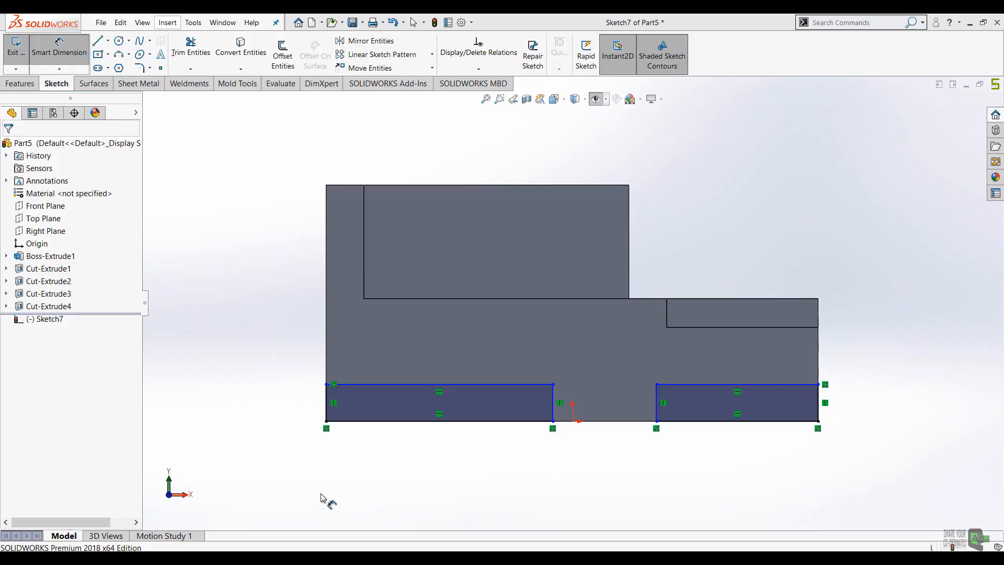
{"action": "left_click", "coordinate": [422, 421]}
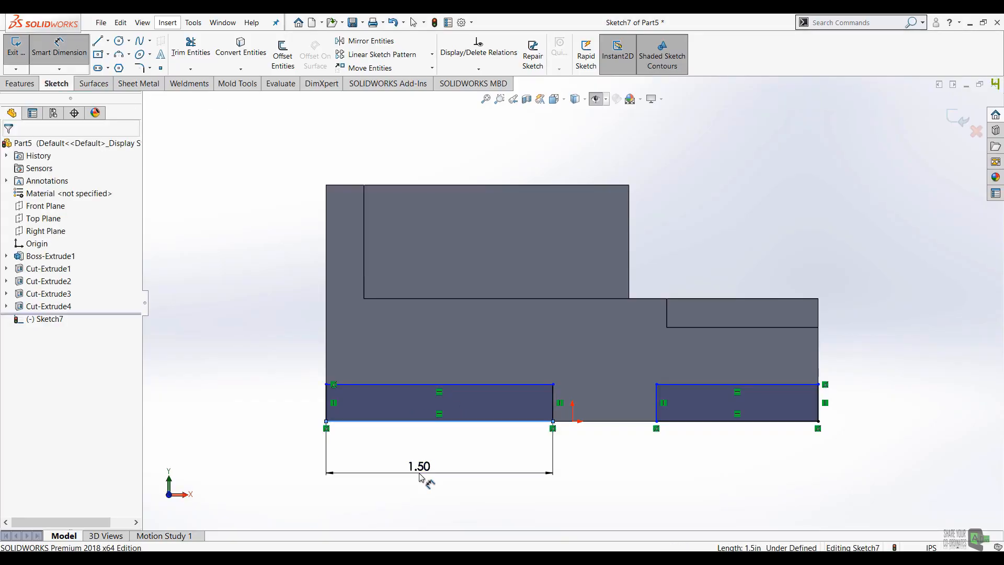
{"action": "left_click", "coordinate": [421, 473]}
{"action": "type", "text": "1.25"}
{"action": "key", "text": "Return"}
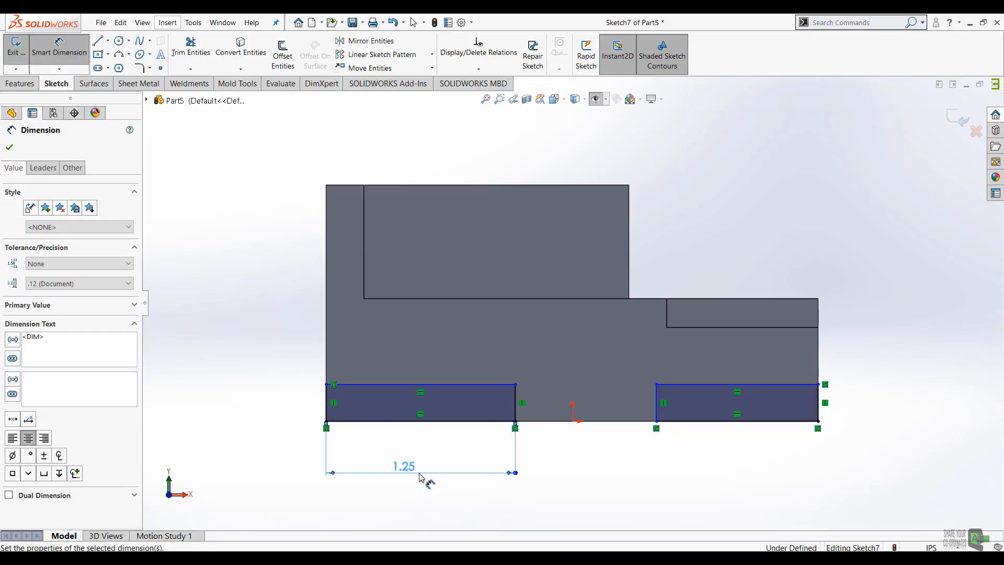
Set the heights of both corner rectangles to 0.19 in.
{"action": "left_click", "coordinate": [325, 407]}
{"action": "left_click", "coordinate": [256, 411]}
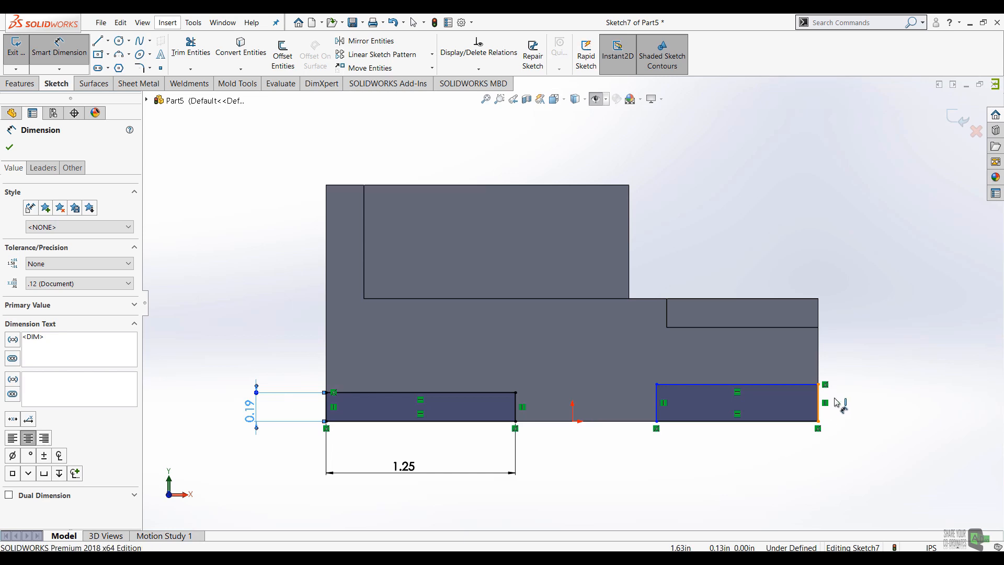
{"action": "left_click", "coordinate": [819, 406]}
{"action": "left_click", "coordinate": [865, 403]}
{"action": "type", "text": ".19"}
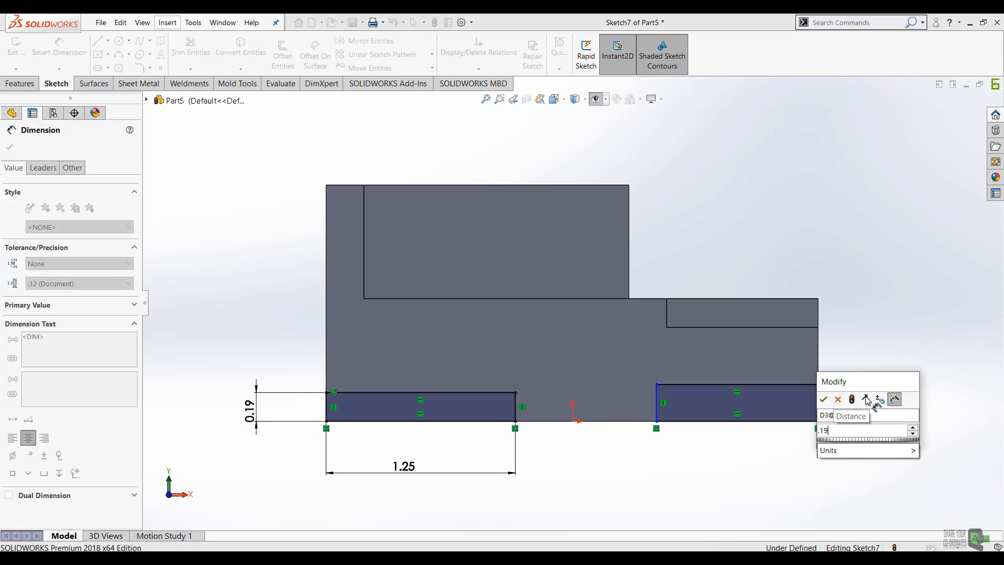
{"action": "key", "text": "Return"}
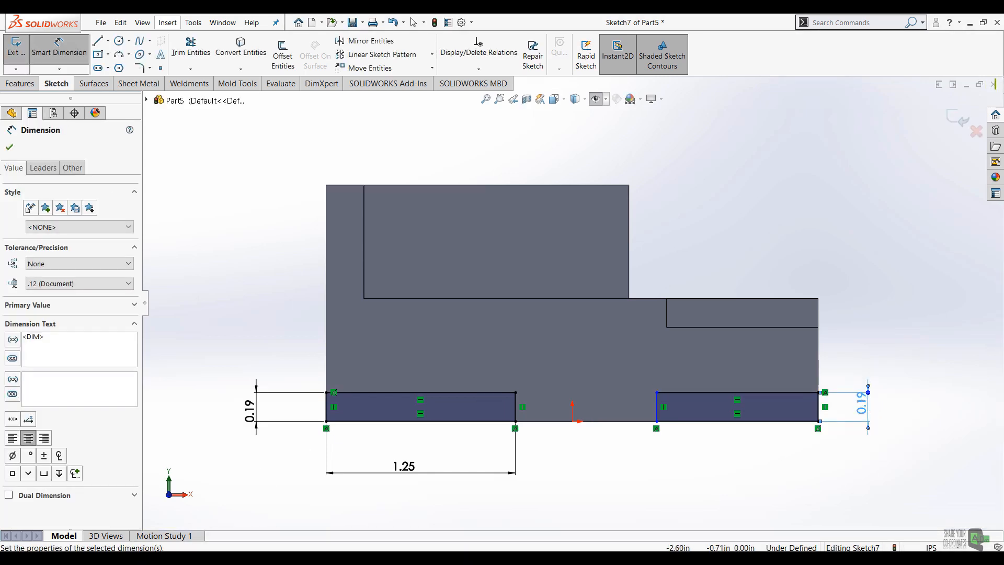
Check the tongue width in the Photos drawing, set the gap between the two rectangles to 0.75 in and exit the sketch.
{"action": "left_click", "coordinate": [175, 558]}
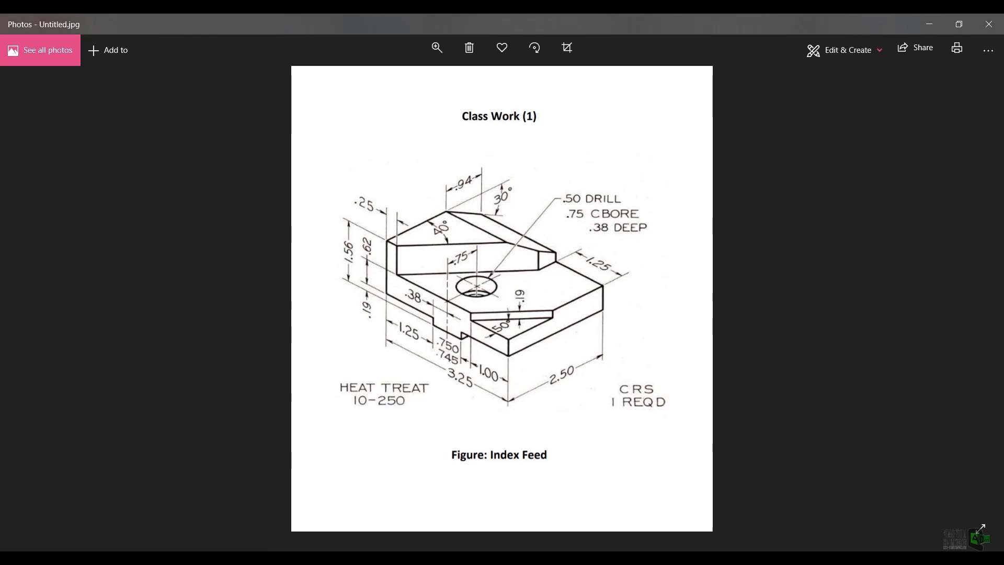
{"action": "key", "text": "alt+Tab"}
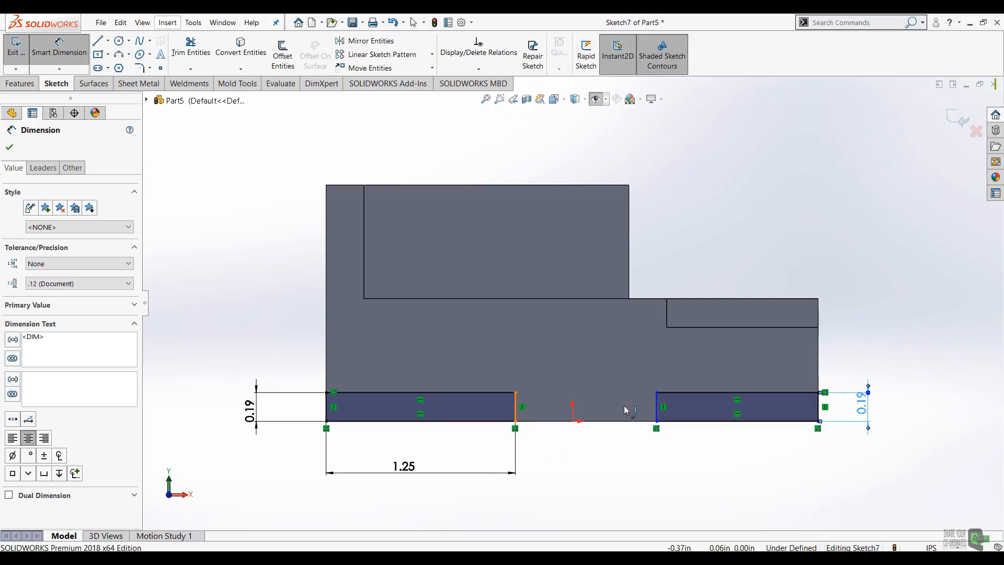
{"action": "left_click", "coordinate": [653, 407]}
{"action": "left_click", "coordinate": [515, 410]}
{"action": "left_click", "coordinate": [559, 473]}
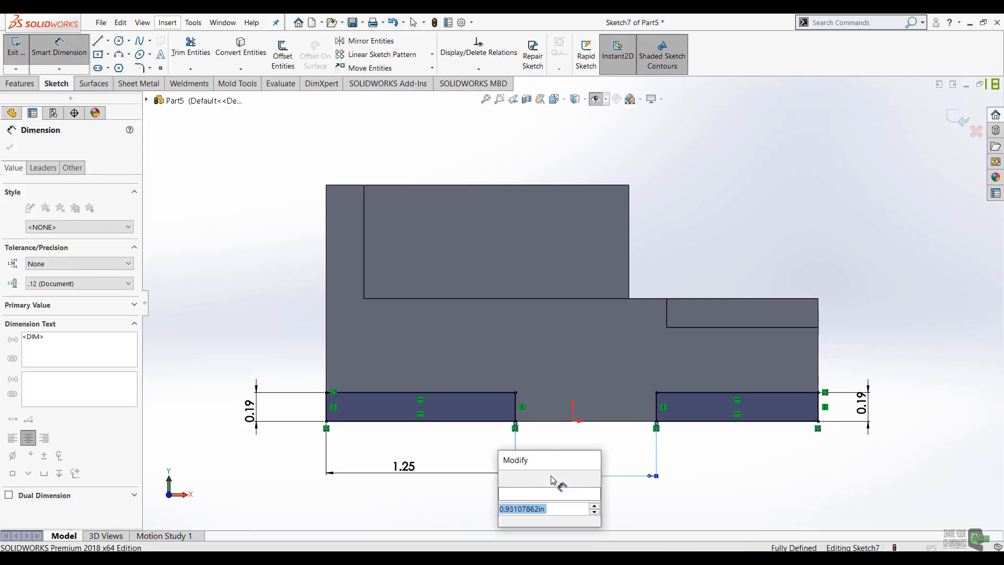
{"action": "type", "text": ".75"}
{"action": "key", "text": "Return"}
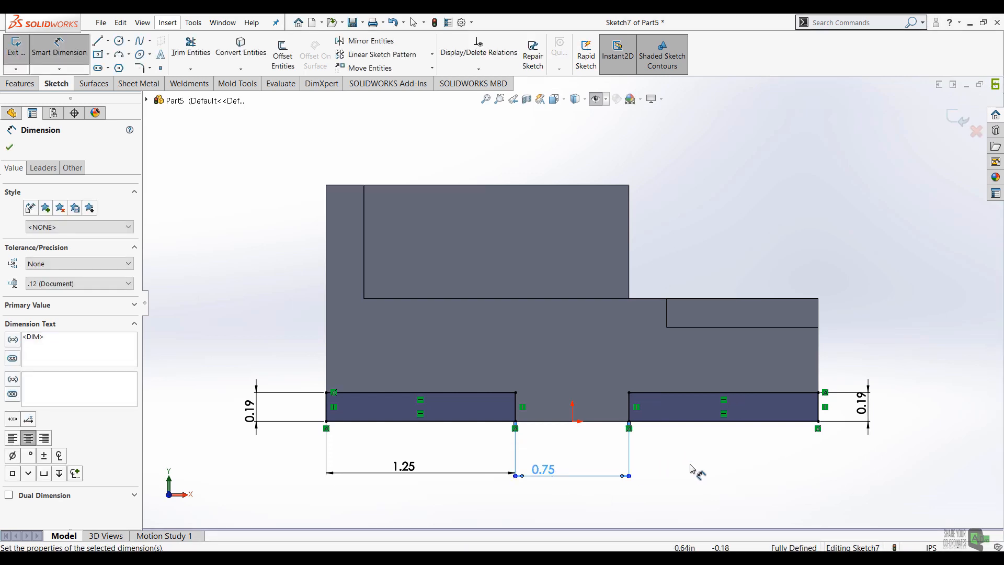
{"action": "left_click", "coordinate": [959, 121]}
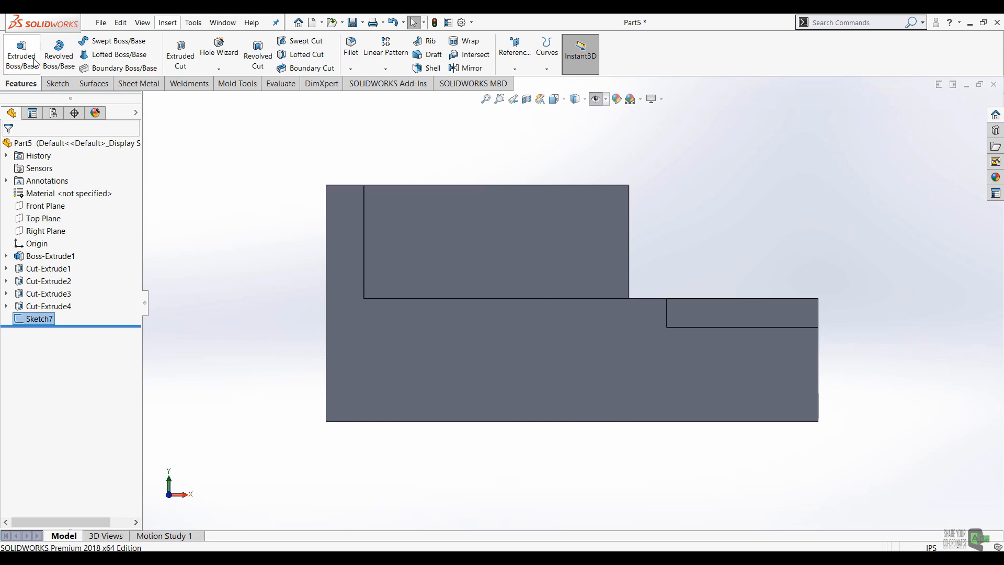
Cut both corner rectangles Through All to leave the bottom tongue.
{"action": "left_click", "coordinate": [181, 52]}
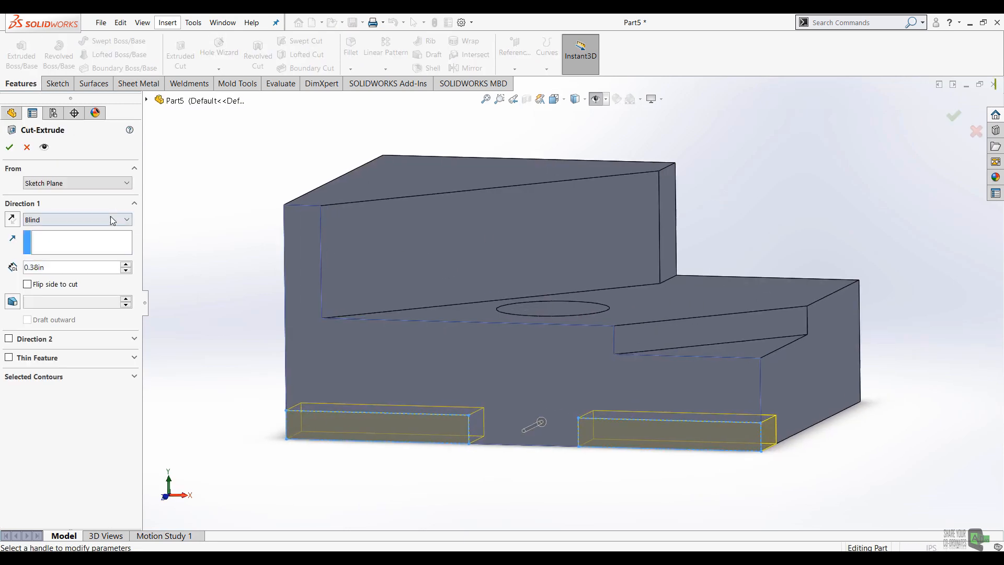
{"action": "left_click", "coordinate": [107, 220]}
{"action": "left_click", "coordinate": [47, 240]}
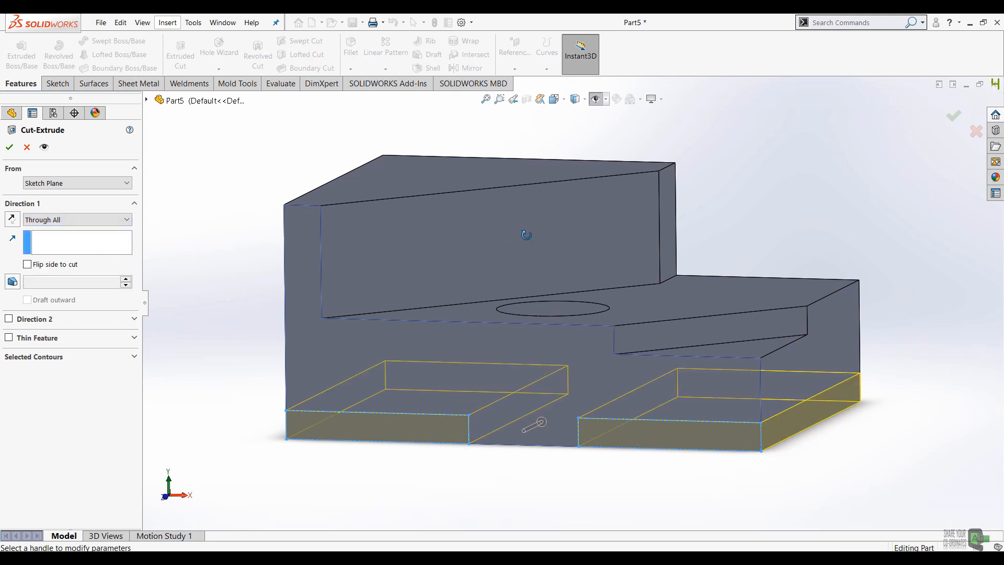
{"action": "middle_click_drag", "start_coordinate": [525, 235], "coordinate": [564, 221]}
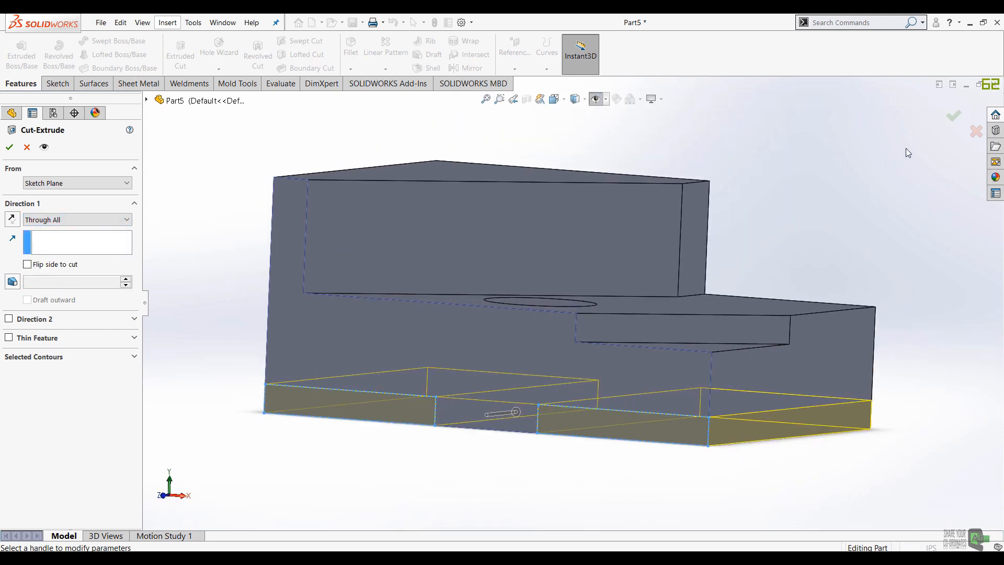
{"action": "left_click", "coordinate": [954, 116]}
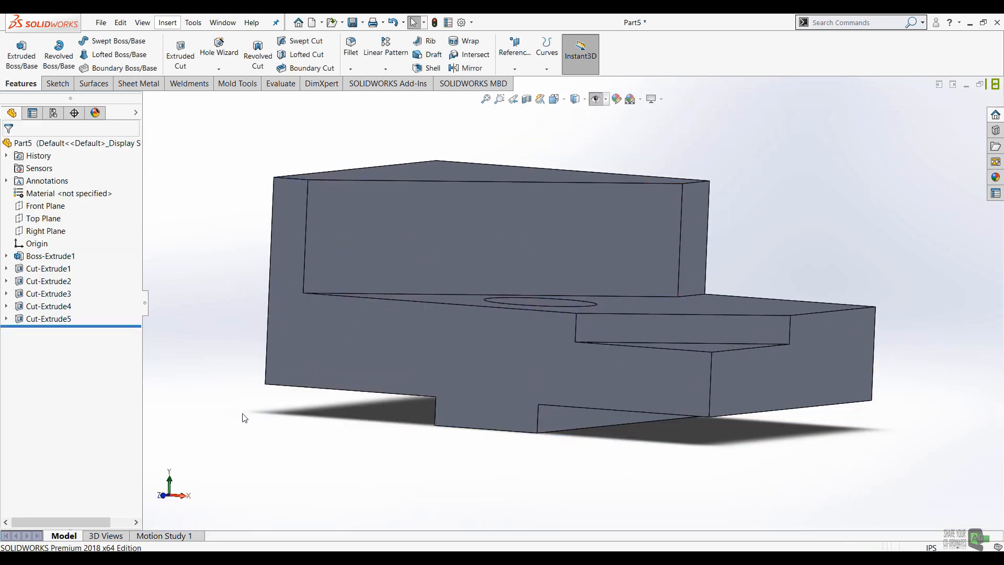
Consult the Photos drawing, return to SOLIDWORKS and start a sketch on the part's tall left end face, viewed face-on.
{"action": "scroll", "coordinate": [352, 344], "scroll_direction": "up", "scroll_amount": 3}
{"action": "mouse_move", "coordinate": [352, 344]}
{"action": "middle_mouse_down"}
{"action": "mouse_move", "coordinate": [384, 186]}
{"action": "mouse_move", "coordinate": [500, 356]}
{"action": "mouse_move", "coordinate": [421, 275]}
{"action": "mouse_move", "coordinate": [394, 300]}
{"action": "mouse_move", "coordinate": [390, 325]}
{"action": "middle_mouse_up"}
{"action": "left_click", "coordinate": [256, 556]}
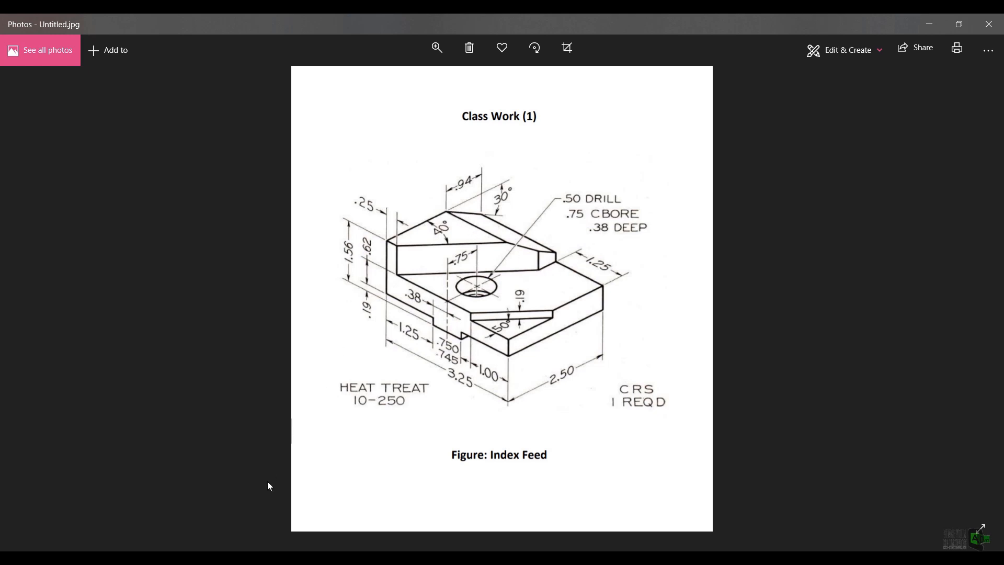
{"action": "left_click", "coordinate": [261, 556]}
{"action": "middle_click_drag", "start_coordinate": [460, 240], "coordinate": [579, 305]}
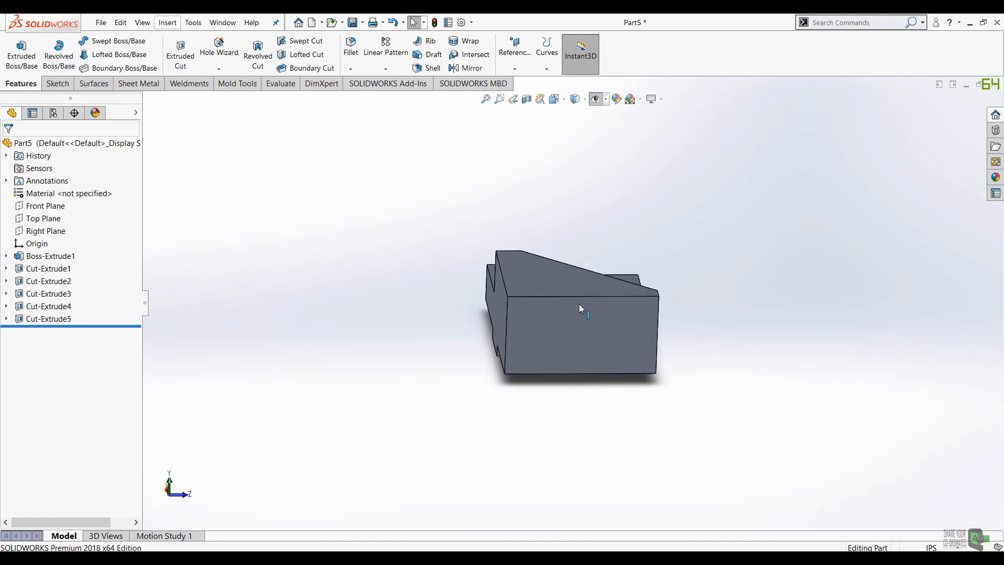
{"action": "right_click", "coordinate": [579, 306]}
{"action": "left_click", "coordinate": [567, 318]}
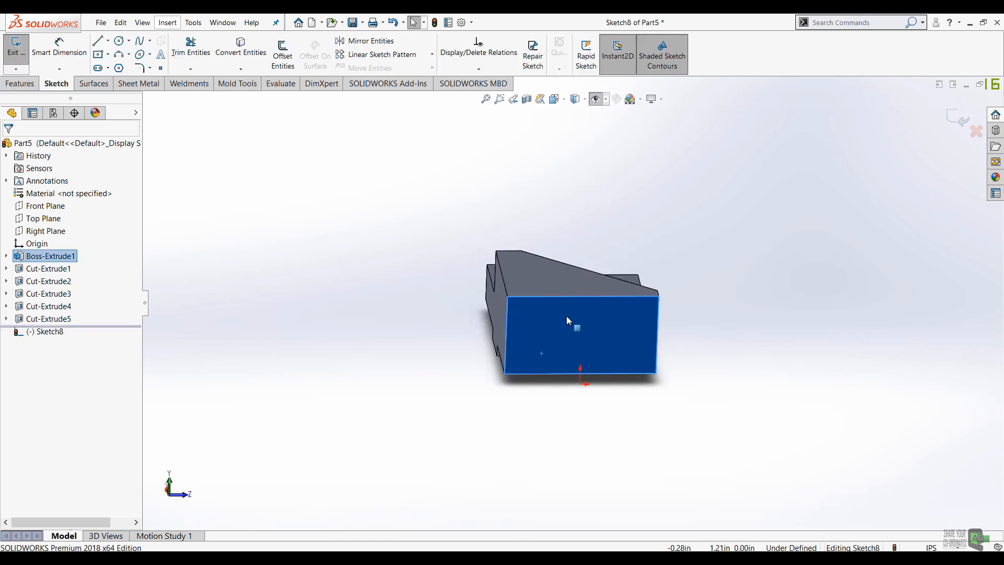
{"action": "left_click", "coordinate": [555, 99]}
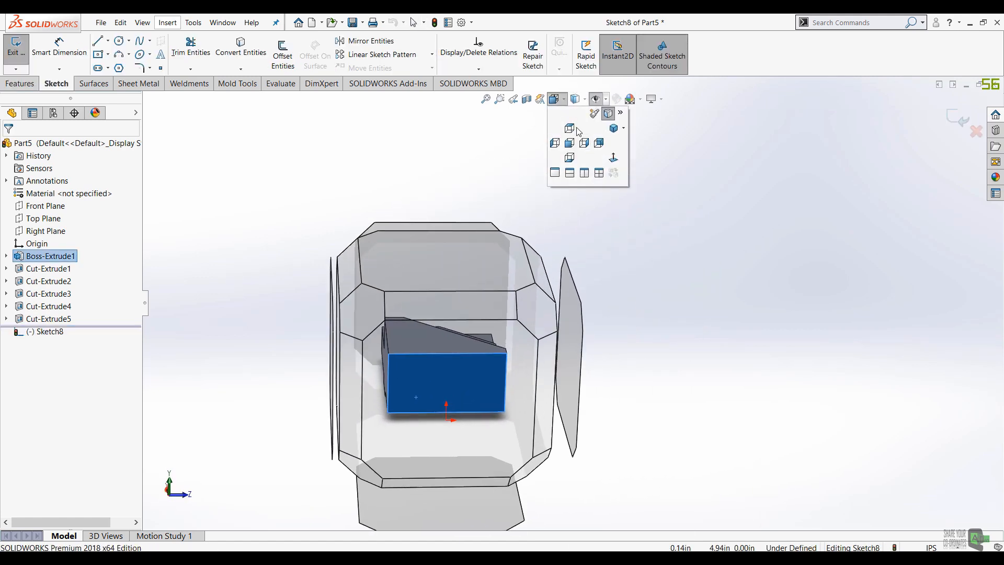
{"action": "left_click", "coordinate": [614, 159]}
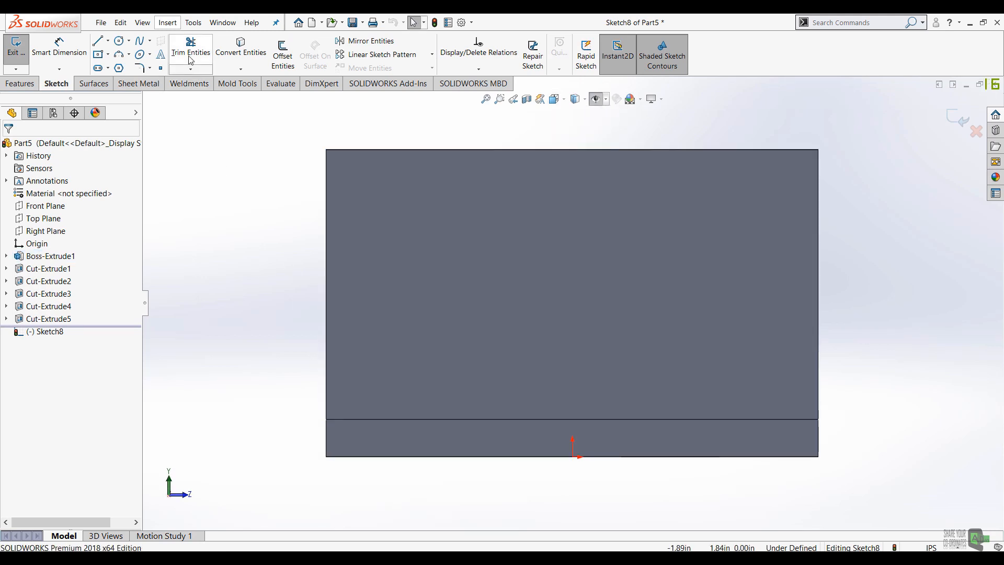
Sketch a closed triangle about 1.18 in wide and 0.59 in high at the end face's upper-left corner, then check the bevel in the Photos drawing.
{"action": "left_click", "coordinate": [98, 41]}
{"action": "left_click", "coordinate": [326, 265]}
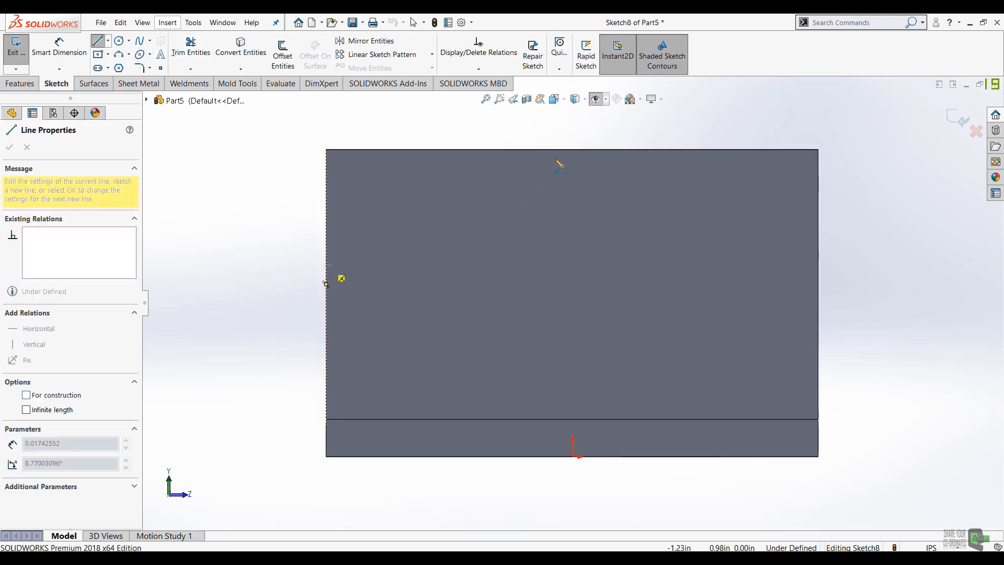
{"action": "left_click", "coordinate": [558, 150]}
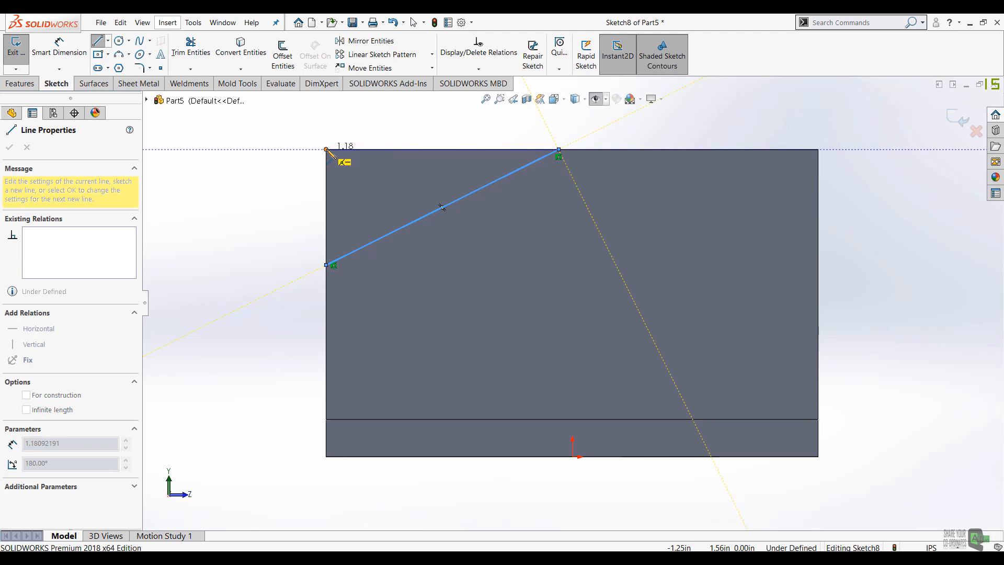
{"action": "left_click", "coordinate": [326, 150]}
{"action": "left_click", "coordinate": [327, 265]}
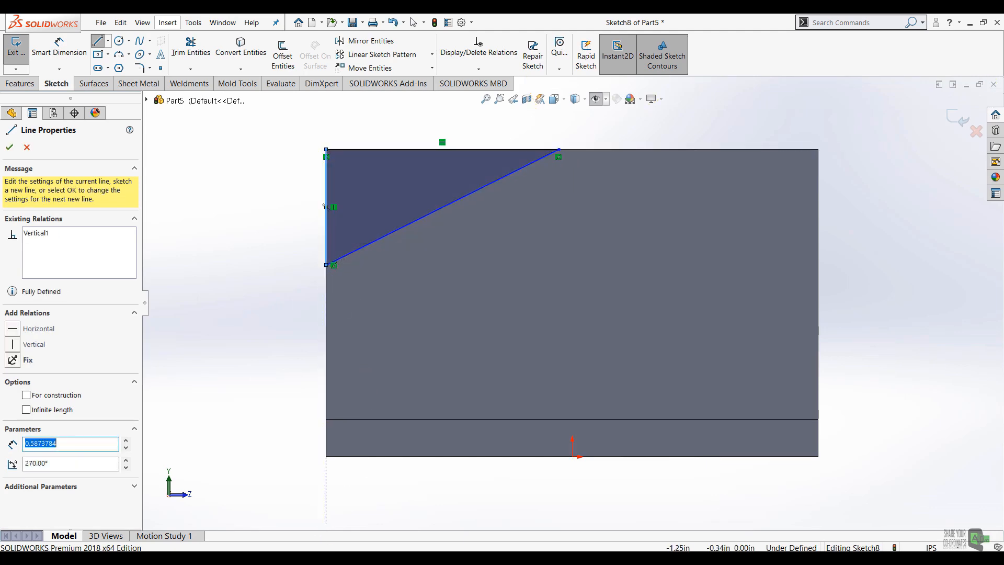
{"action": "key", "text": "alt+Tab"}
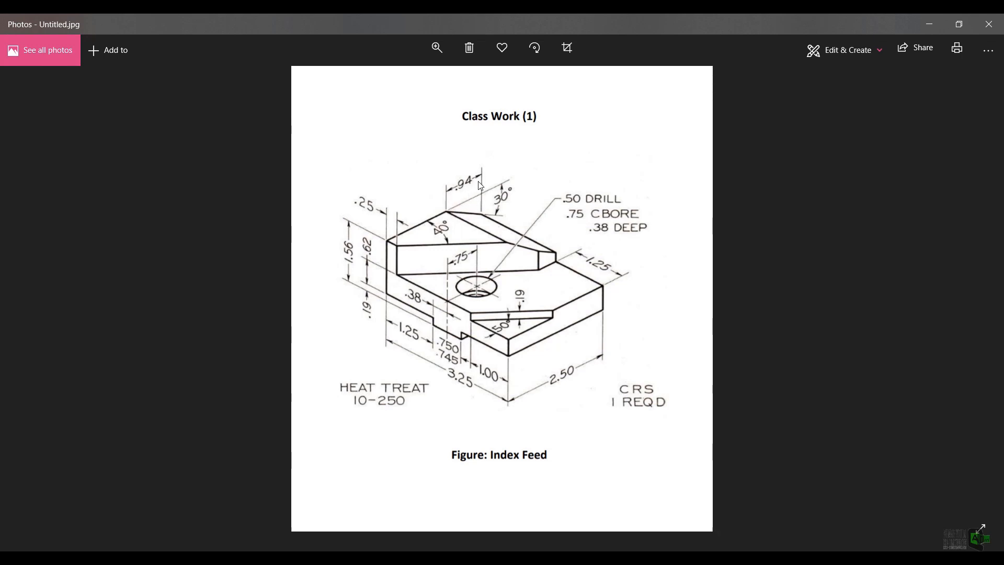
Return to SOLIDWORKS and dimension the triangle's horizontal top edge to 0.94 in.
{"action": "key", "text": "alt+Tab"}
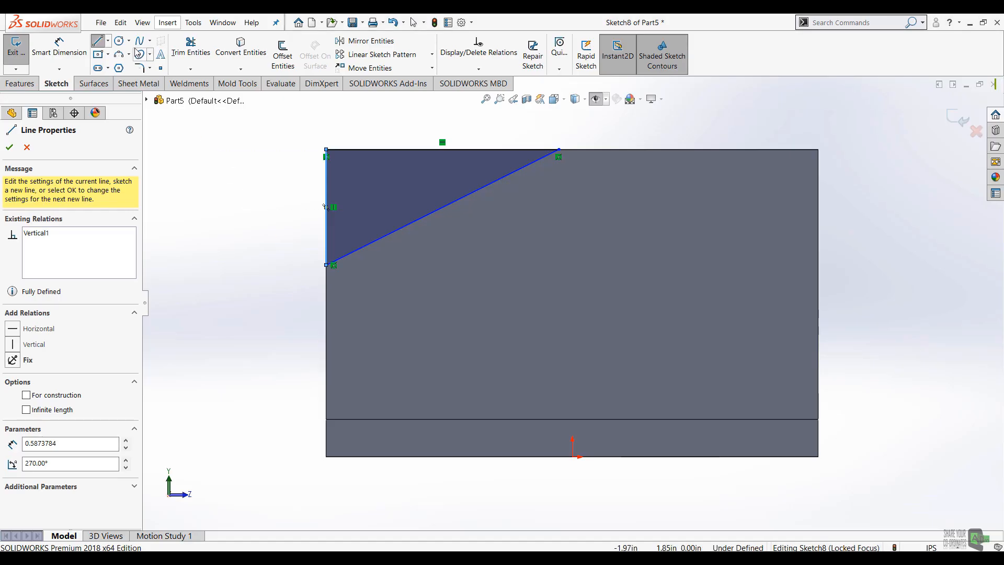
{"action": "left_click", "coordinate": [59, 46]}
{"action": "left_click", "coordinate": [482, 150]}
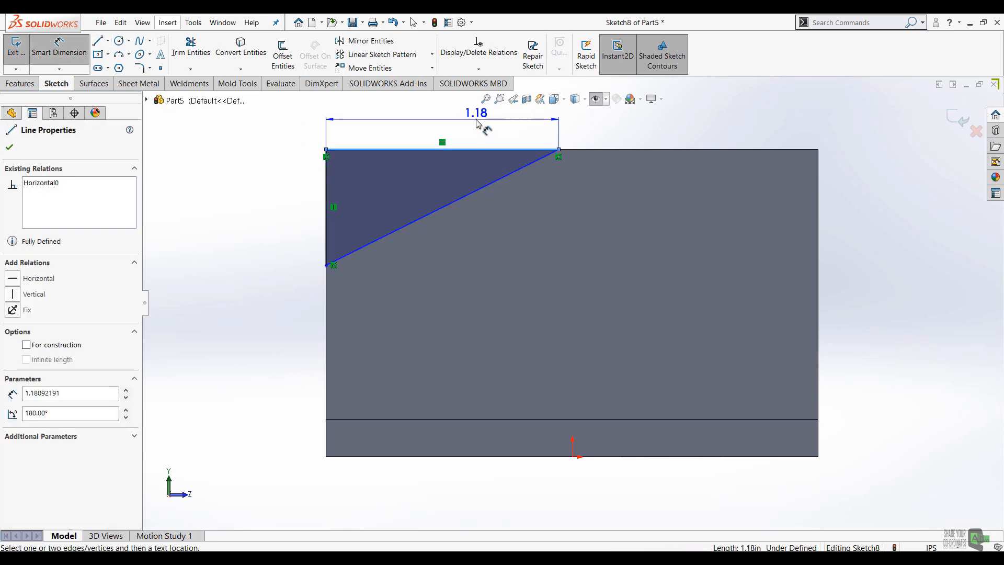
{"action": "left_click", "coordinate": [477, 123]}
{"action": "key", "text": "Return"}
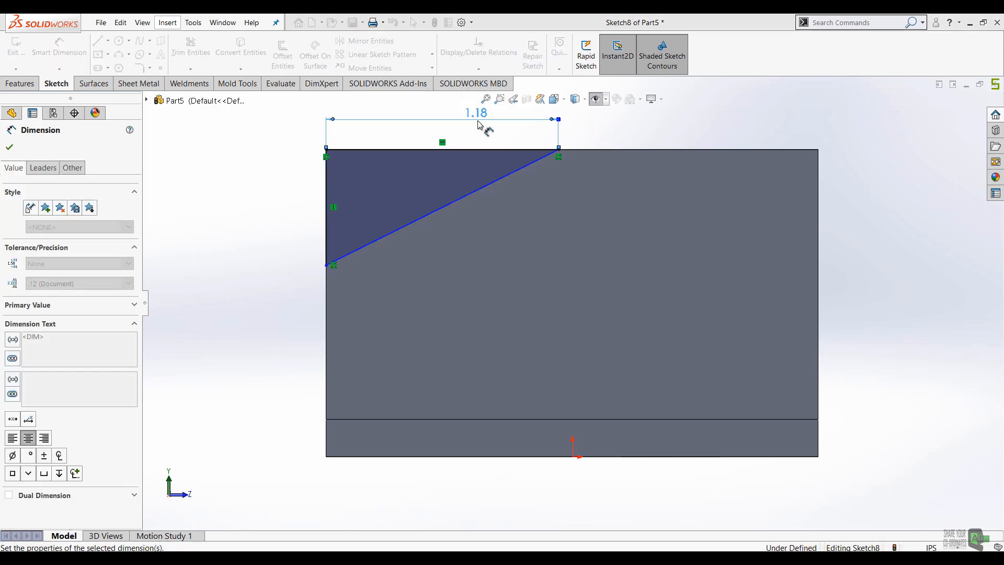
Set the angle between the triangle's top edge and sloped line to 30° and exit the sketch.
{"action": "left_click", "coordinate": [438, 152]}
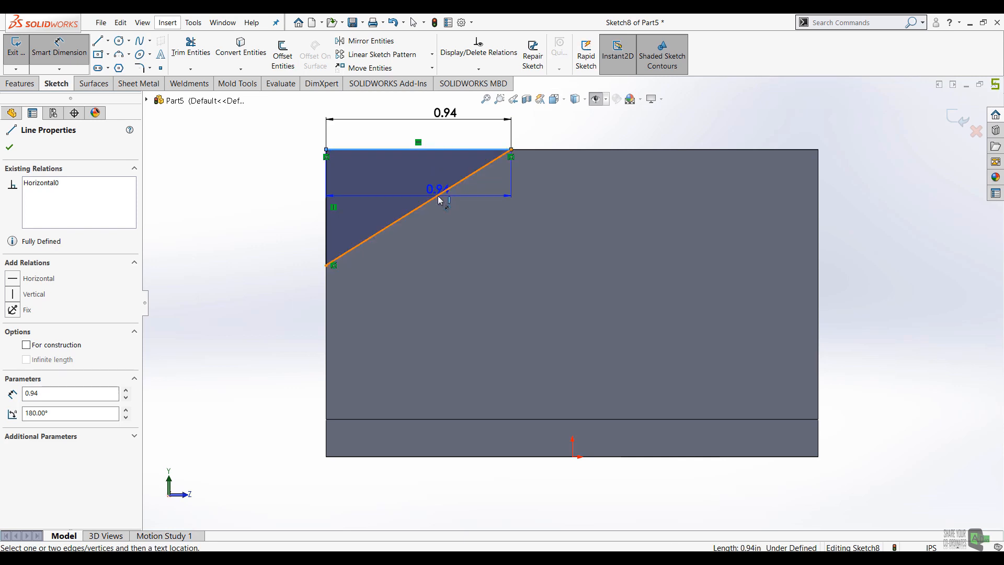
{"action": "left_click", "coordinate": [439, 197]}
{"action": "left_click", "coordinate": [261, 194]}
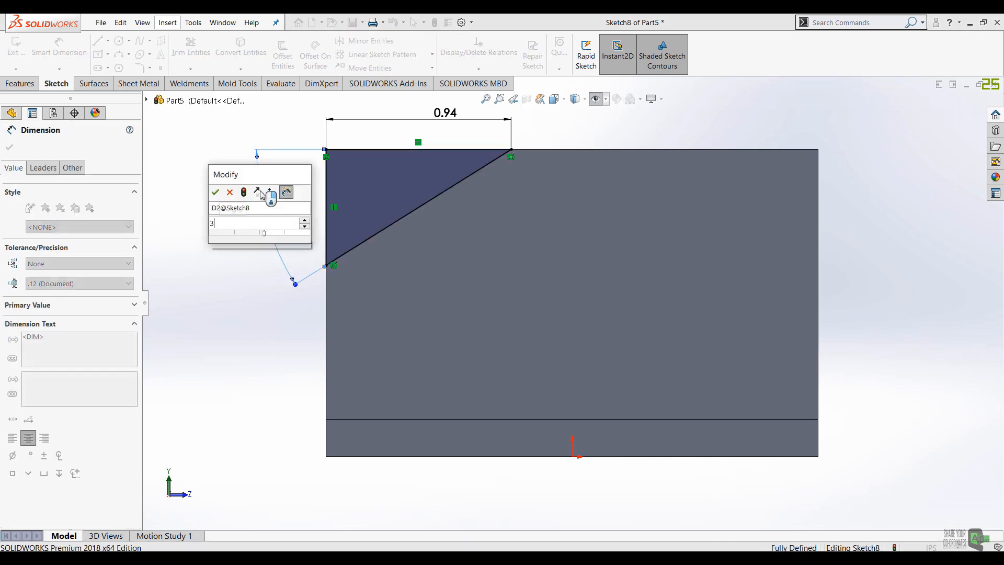
{"action": "type", "text": "30"}
{"action": "key", "text": "Return"}
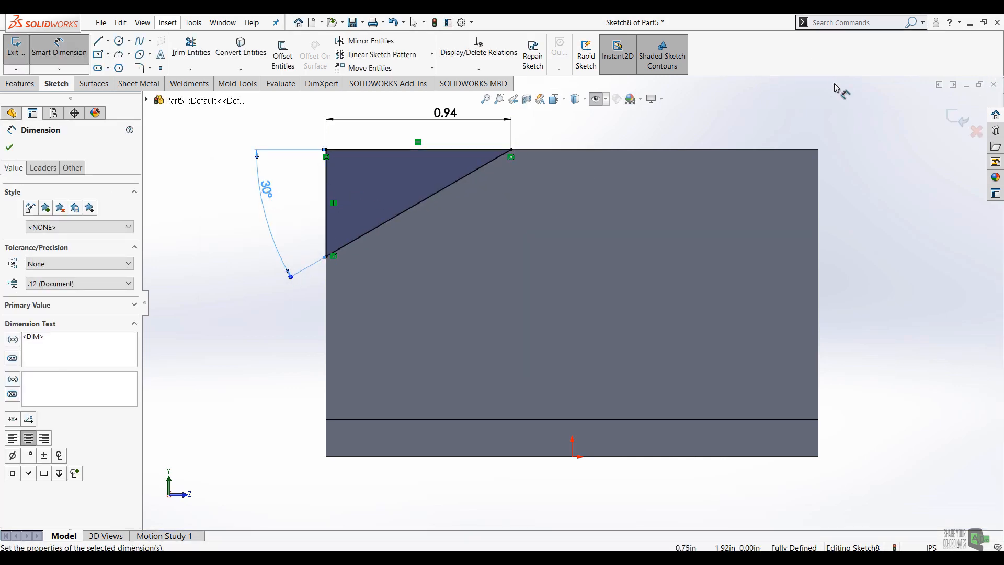
{"action": "left_click", "coordinate": [960, 123]}
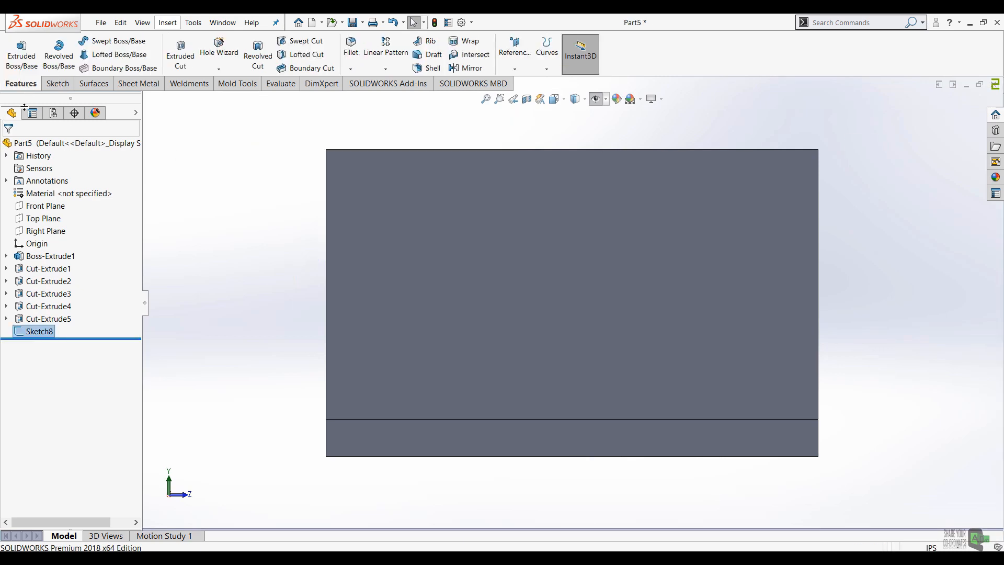
Cut the triangle Through All to form the top bevel, and show the finished part in isometric view.
{"action": "left_click", "coordinate": [180, 57]}
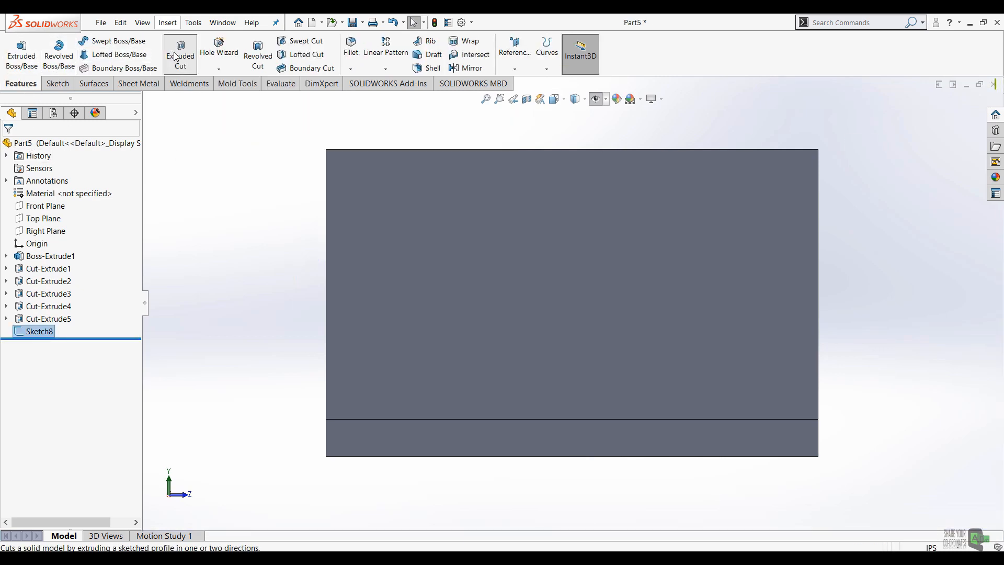
{"action": "left_click", "coordinate": [92, 218]}
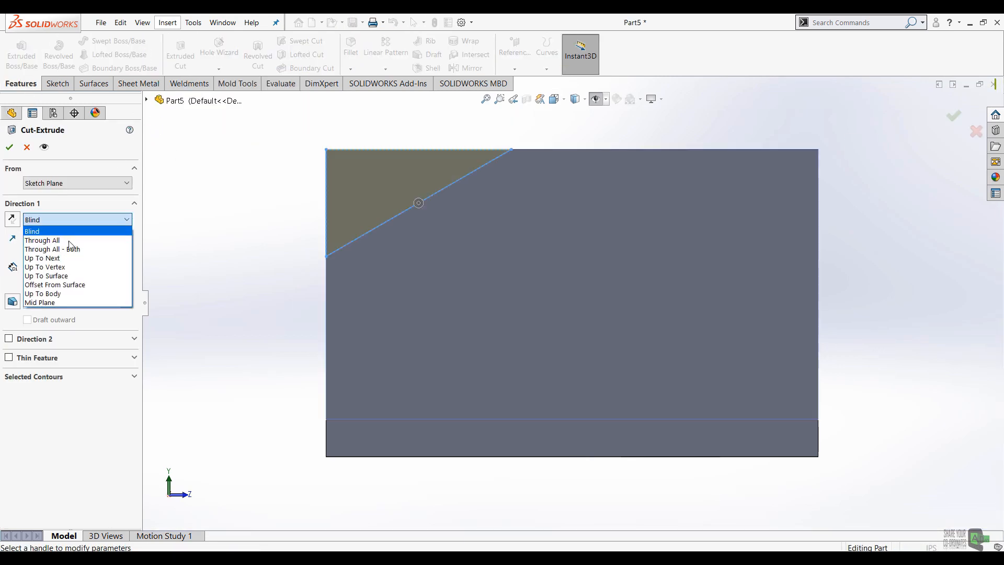
{"action": "left_click", "coordinate": [53, 236]}
{"action": "left_click", "coordinate": [957, 120]}
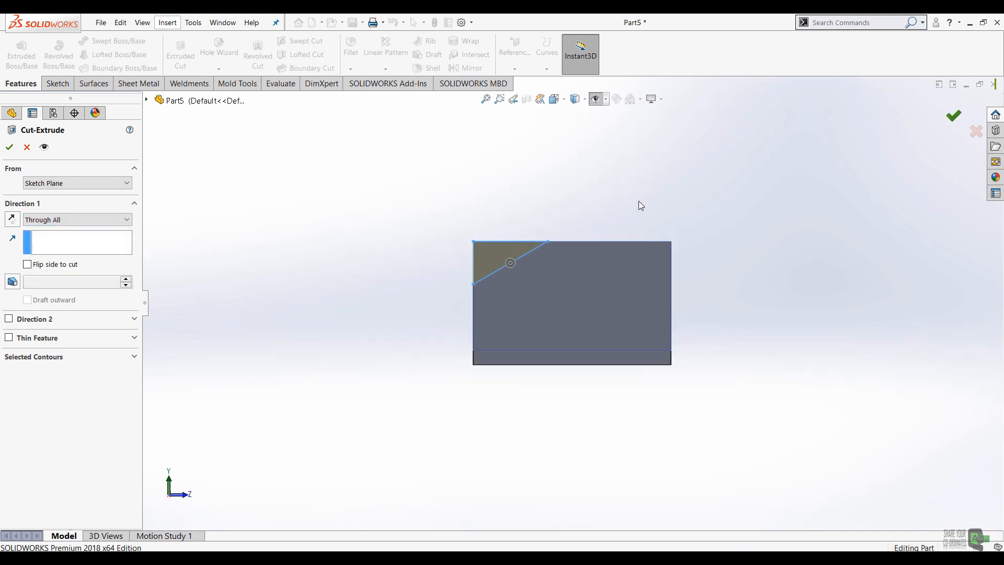
{"action": "middle_click_drag", "start_coordinate": [650, 152], "coordinate": [519, 328]}
{"action": "left_click", "coordinate": [376, 216]}
{"action": "key", "text": "space"}
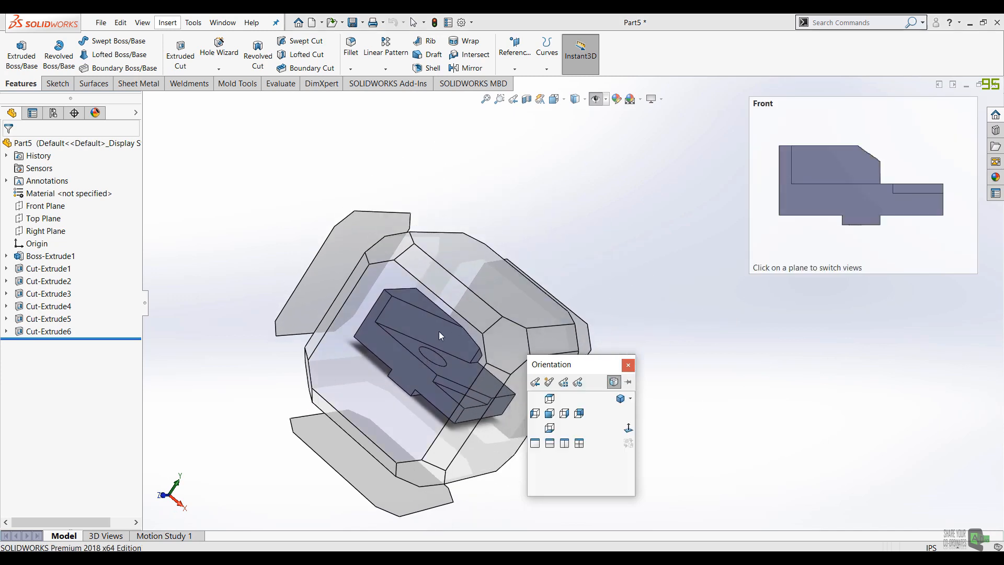
{"action": "left_click", "coordinate": [501, 341]}
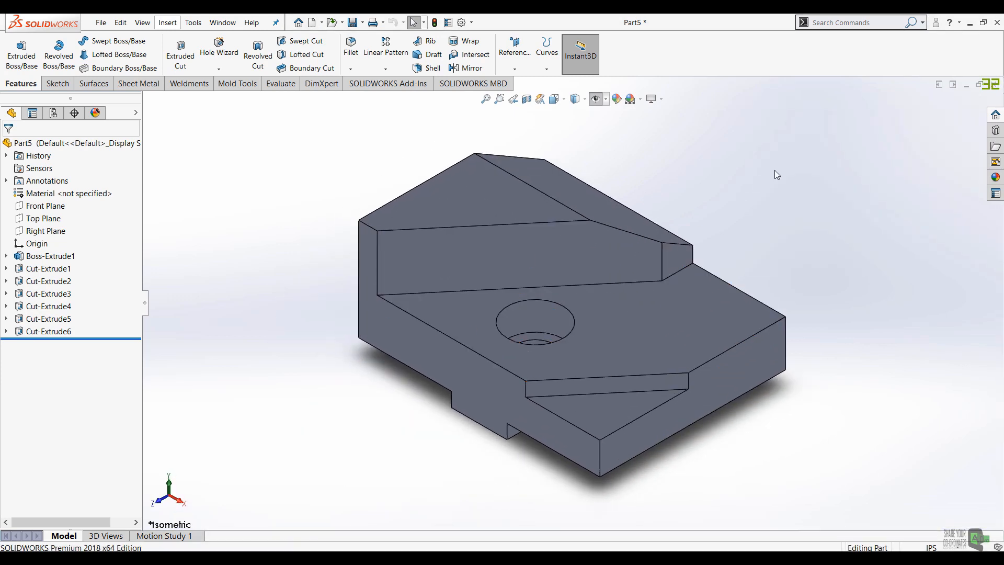